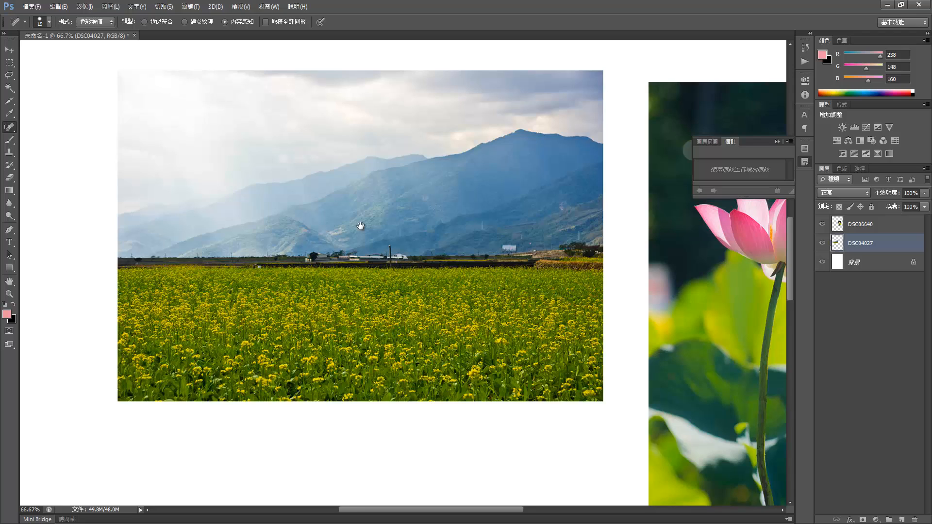
# Set the Spot Healing Brush blending mode to Normal with the content-aware type
pyautogui.moveTo(360, 225); pyautogui.dragTo(280, 224)
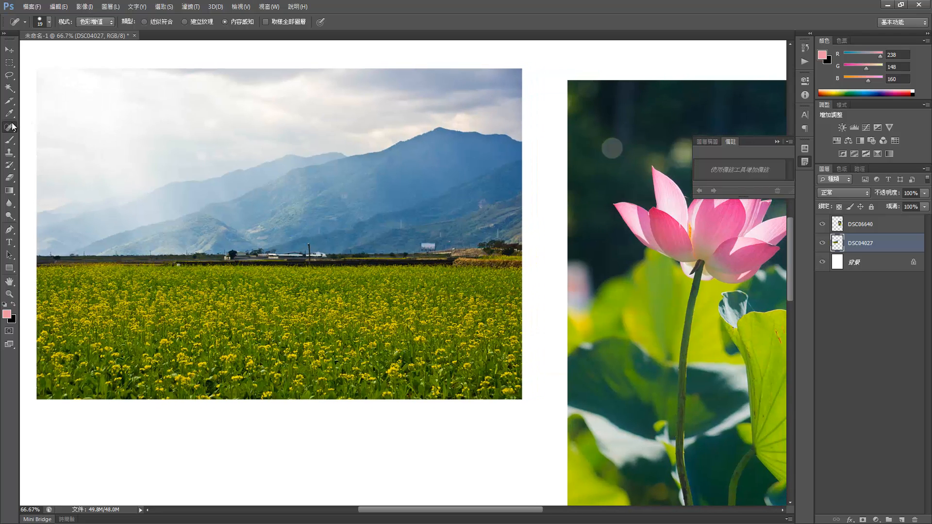
pyautogui.click(96, 17)
pyautogui.click(89, 32)
pyautogui.click(10, 129)
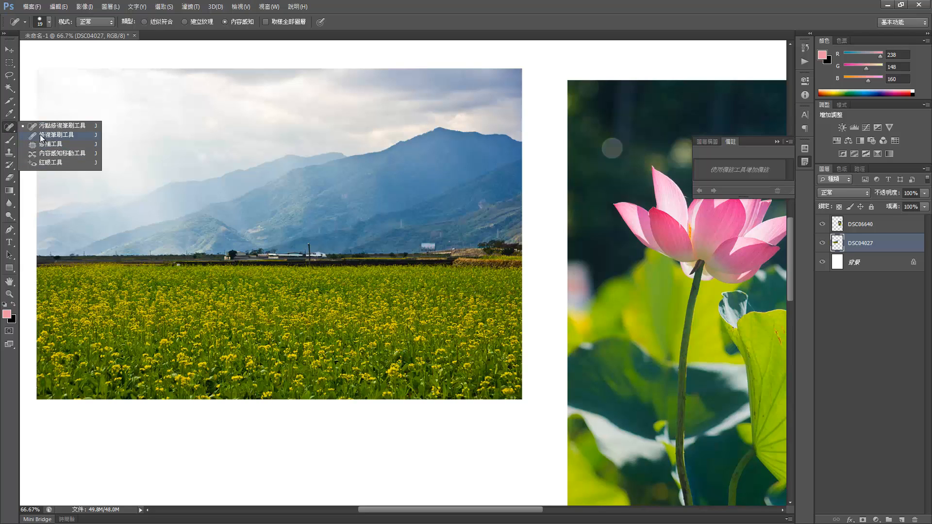
pyautogui.click(44, 127)
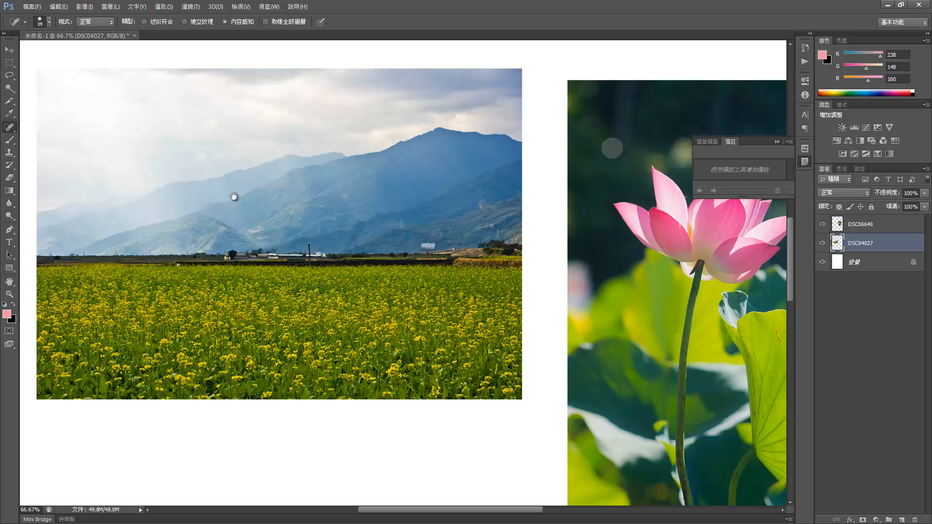
# Paint out the white billboard at the foot of the mountains with the Spot Healing Brush
pyautogui.moveTo(233, 196); pyautogui.dragTo(266, 142)
pyautogui.moveTo(356, 129); pyautogui.dragTo(291, 152)
pyautogui.moveTo(357, 176); pyautogui.dragTo(487, 443)
pyautogui.hotkey('ctrl', '+')
pyautogui.hotkey('ctrl', '+')
pyautogui.hotkey('ctrl', '+')
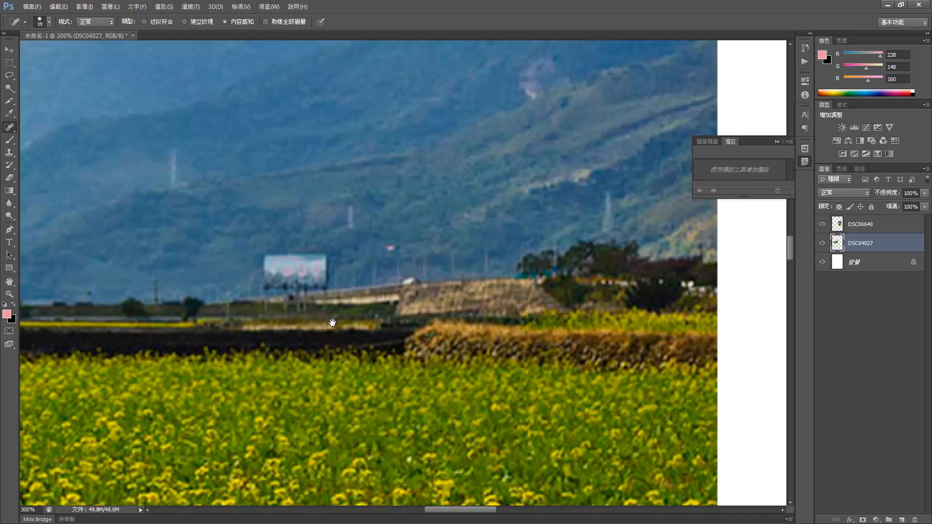
pyautogui.hotkey('ctrl', '-')
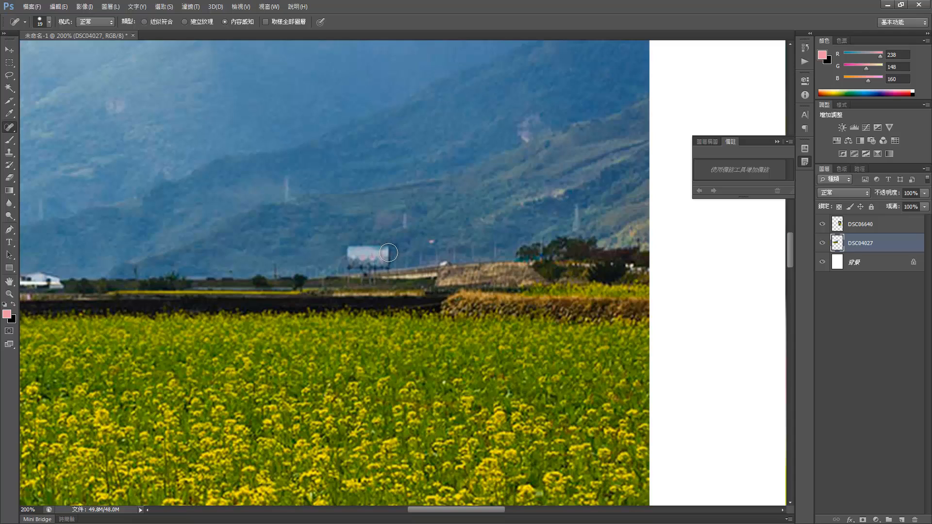
pyautogui.moveTo(387, 253)
pyautogui.mouseDown()
pyautogui.moveTo(350, 251)
pyautogui.moveTo(350, 259)
pyautogui.moveTo(383, 262)
pyautogui.moveTo(349, 263)
pyautogui.moveTo(348, 253)
pyautogui.moveTo(383, 255)
pyautogui.mouseUp()
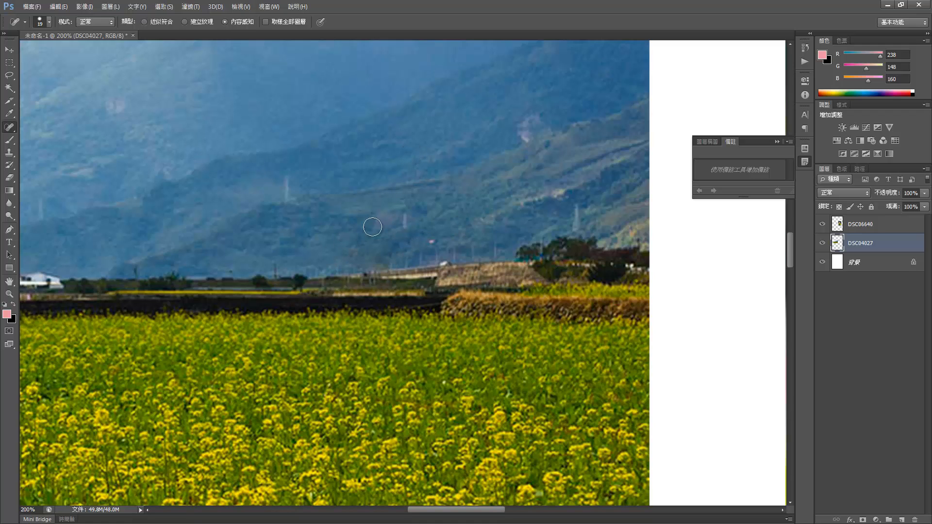
# Remove the brighter pylon on the misty mountain slope with a Spot Healing Brush stroke
pyautogui.click(10, 52)
pyautogui.moveTo(285, 193); pyautogui.dragTo(397, 190)
pyautogui.hotkey('ctrl', '-')
pyautogui.hotkey('ctrl', '-')
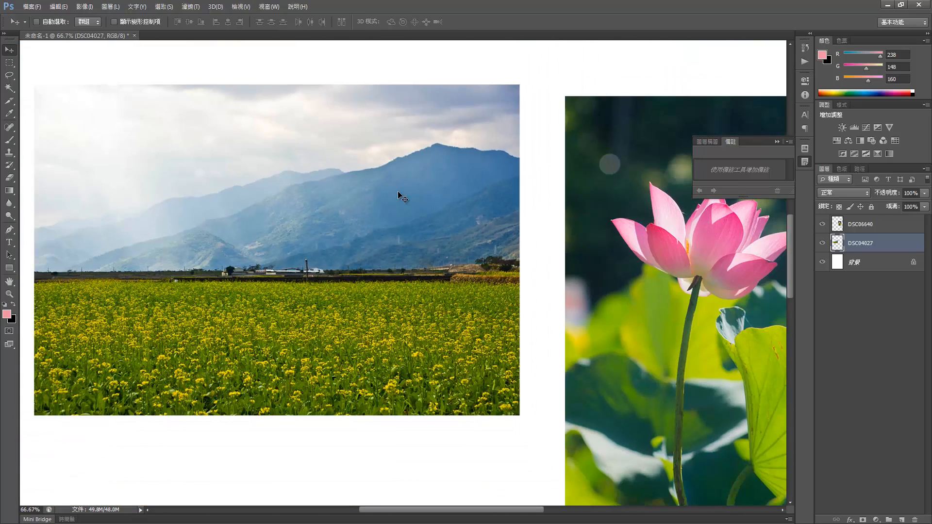
pyautogui.hotkey('ctrl', '+')
pyautogui.hotkey('ctrl', '+')
pyautogui.hotkey('ctrl', '+')
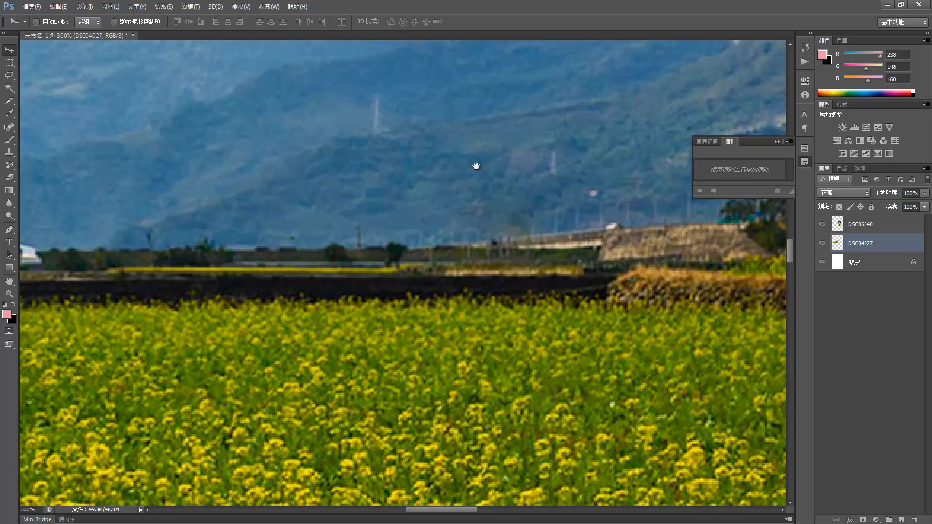
pyautogui.moveTo(475, 166); pyautogui.dragTo(465, 265)
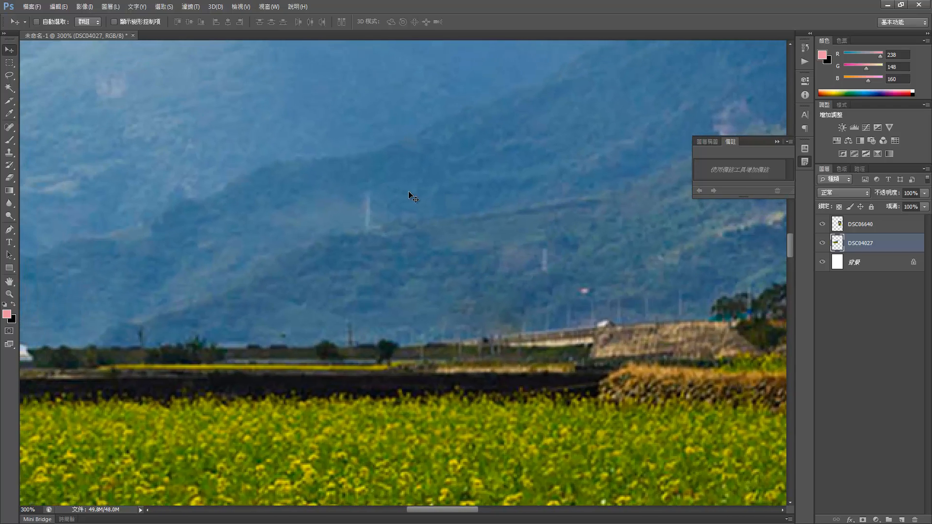
pyautogui.click(10, 127)
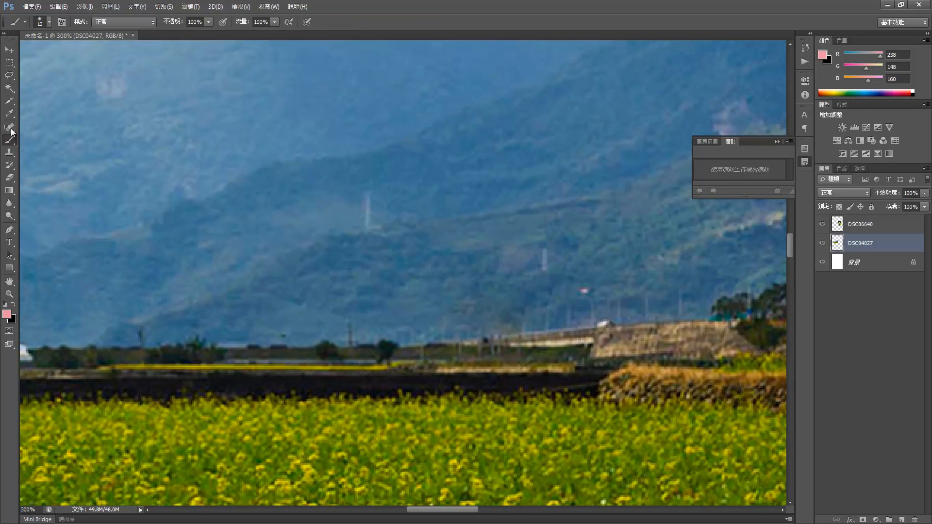
pyautogui.moveTo(368, 197); pyautogui.dragTo(367, 224)
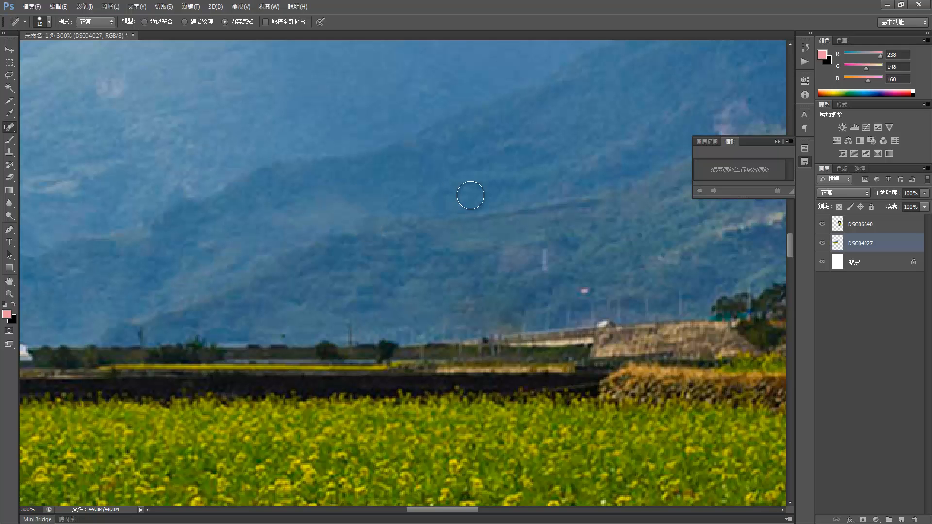
pyautogui.moveTo(524, 177); pyautogui.dragTo(329, 210)
pyautogui.moveTo(547, 220)
pyautogui.mouseDown()
pyautogui.moveTo(516, 231)
pyautogui.moveTo(528, 214)
pyautogui.mouseUp()
pyautogui.hotkey('ctrl', 'z')
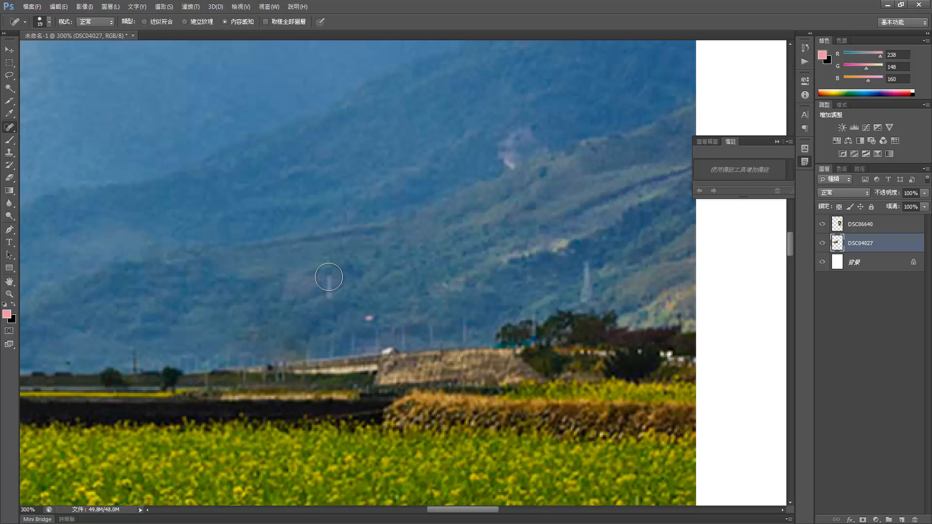
# Set the Spot Healing Brush size to 56 px, hardness to 49% and spacing to 27%
pyautogui.click(48, 24)
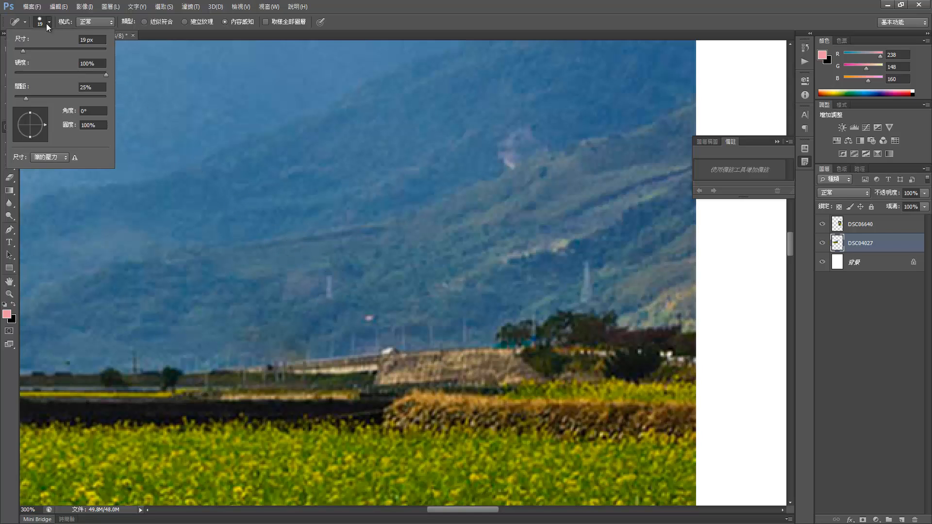
pyautogui.moveTo(100, 74); pyautogui.dragTo(13, 84)
pyautogui.moveTo(30, 54)
pyautogui.mouseDown()
pyautogui.moveTo(58, 74)
pyautogui.moveTo(23, 75)
pyautogui.mouseUp()
pyautogui.moveTo(25, 98); pyautogui.dragTo(26, 98)
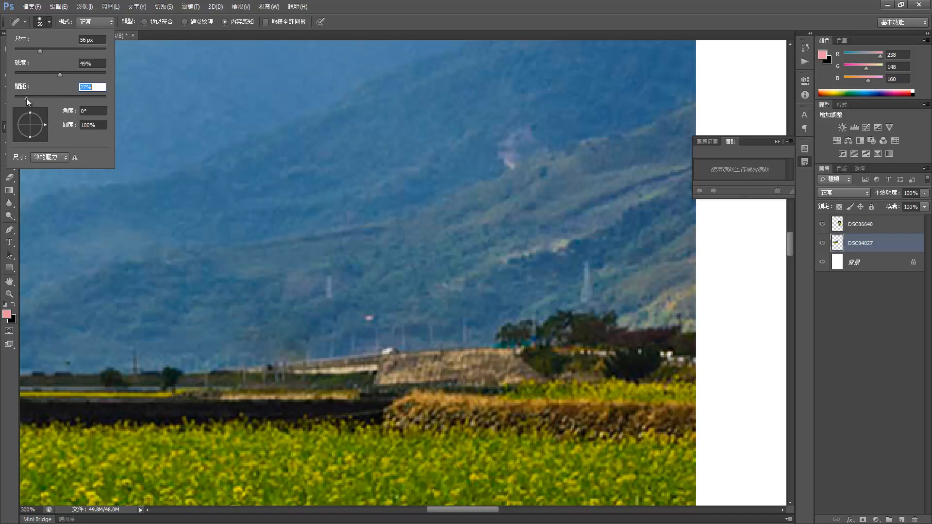
pyautogui.click(50, 23)
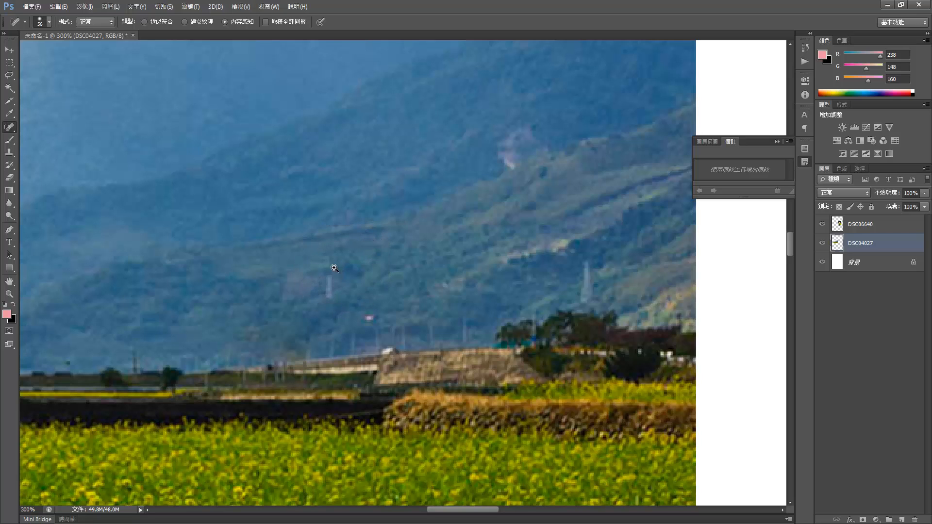
# Shrink the Spot Healing Brush to 10 px and paint out the small pylon above the road
pyautogui.press('[')
pyautogui.press('[')
pyautogui.press('[')
pyautogui.press('[')
pyautogui.press('[')
pyautogui.press('[')
pyautogui.moveTo(329, 271); pyautogui.dragTo(327, 296)
# Switch from the Spot Healing Brush to the Healing Brush tool
pyautogui.moveTo(253, 241)
pyautogui.mouseDown()
pyautogui.moveTo(471, 256)
pyautogui.moveTo(611, 247)
pyautogui.mouseUp()
pyautogui.moveTo(337, 245); pyautogui.dragTo(561, 283)
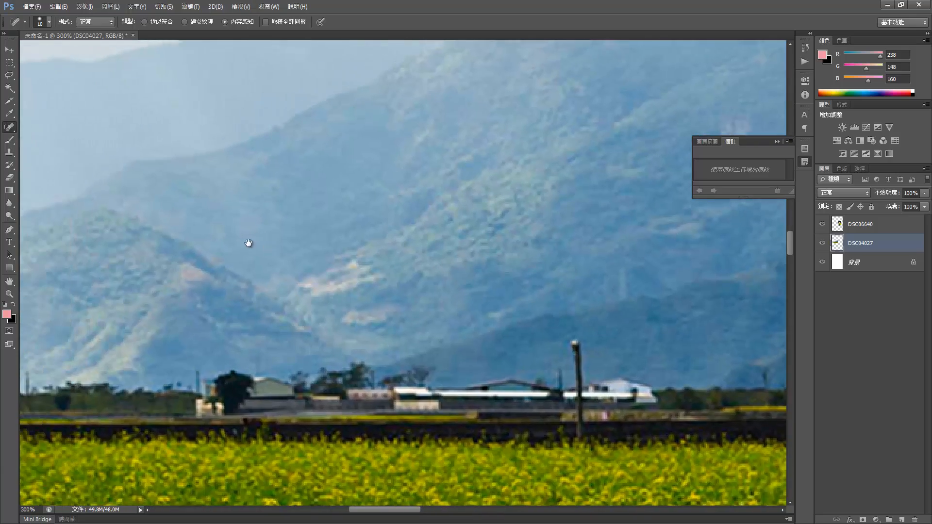
pyautogui.moveTo(248, 243); pyautogui.dragTo(322, 156)
pyautogui.moveTo(241, 210); pyautogui.dragTo(361, 209)
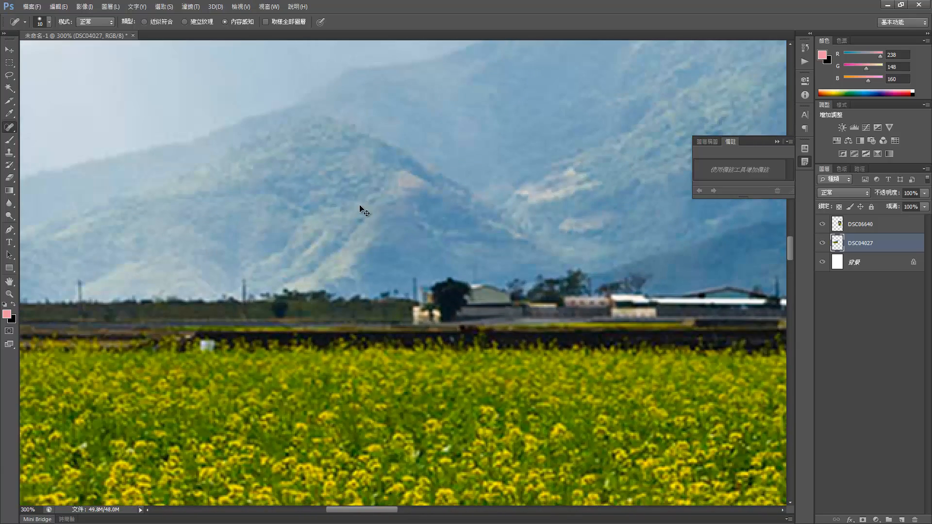
pyautogui.hotkey('ctrl', '1')
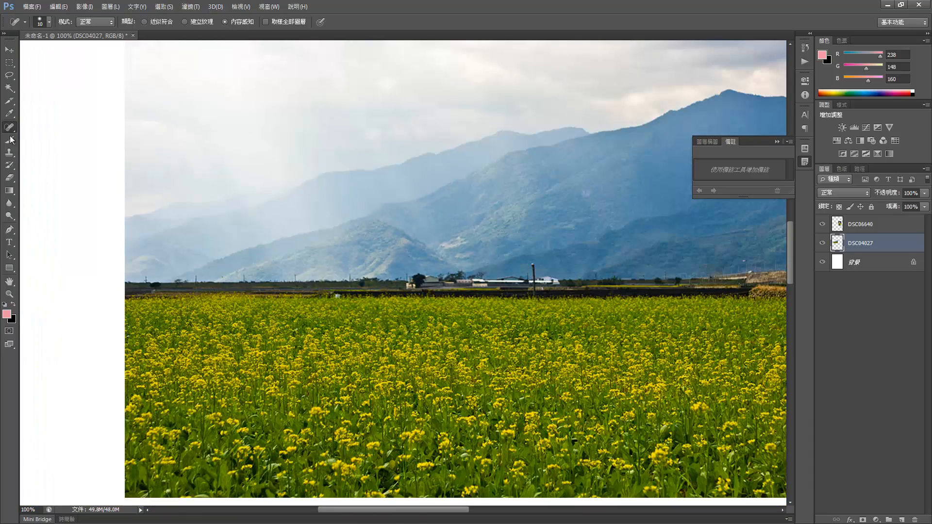
pyautogui.rightClick(15, 129)
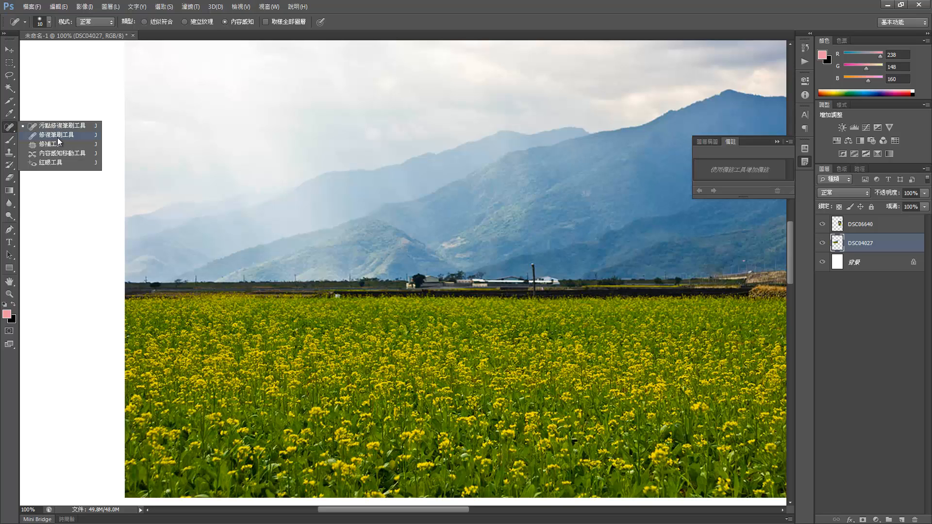
pyautogui.click(57, 138)
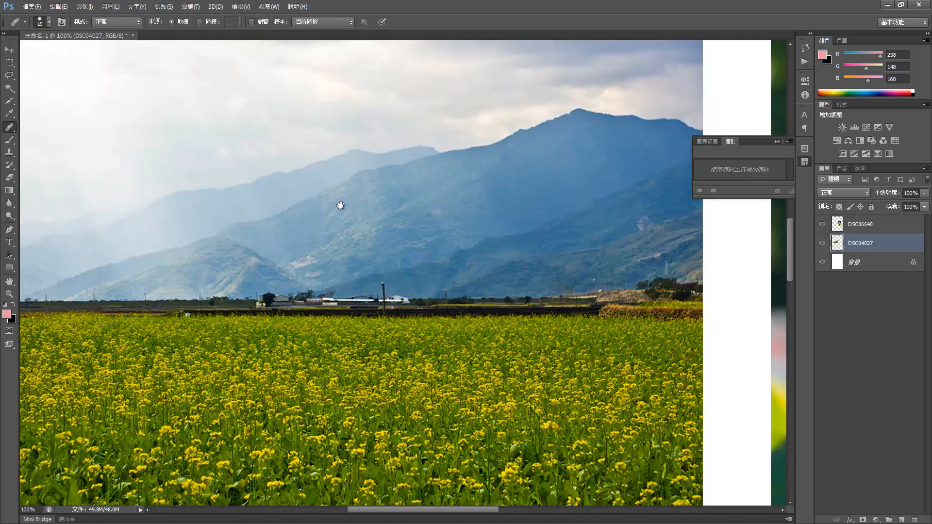
pyautogui.rightClick(16, 129)
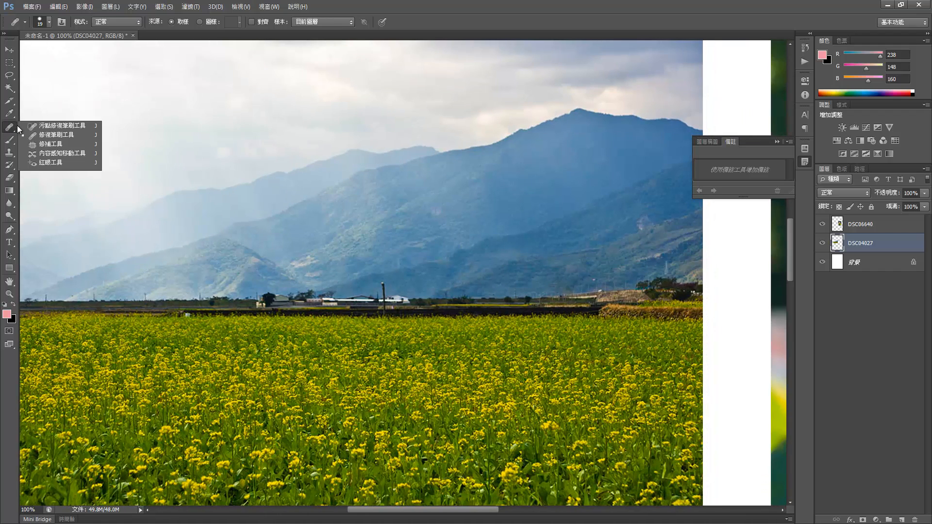
pyautogui.click(57, 137)
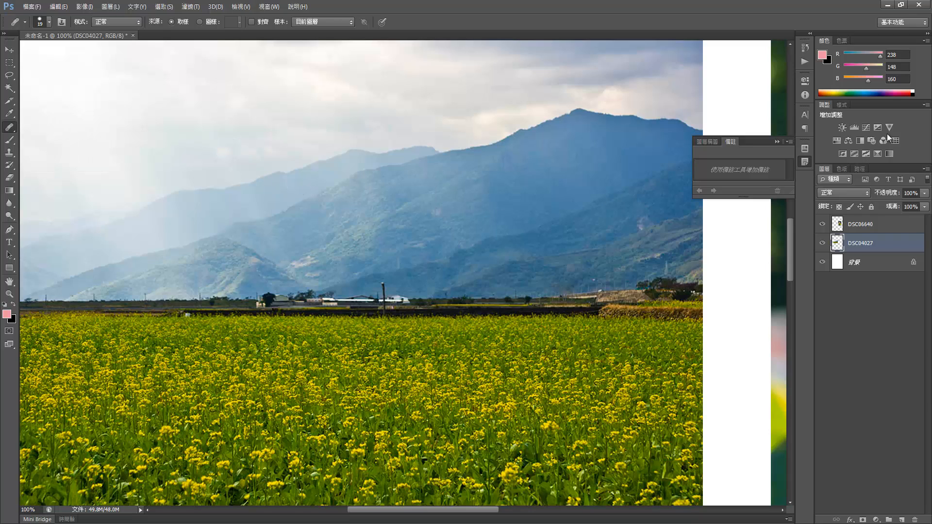
# Revert the document history to the deselect state before the spot healing strokes
pyautogui.click(805, 48)
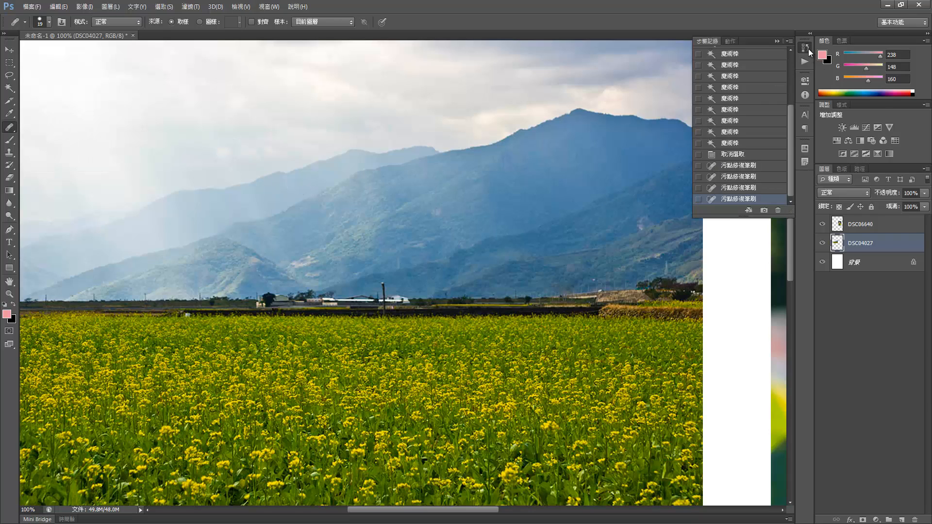
pyautogui.click(754, 160)
# Try to heal the billboard with the Healing Brush before defining a sample source
pyautogui.moveTo(547, 293); pyautogui.dragTo(387, 259)
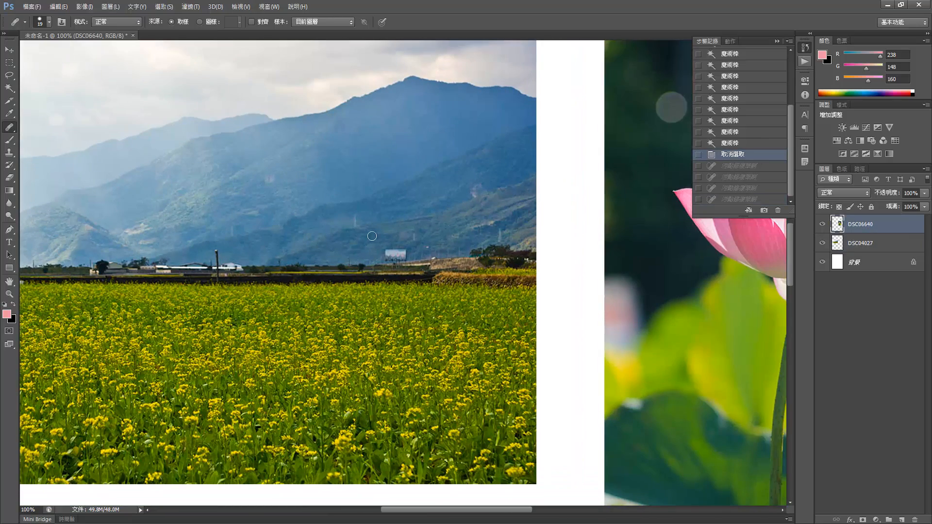
pyautogui.scroll(1, 389, 244)
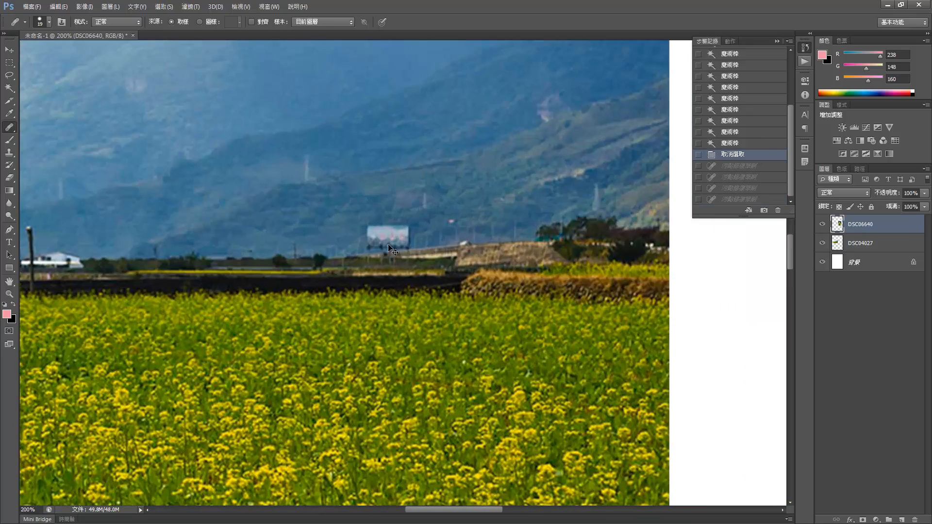
pyautogui.scroll(2, 388, 248)
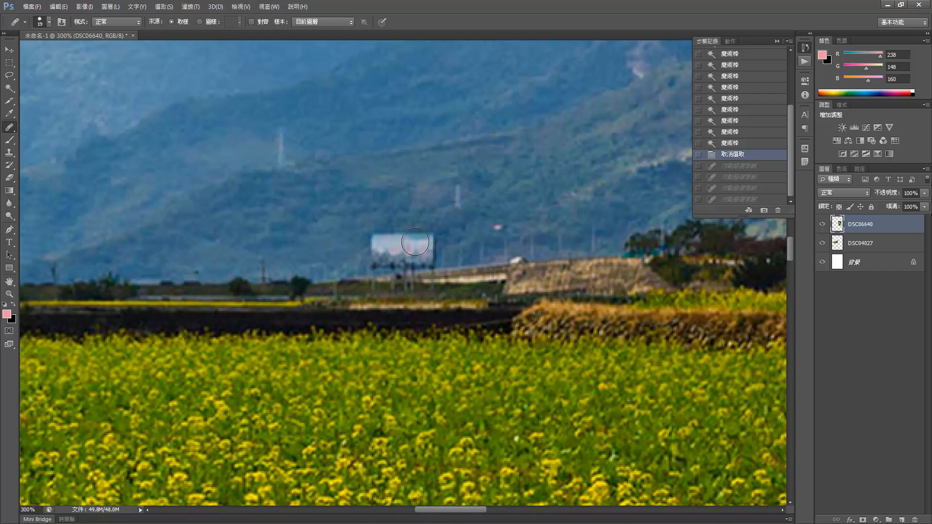
pyautogui.moveTo(408, 238); pyautogui.dragTo(376, 271)
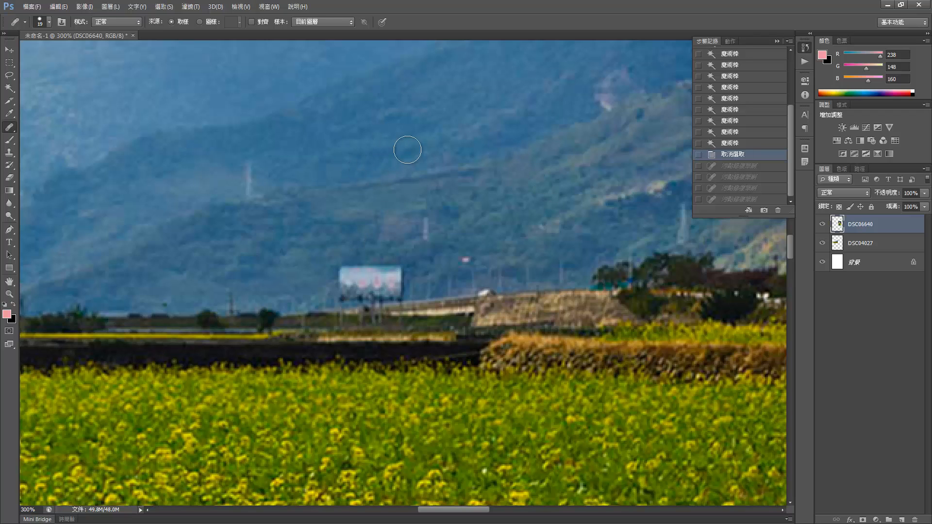
pyautogui.moveTo(437, 151); pyautogui.dragTo(453, 145)
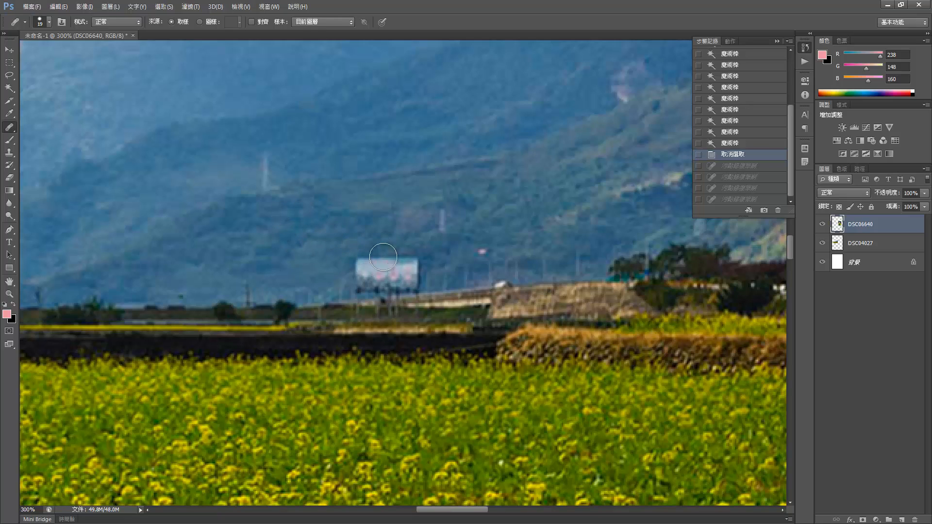
pyautogui.click(366, 265)
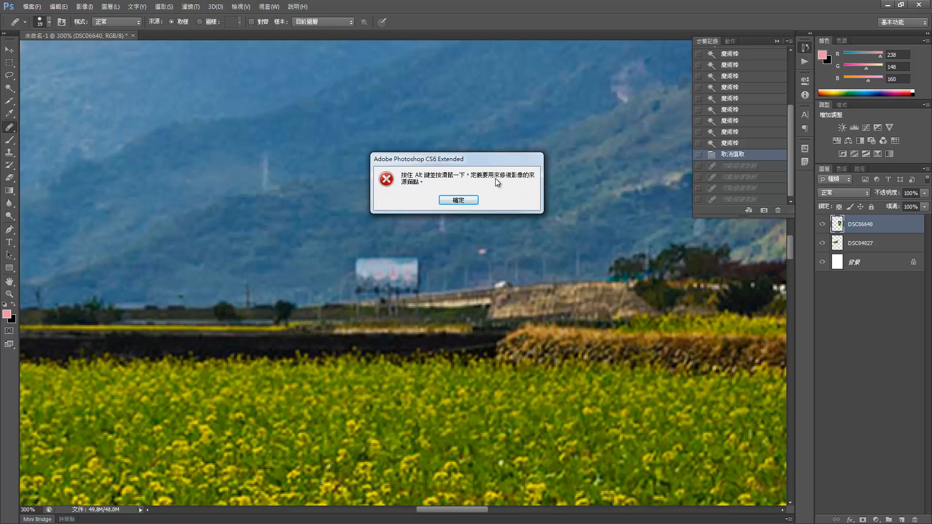
pyautogui.click(456, 200)
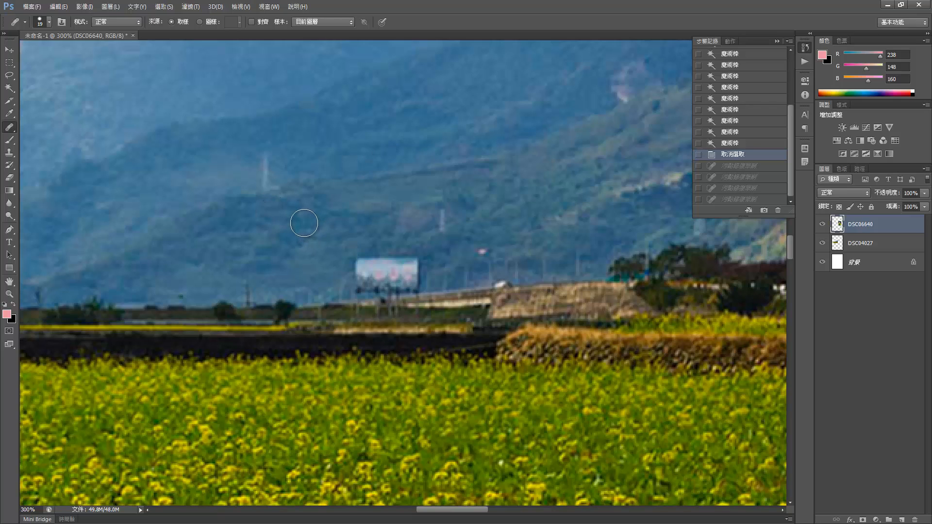
# Sample the clear mountainside as the healing source and paint over the white billboard
pyautogui.press('alt')
pyautogui.keyDown('alt'); pyautogui.click(293, 225); pyautogui.keyUp('alt')
pyautogui.moveTo(420, 273)
pyautogui.mouseDown()
pyautogui.moveTo(373, 265)
pyautogui.moveTo(365, 283)
pyautogui.moveTo(402, 281)
pyautogui.moveTo(412, 261)
pyautogui.moveTo(380, 265)
pyautogui.moveTo(372, 276)
pyautogui.moveTo(401, 264)
pyautogui.moveTo(357, 270)
pyautogui.moveTo(423, 266)
pyautogui.moveTo(365, 251)
pyautogui.moveTo(376, 265)
pyautogui.moveTo(346, 267)
pyautogui.moveTo(359, 256)
pyautogui.moveTo(354, 265)
pyautogui.moveTo(405, 269)
pyautogui.mouseUp()
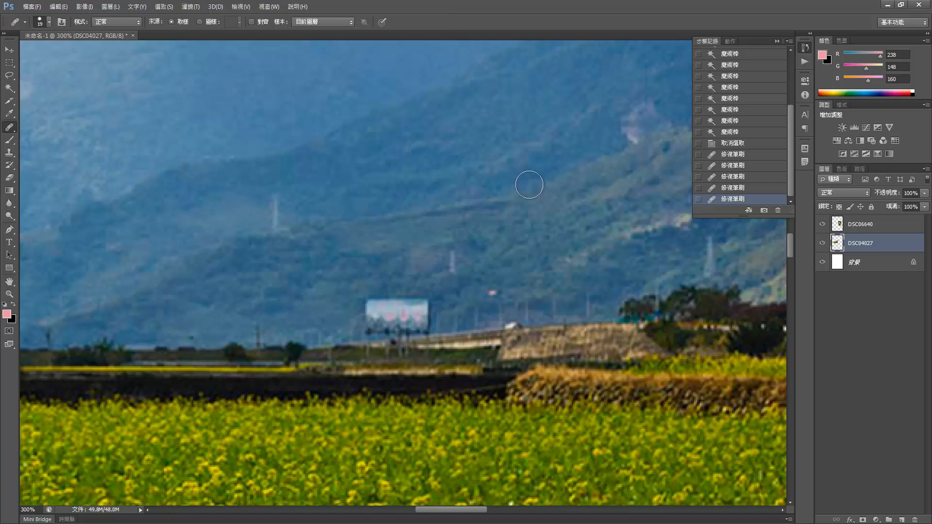
# Try the Healing Brush on the billboard with layer DSC06640 active, and make DSC04027 the active layer again
pyautogui.click(864, 230)
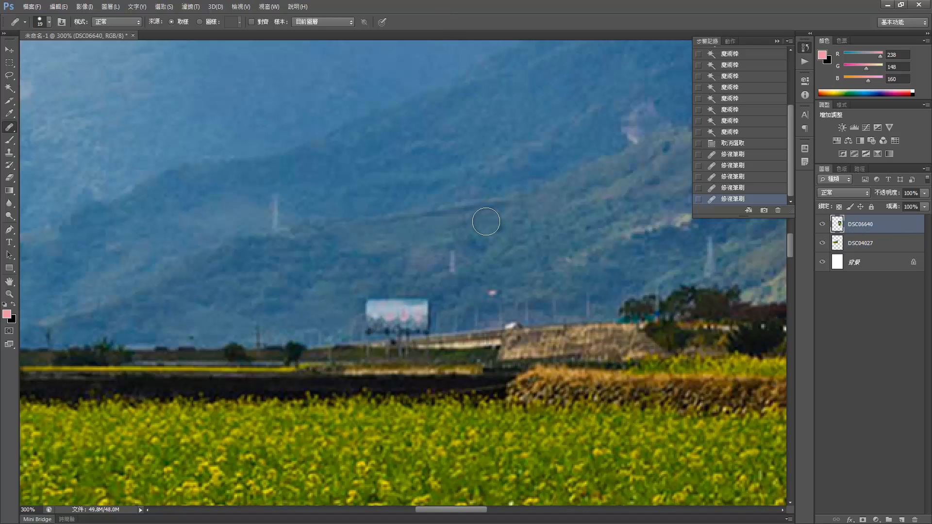
pyautogui.click(877, 241)
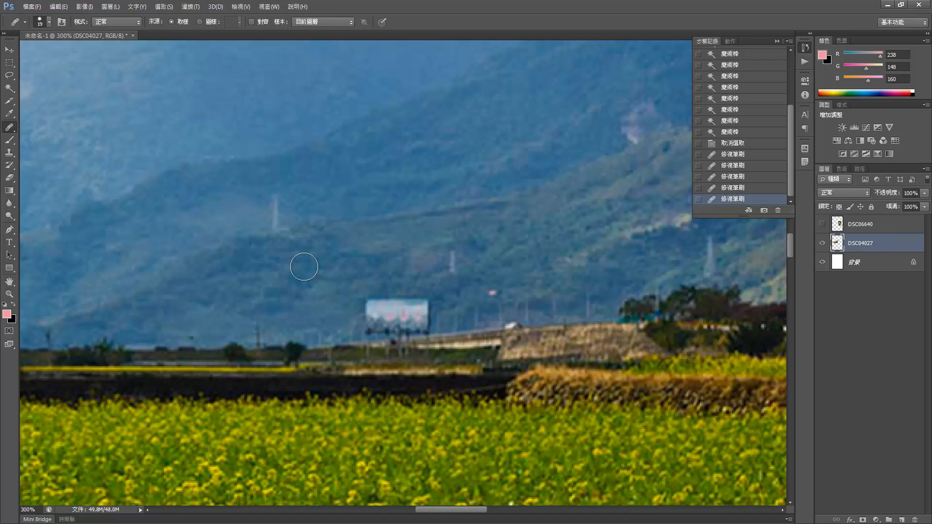
pyautogui.click(862, 226)
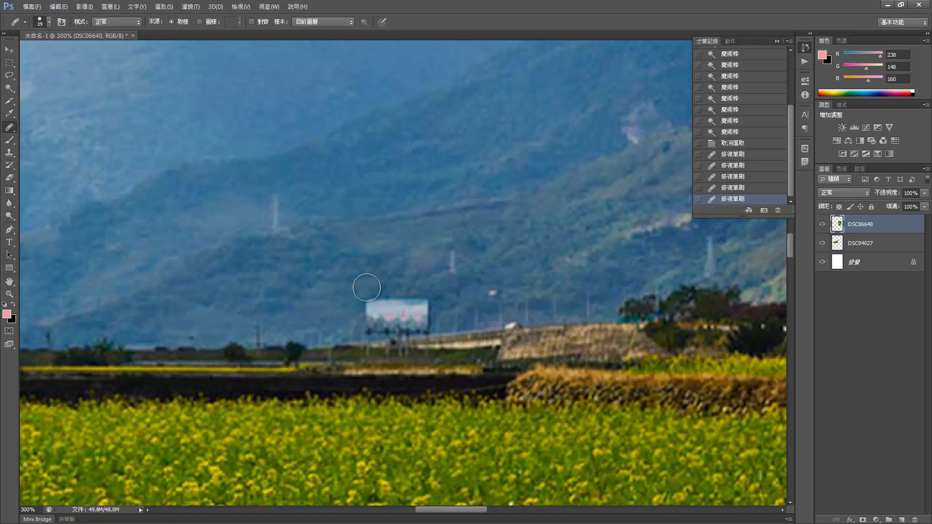
pyautogui.click(379, 305)
pyautogui.click(862, 248)
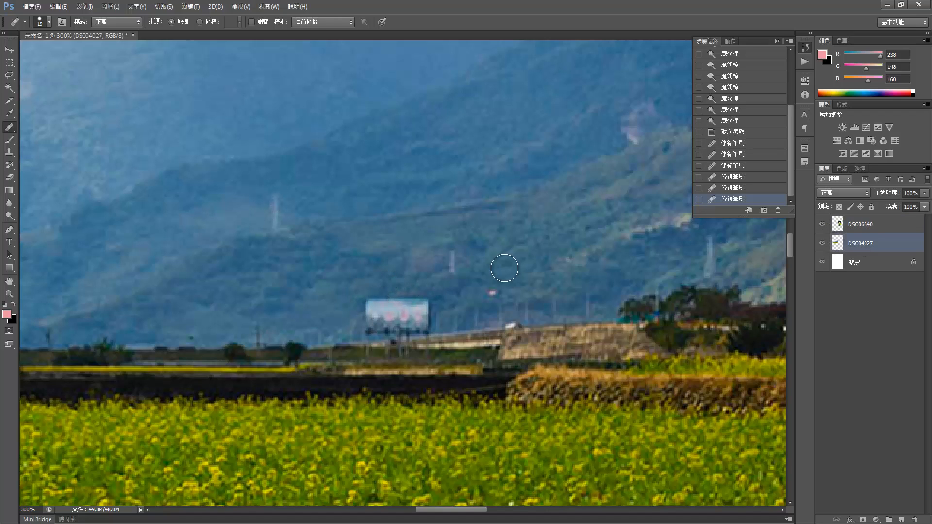
# Sample the clear mountainside with the Healing Brush and paint over the billboard and its remaining support posts
pyautogui.keyDown('alt'); pyautogui.click(291, 263); pyautogui.keyUp('alt')
pyautogui.moveTo(396, 319)
pyautogui.mouseDown()
pyautogui.moveTo(373, 312)
pyautogui.moveTo(405, 316)
pyautogui.mouseUp()
pyautogui.click(412, 301)
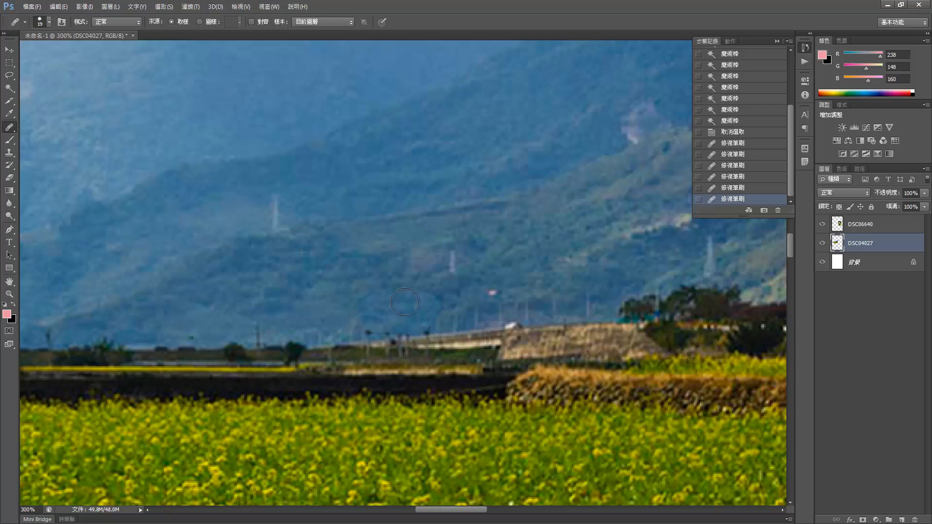
pyautogui.moveTo(413, 225); pyautogui.dragTo(419, 180)
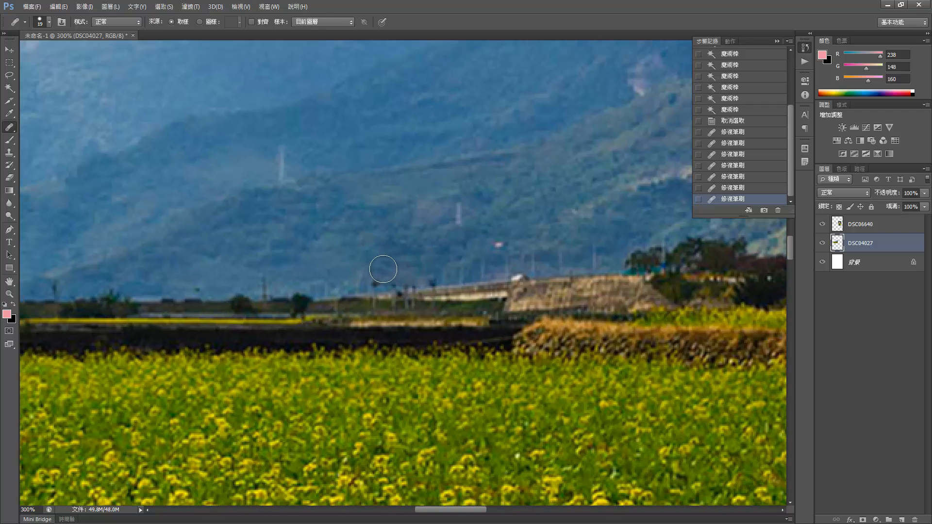
pyautogui.click(423, 272)
pyautogui.click(423, 273)
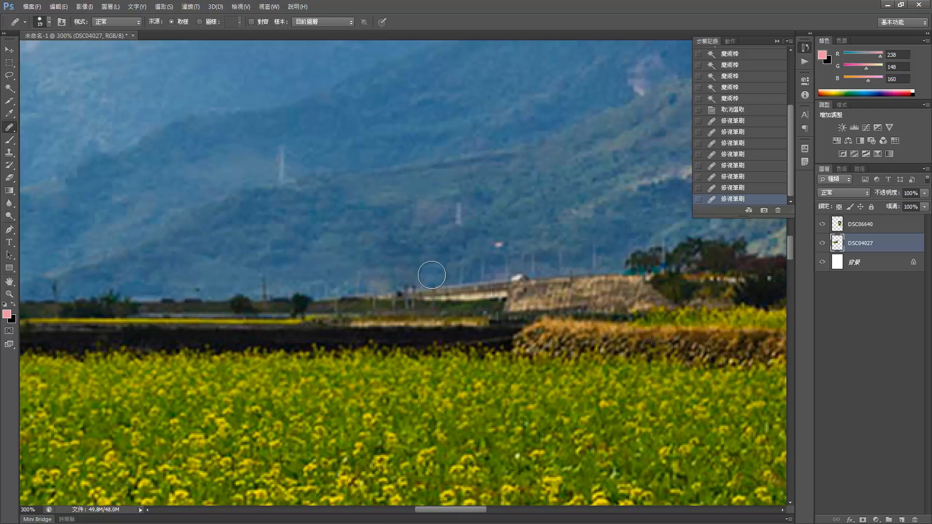
pyautogui.moveTo(450, 157); pyautogui.dragTo(438, 191)
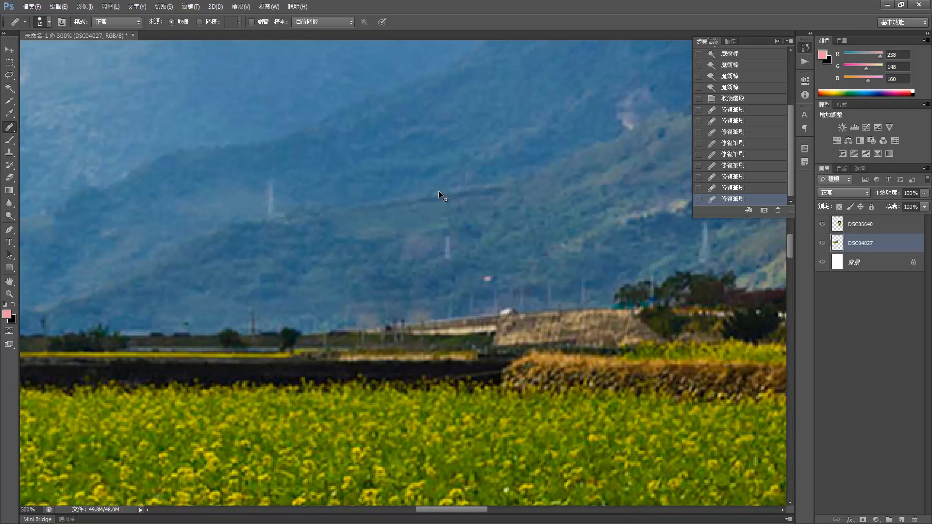
pyautogui.hotkey('ctrl', '-')
pyautogui.hotkey('ctrl', '-')
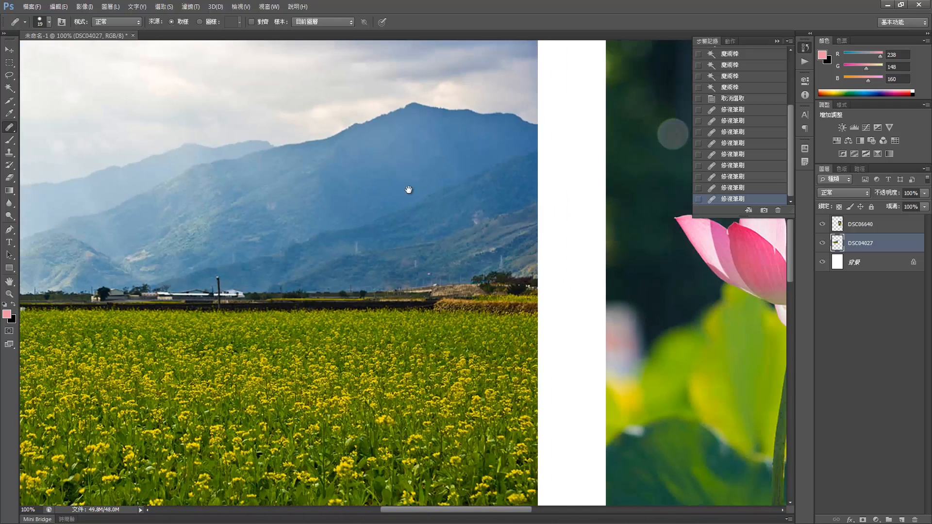
# Switch to the Spot Healing Brush, review its blend modes and keep Normal (正常)
pyautogui.moveTo(220, 182); pyautogui.dragTo(261, 180)
pyautogui.moveTo(199, 157); pyautogui.dragTo(74, 210)
pyautogui.moveTo(108, 202); pyautogui.dragTo(517, 92)
pyautogui.click(10, 129)
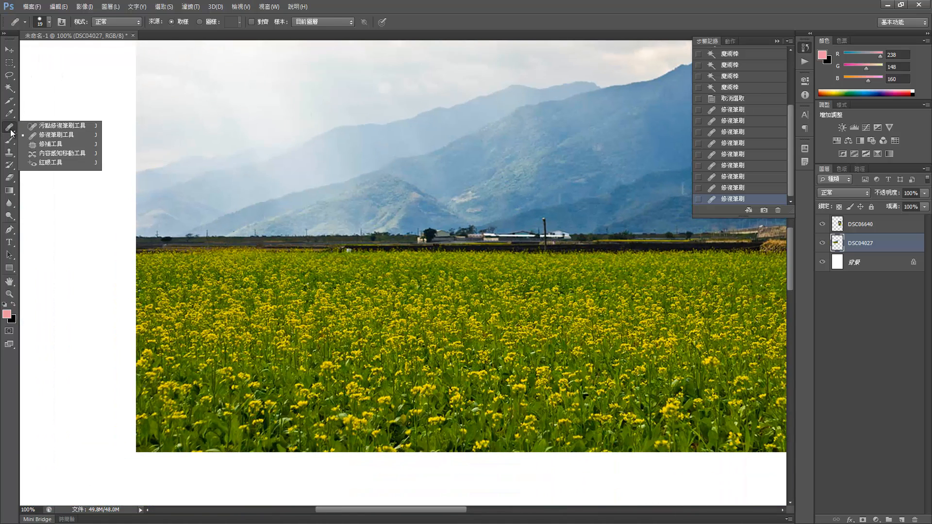
pyautogui.click(10, 130)
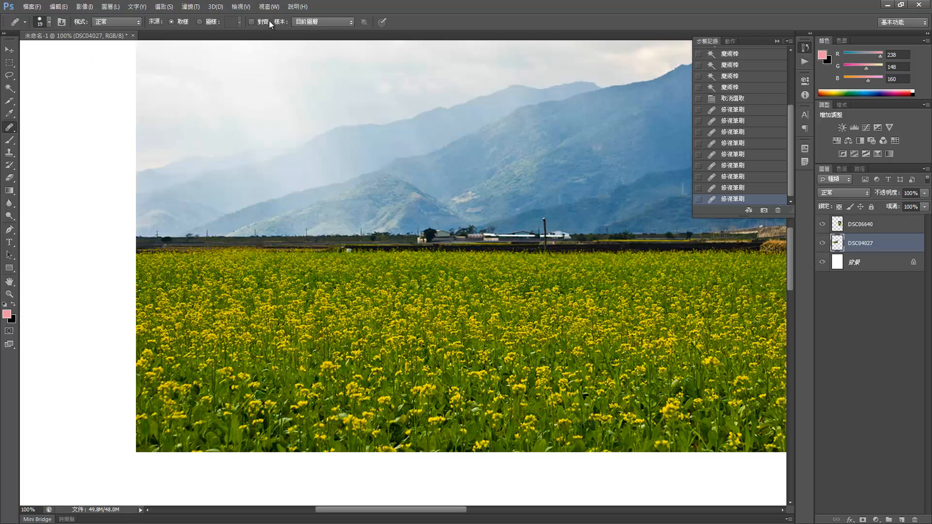
pyautogui.click(9, 128)
pyautogui.click(25, 128)
pyautogui.click(103, 21)
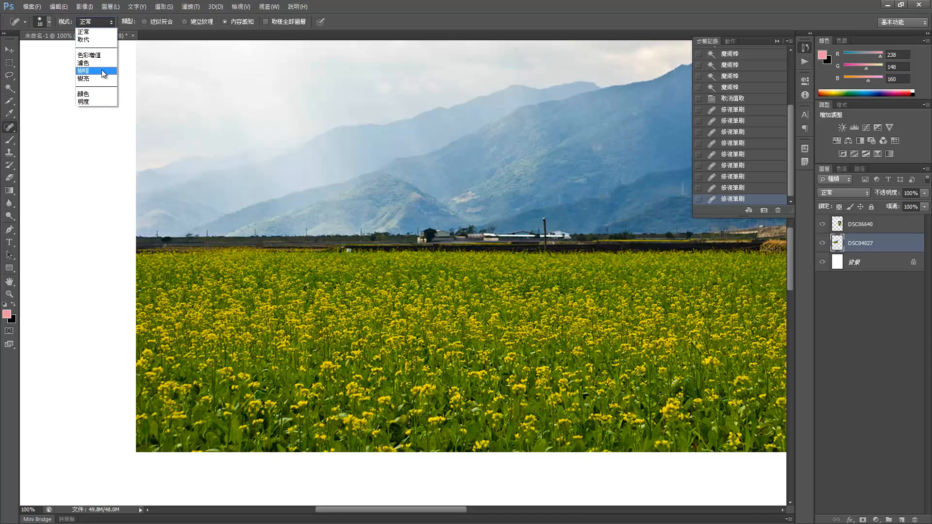
pyautogui.click(100, 30)
pyautogui.moveTo(394, 91); pyautogui.dragTo(266, 103)
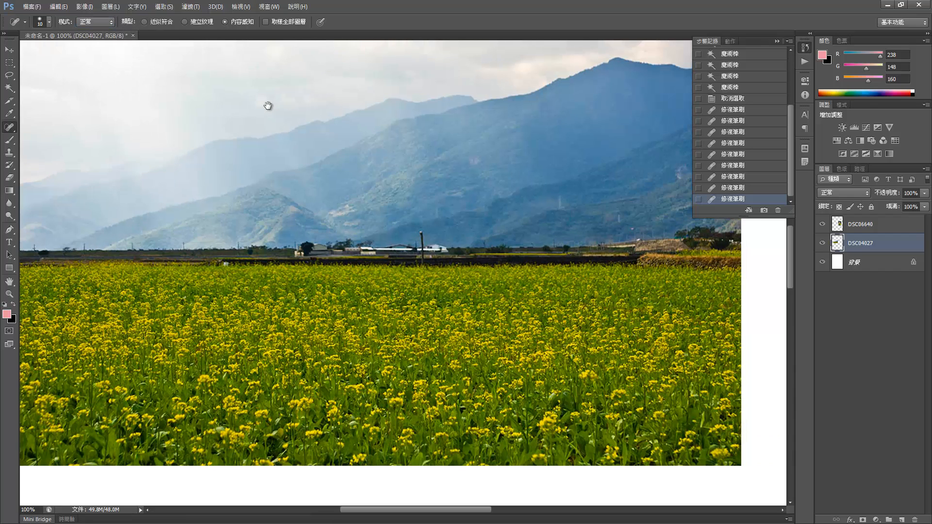
pyautogui.moveTo(321, 351); pyautogui.dragTo(418, 232)
pyautogui.moveTo(483, 241); pyautogui.dragTo(379, 350)
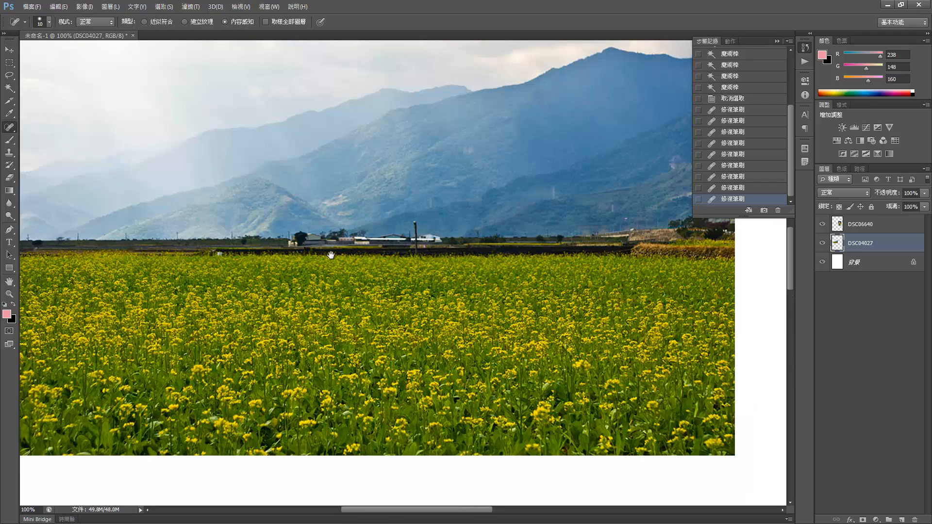
pyautogui.moveTo(290, 245); pyautogui.dragTo(338, 233)
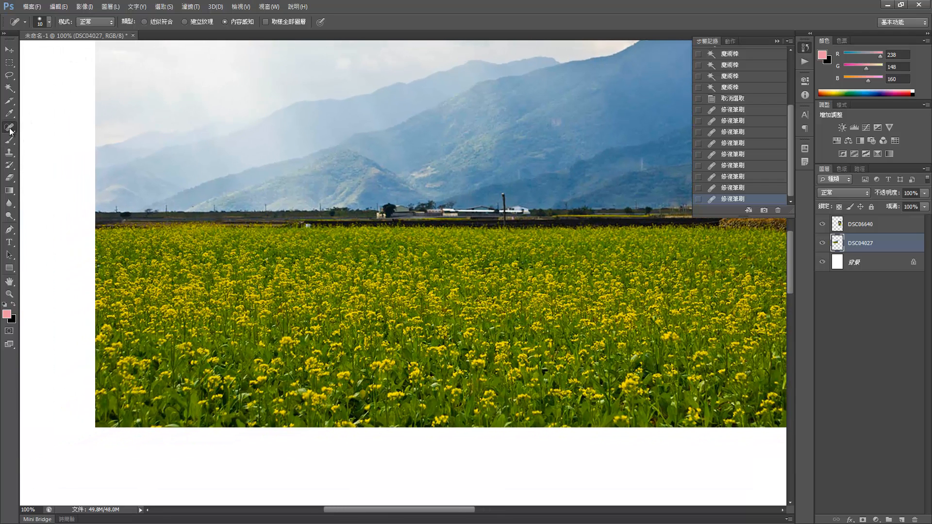
# Outline the white billboard on layer DSC04027 closely with the Patch tool
pyautogui.rightClick(9, 128)
pyautogui.click(55, 144)
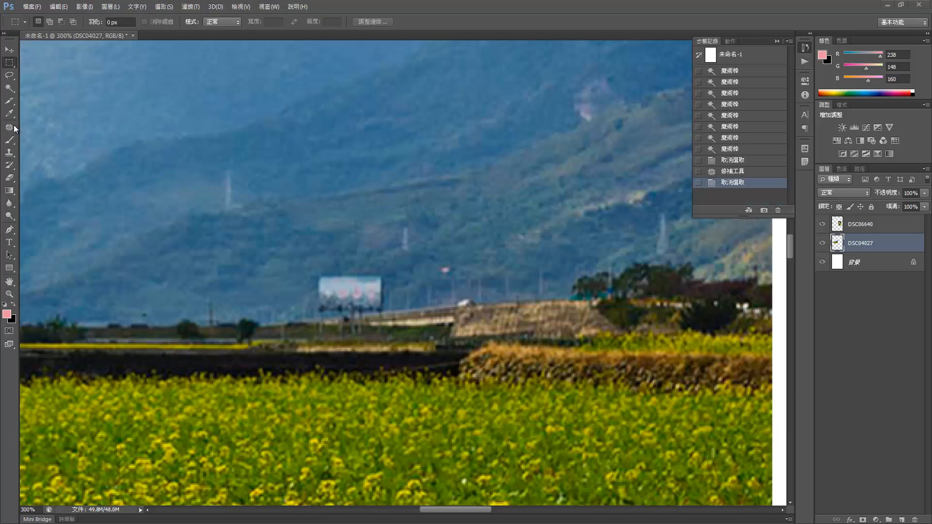
pyautogui.click(14, 127)
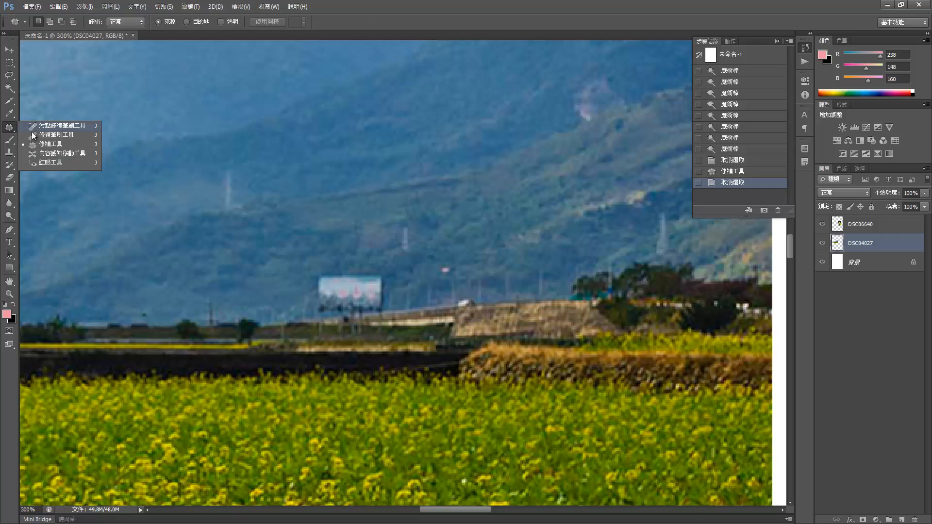
pyautogui.click(52, 144)
pyautogui.moveTo(268, 154); pyautogui.dragTo(372, 183)
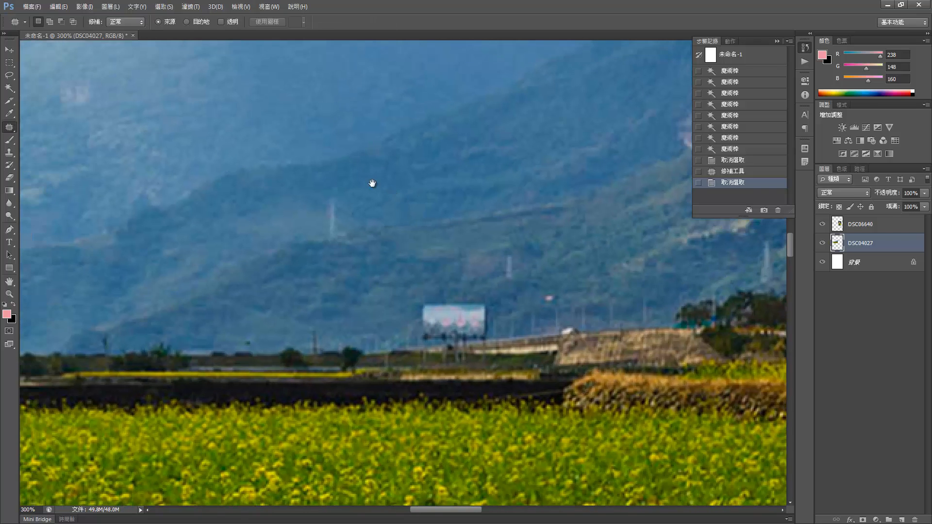
pyautogui.moveTo(269, 197); pyautogui.dragTo(446, 235)
pyautogui.moveTo(272, 217); pyautogui.dragTo(433, 240)
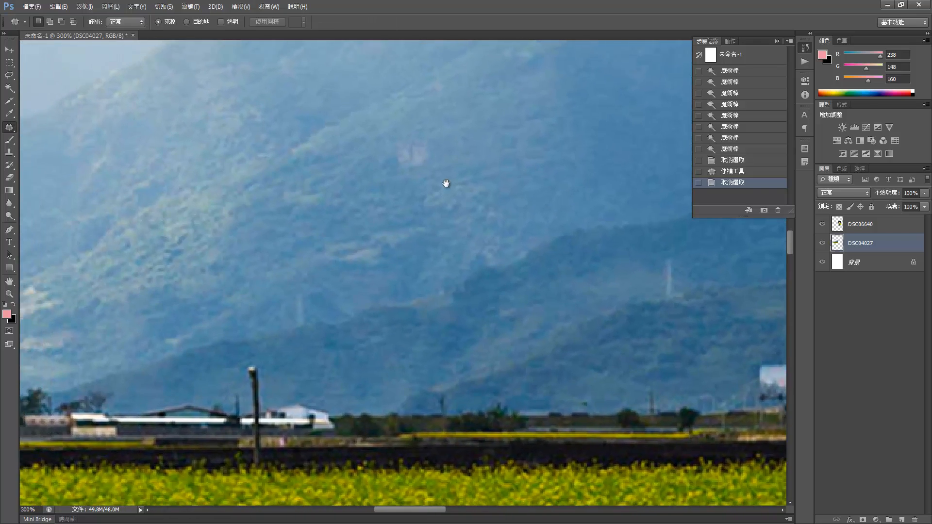
pyautogui.moveTo(445, 183); pyautogui.dragTo(630, 98)
pyautogui.moveTo(212, 219); pyautogui.dragTo(82, 208)
pyautogui.moveTo(690, 282); pyautogui.dragTo(133, 247)
pyautogui.moveTo(470, 232); pyautogui.dragTo(381, 241)
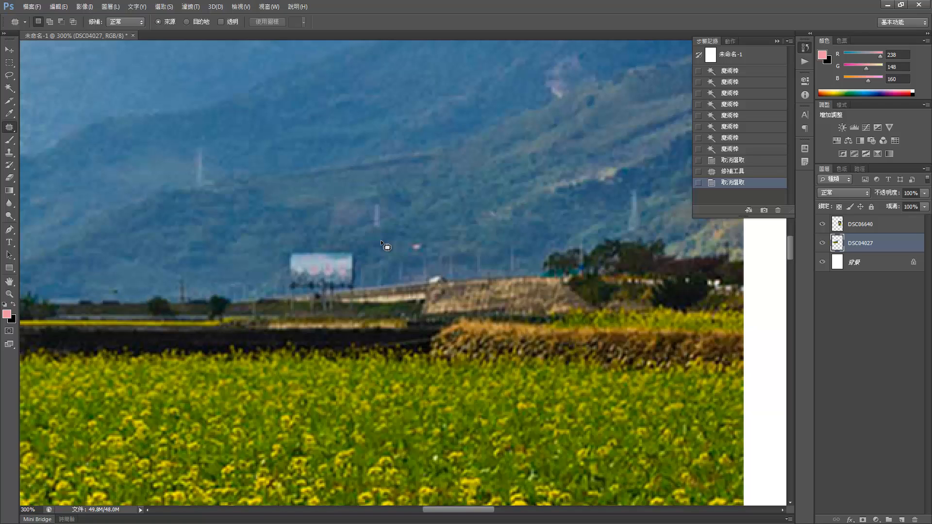
pyautogui.moveTo(381, 243); pyautogui.dragTo(405, 280)
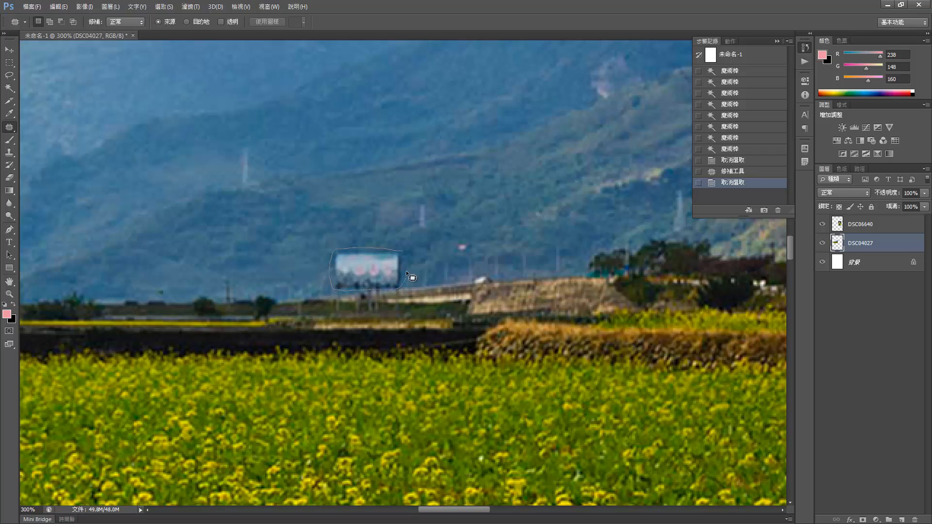
pyautogui.moveTo(404, 249); pyautogui.dragTo(402, 249)
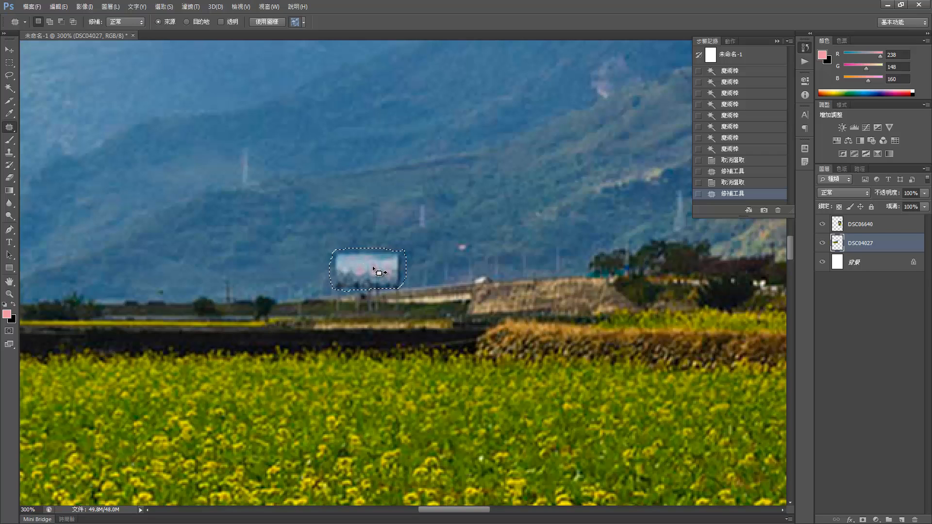
# Patch the outlined billboard from the clear mountainside beside it and deselect the area
pyautogui.moveTo(372, 266); pyautogui.dragTo(277, 267)
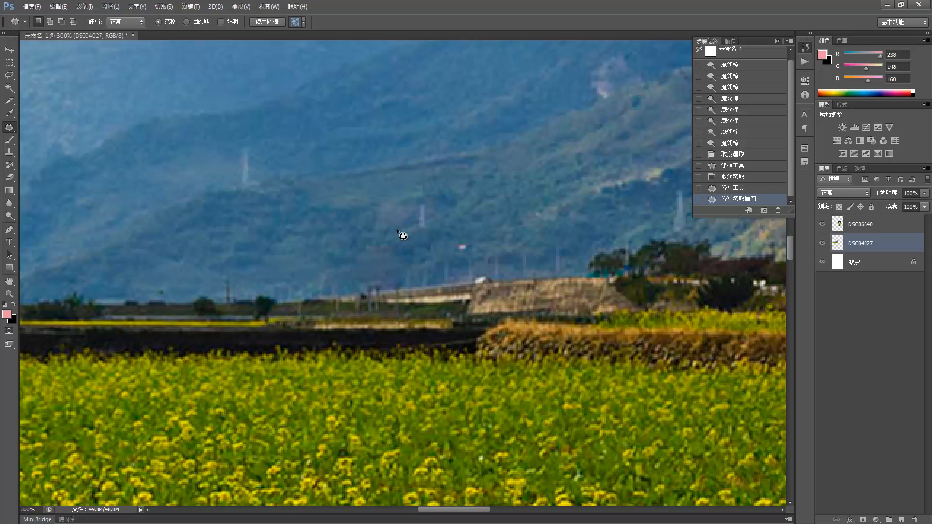
pyautogui.hotkey('ctrl', 'd')
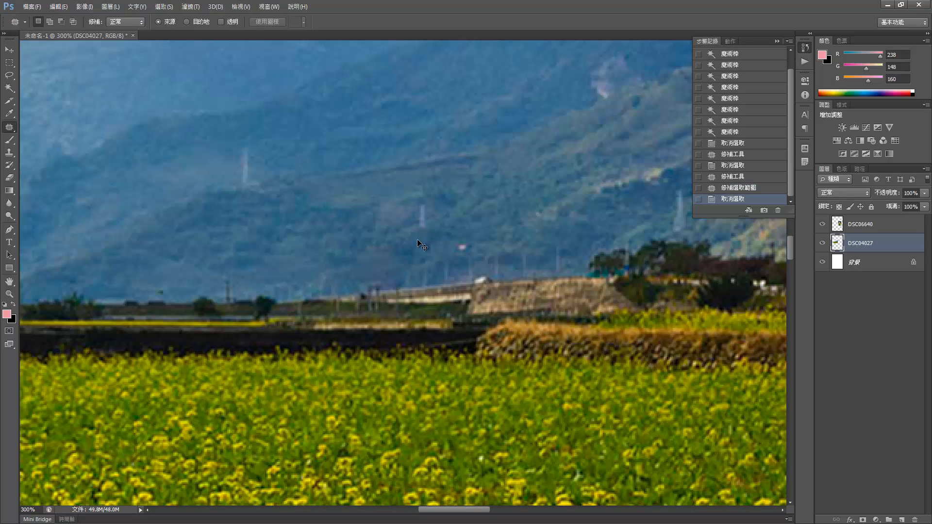
pyautogui.hotkey('ctrl', '1')
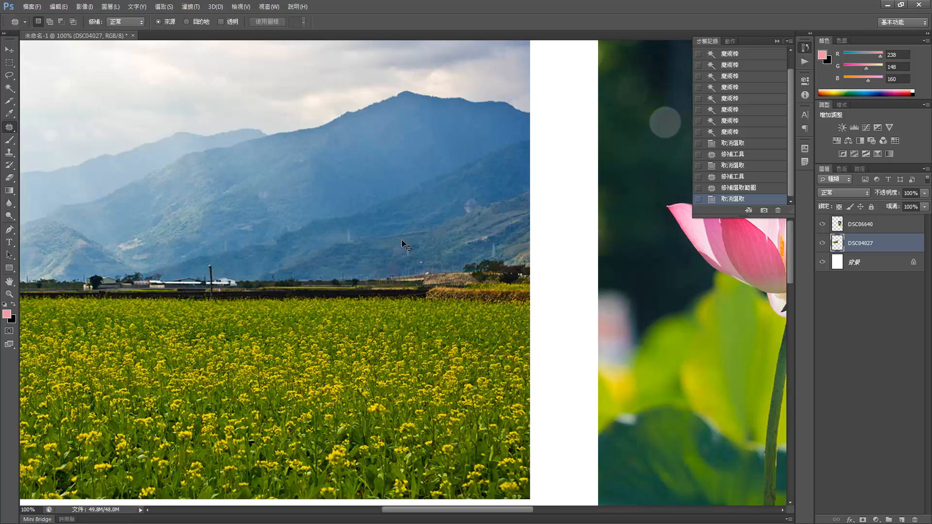
pyautogui.hotkey('ctrl', '+')
pyautogui.hotkey('ctrl', '+')
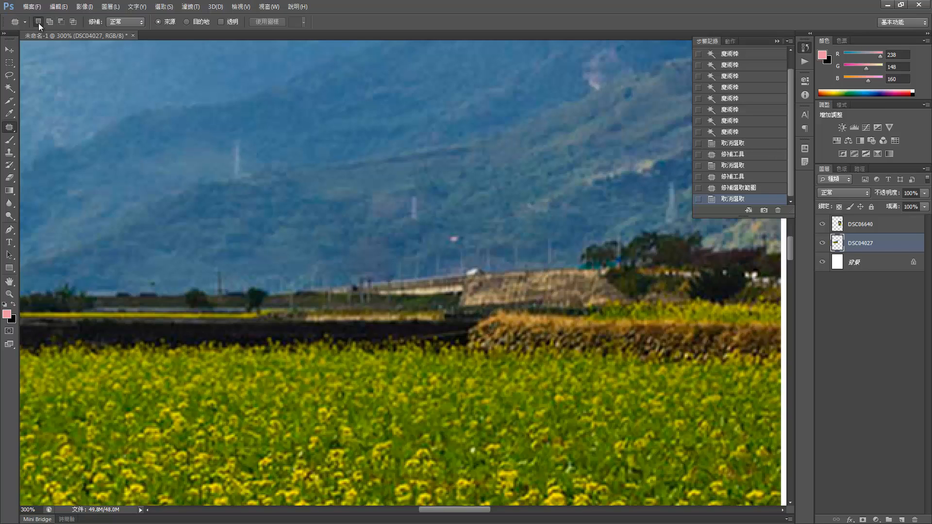
# Outline the billboard and its supports with the Content-Aware Move tool in Move (移動) mode
pyautogui.click(11, 130)
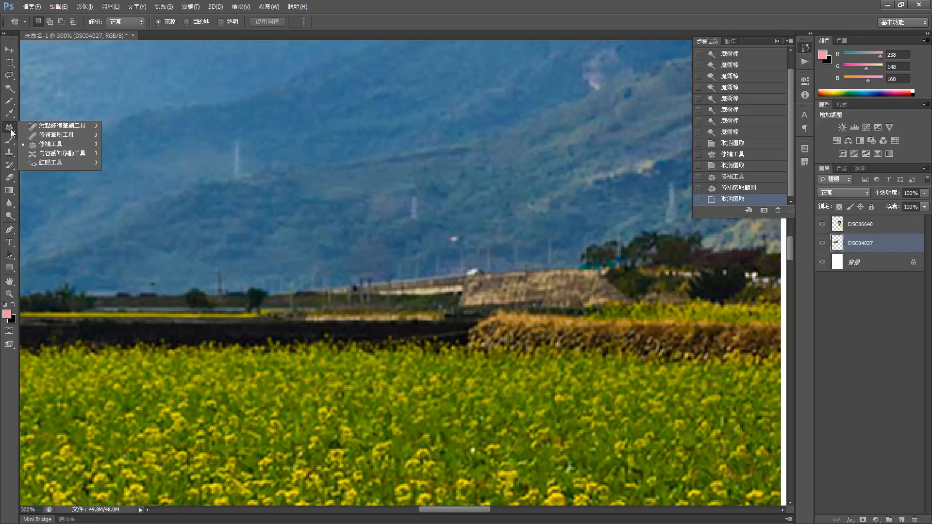
pyautogui.click(43, 154)
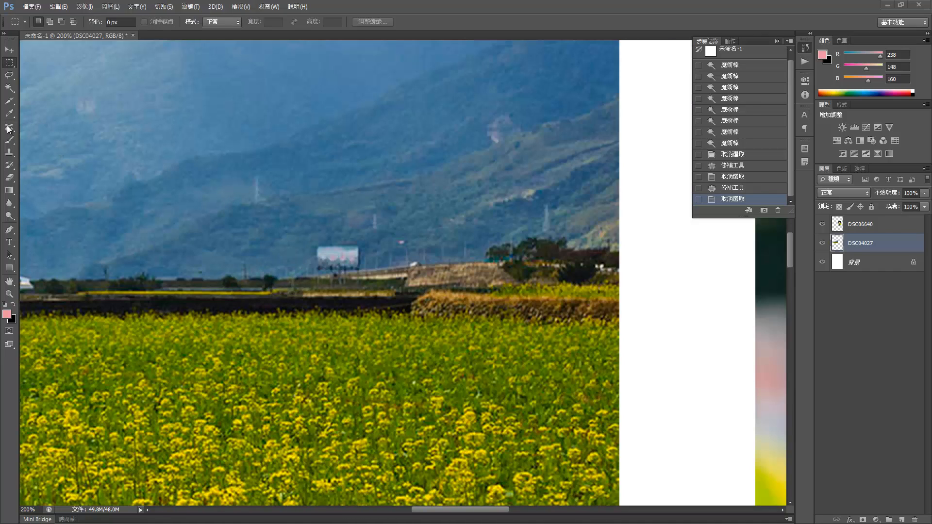
pyautogui.click(10, 128)
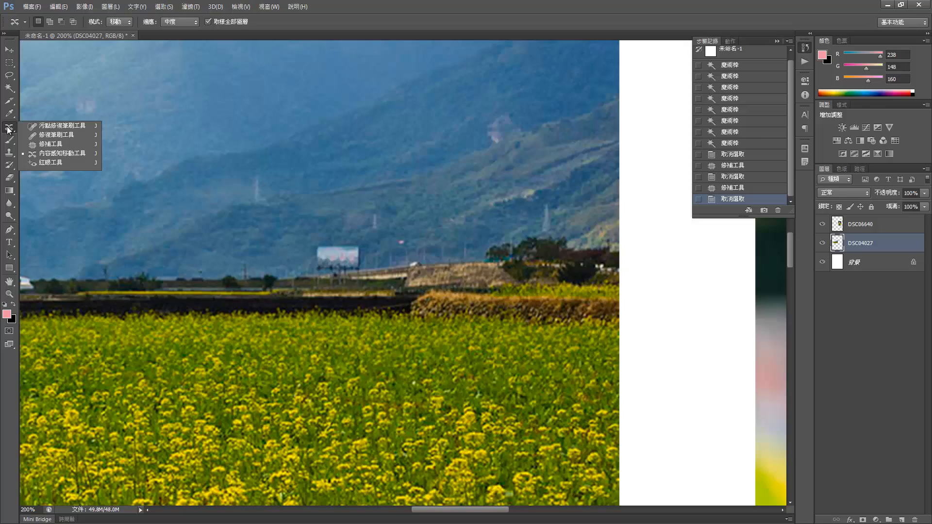
pyautogui.moveTo(119, 135); pyautogui.dragTo(420, 163)
pyautogui.moveTo(412, 413); pyautogui.dragTo(374, 140)
pyautogui.moveTo(601, 121); pyautogui.dragTo(413, 247)
pyautogui.moveTo(663, 69); pyautogui.dragTo(347, 286)
pyautogui.moveTo(413, 233); pyautogui.dragTo(384, 243)
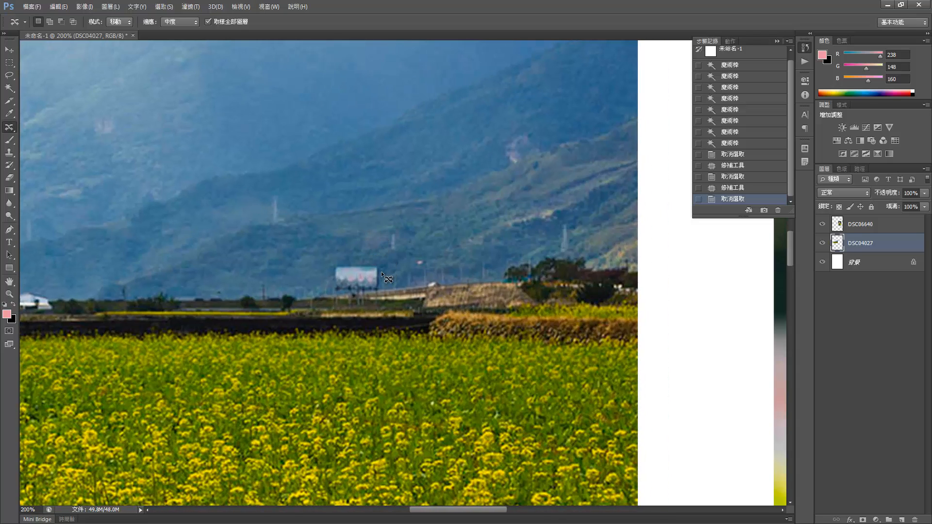
pyautogui.hotkey('ctrl', '+')
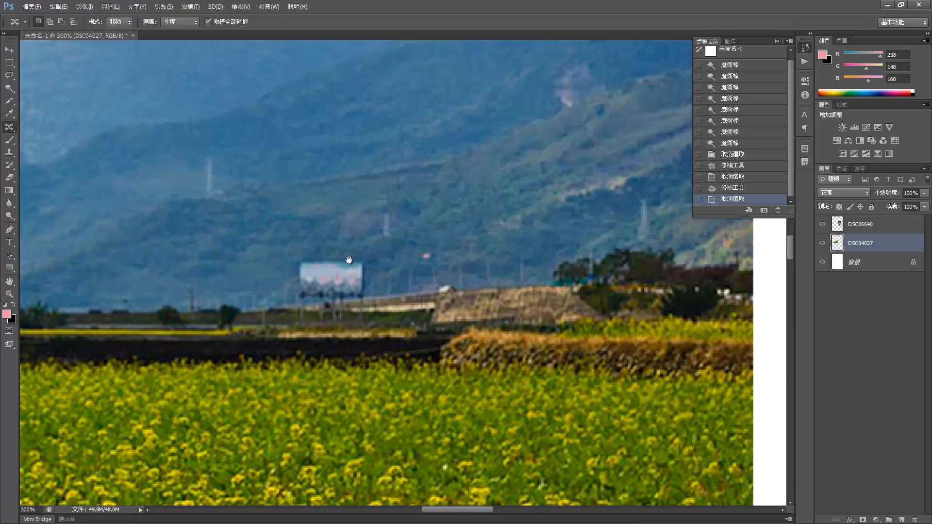
pyautogui.moveTo(347, 260); pyautogui.dragTo(486, 188)
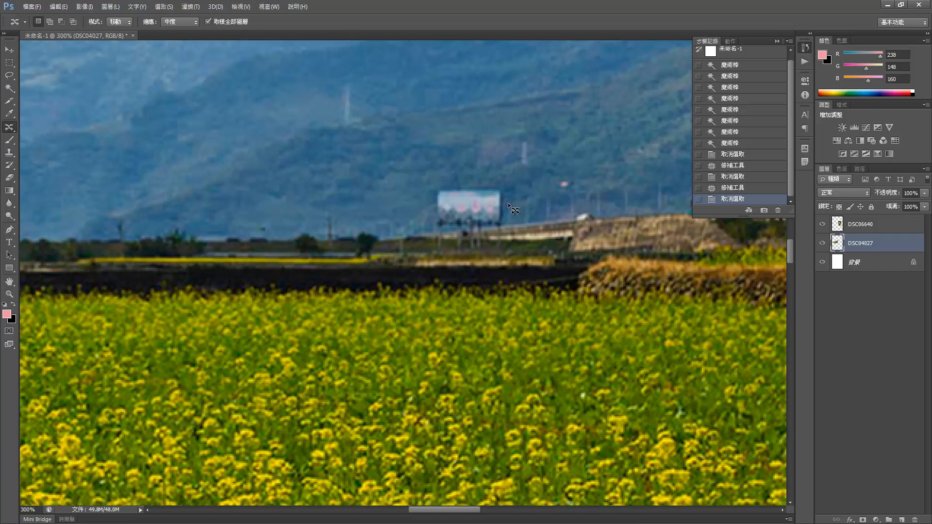
pyautogui.moveTo(501, 223); pyautogui.dragTo(454, 233)
# Move the outlined billboard further left along the horizon with Content-Aware Move, deselect it and check the whole photo
pyautogui.moveTo(502, 226)
pyautogui.mouseDown()
pyautogui.moveTo(365, 209)
pyautogui.moveTo(200, 211)
pyautogui.moveTo(197, 222)
pyautogui.mouseUp()
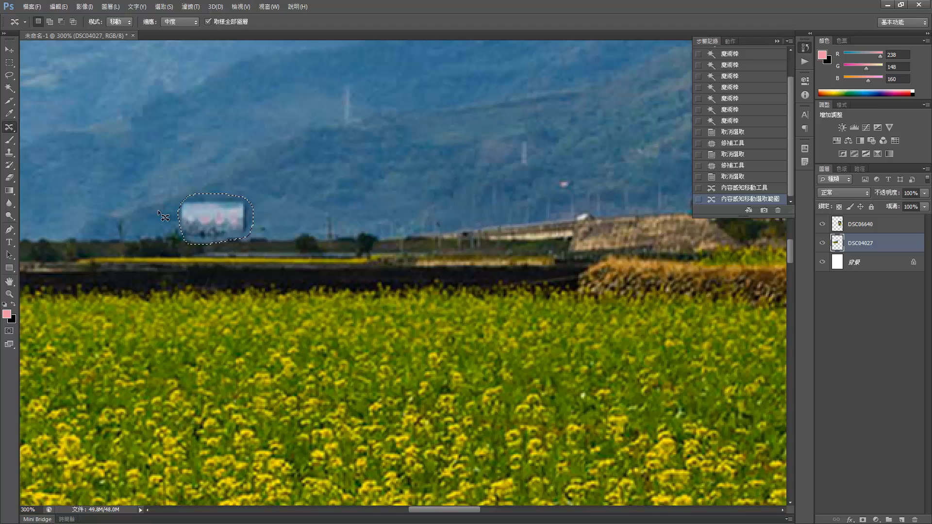
pyautogui.click(9, 62)
pyautogui.click(234, 133)
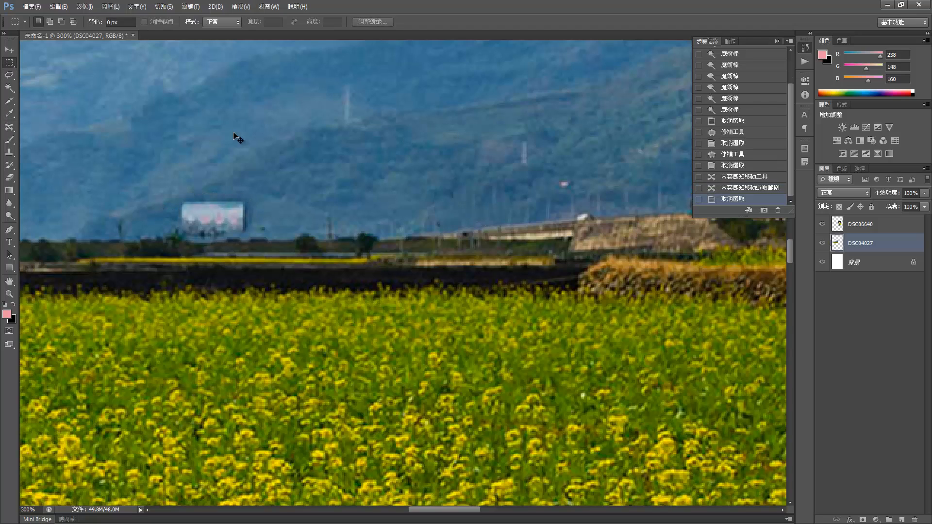
pyautogui.hotkey('ctrl', '-')
pyautogui.hotkey('ctrl', '-')
pyautogui.hotkey('ctrl', '-')
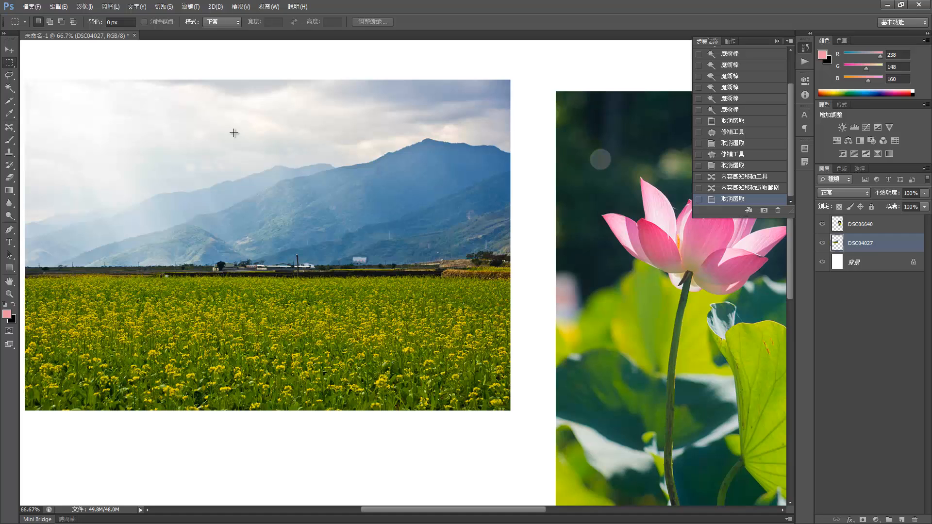
pyautogui.moveTo(364, 262); pyautogui.dragTo(356, 253)
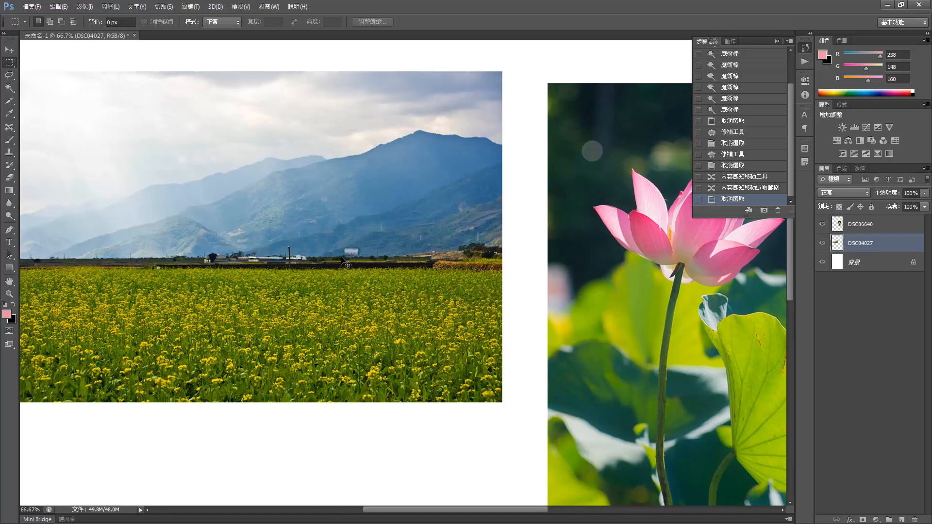
pyautogui.moveTo(318, 205); pyautogui.dragTo(340, 204)
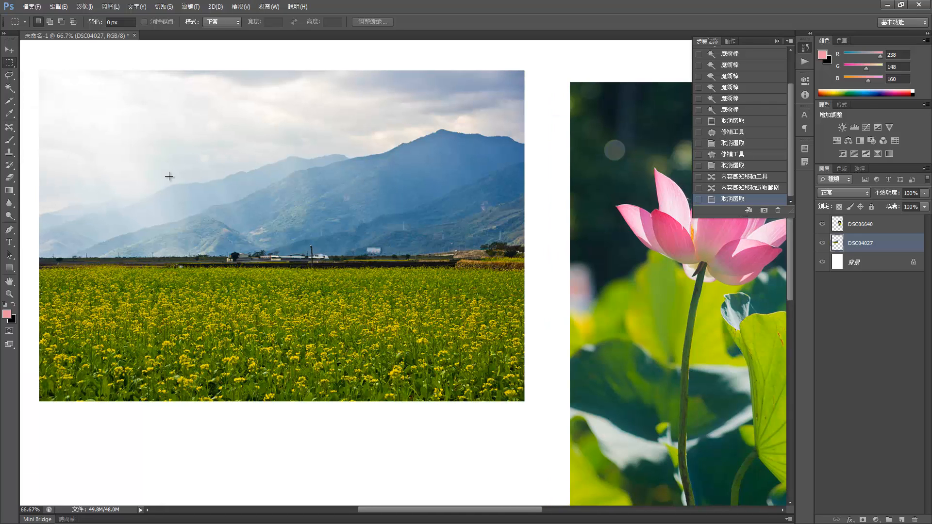
pyautogui.moveTo(167, 175); pyautogui.dragTo(206, 180)
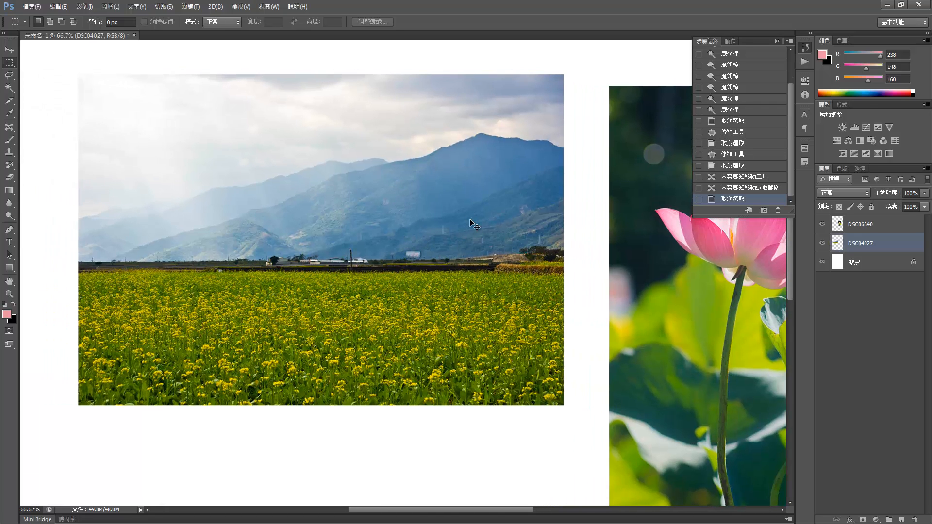
# Revert the document history to the state with the billboard outlined but not yet moved
pyautogui.hotkey('ctrl', 'z')
pyautogui.click(744, 187)
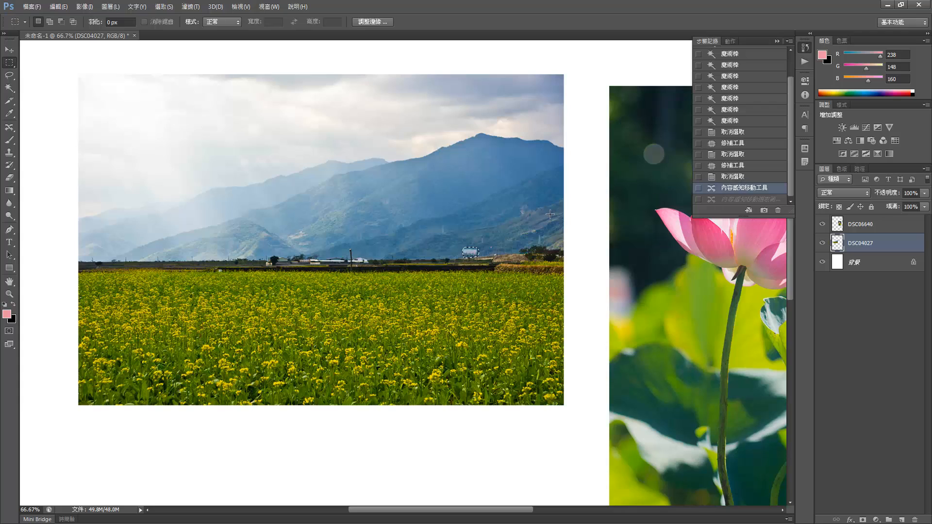
# Clear the selection and use the Content-Aware Move tool in Extend (延伸) mode on the billboard at the horizon
pyautogui.hotkey('ctrl', 'd')
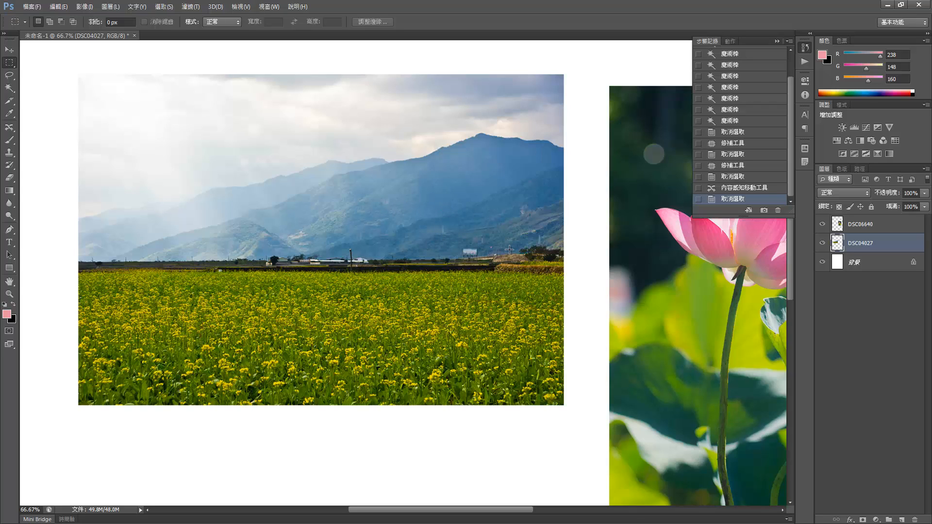
pyautogui.click(7, 128)
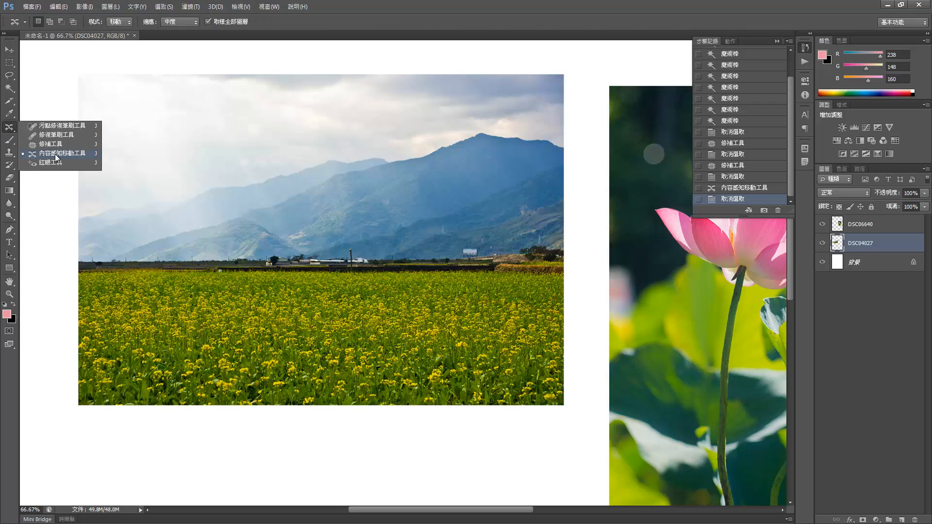
pyautogui.click(118, 22)
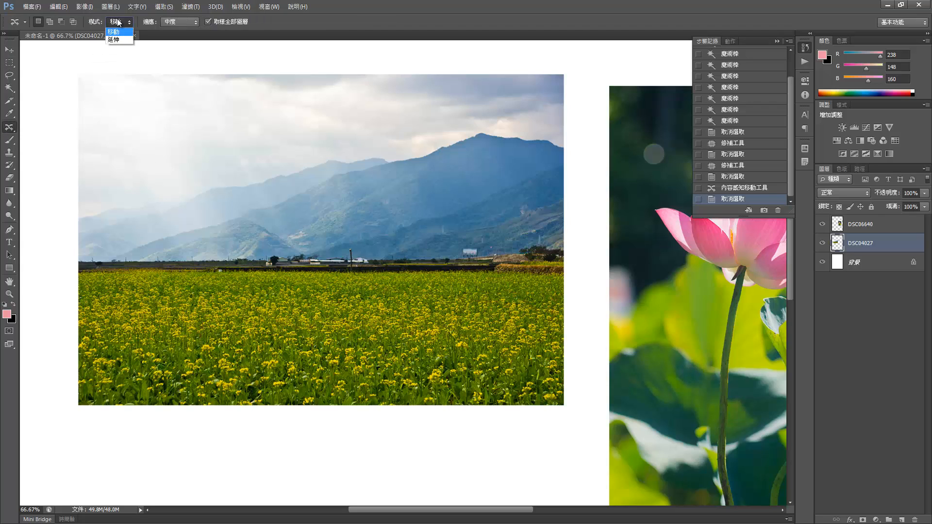
pyautogui.click(118, 22)
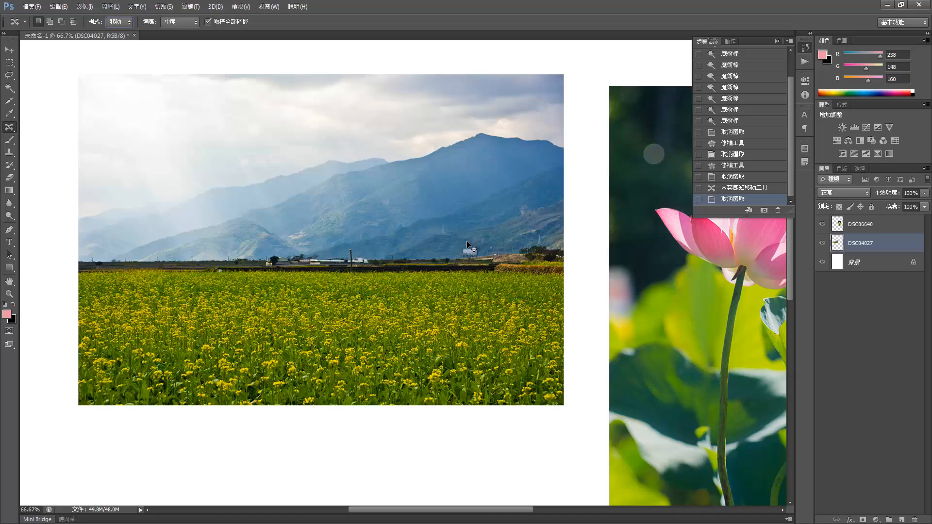
pyautogui.hotkey('ctrl', '+')
pyautogui.hotkey('ctrl', '+')
pyautogui.moveTo(468, 240); pyautogui.dragTo(290, 291)
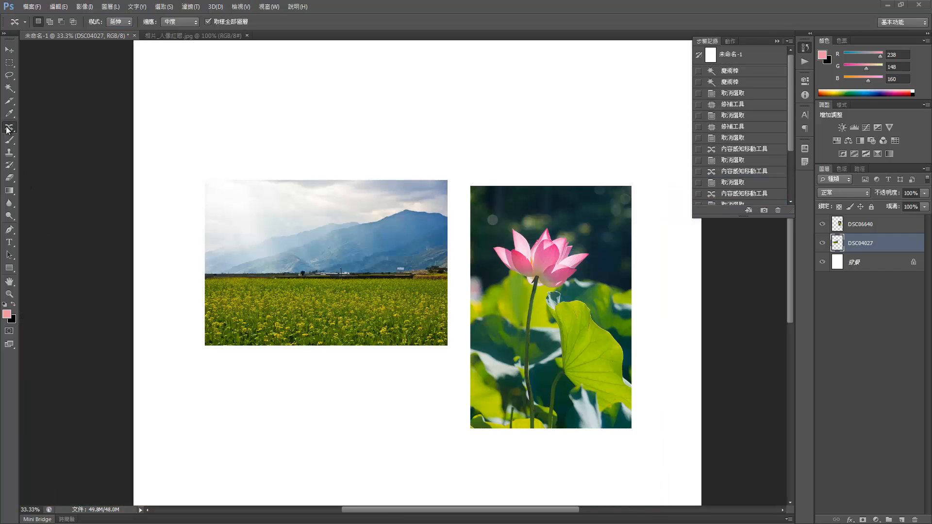
# Activate the Red Eye tool and bring the portrait document 相片_人像紅眼.jpg to the front, enlarged on the face
pyautogui.rightClick(10, 130)
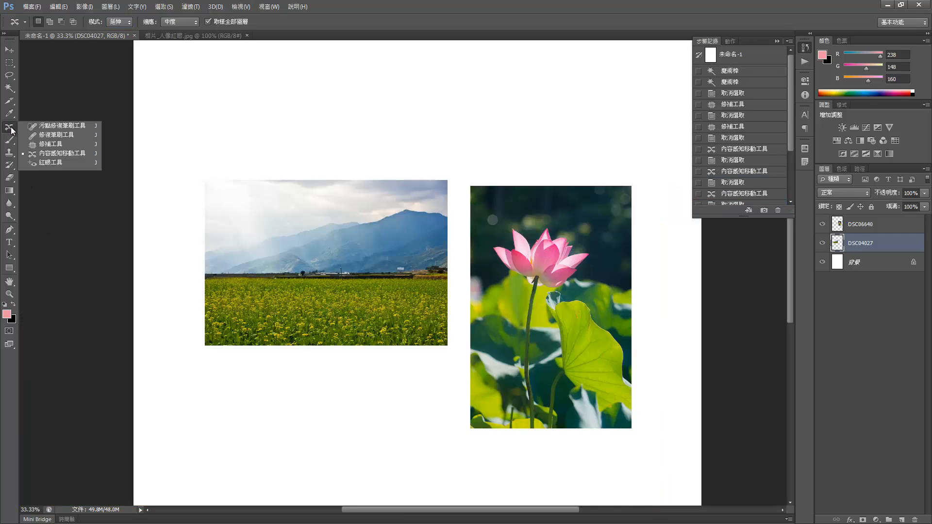
pyautogui.click(56, 164)
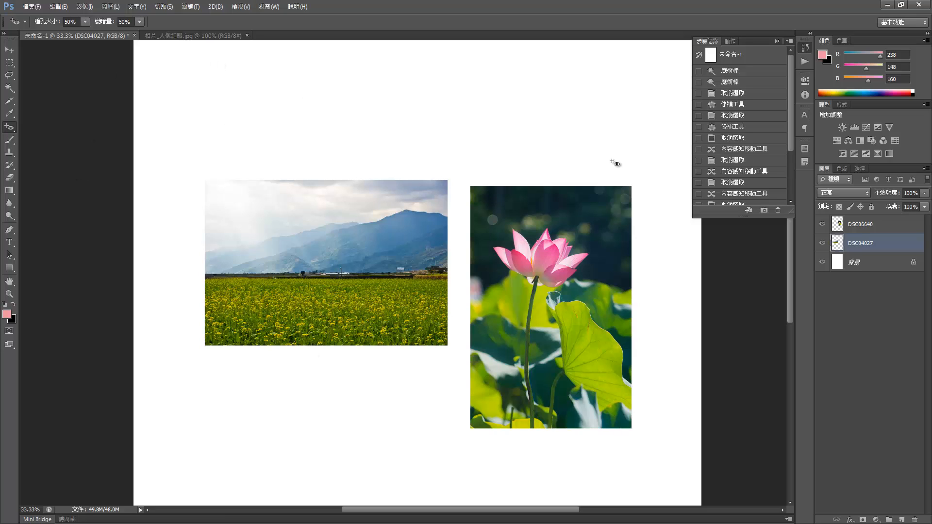
pyautogui.click(182, 36)
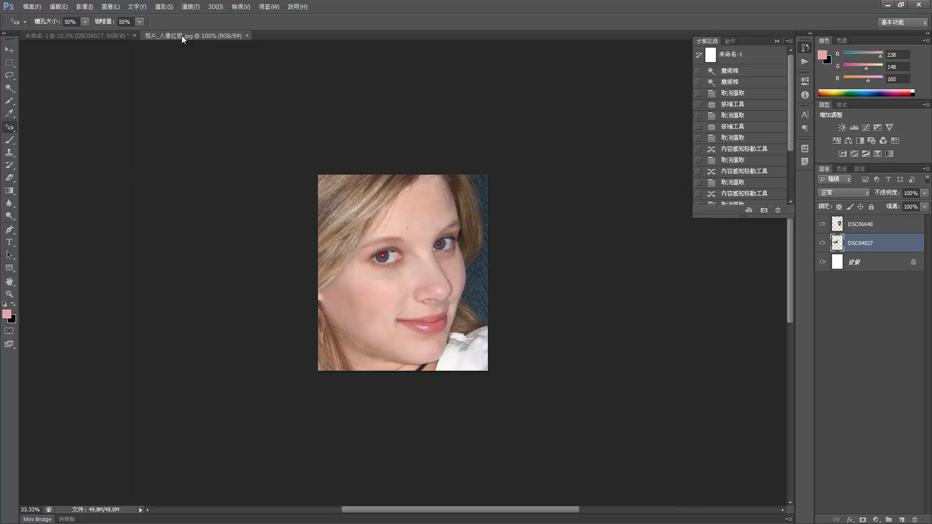
pyautogui.hotkey('ctrl', '+')
pyautogui.hotkey('ctrl', '+')
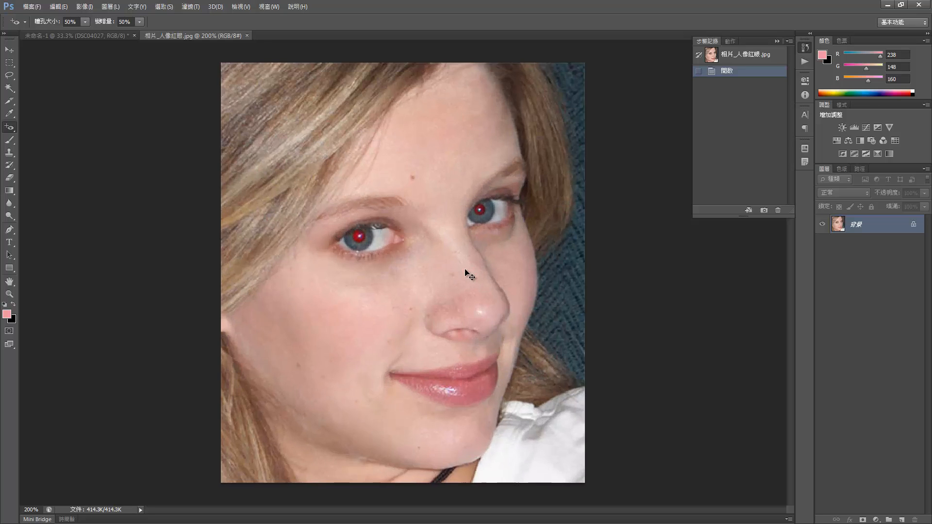
# Remove the red pupil from the portrait's left-hand eye with the Red Eye tool at 50% pupil size and 50% darken amount
pyautogui.moveTo(400, 230); pyautogui.dragTo(408, 271)
pyautogui.hotkey('ctrl', '+')
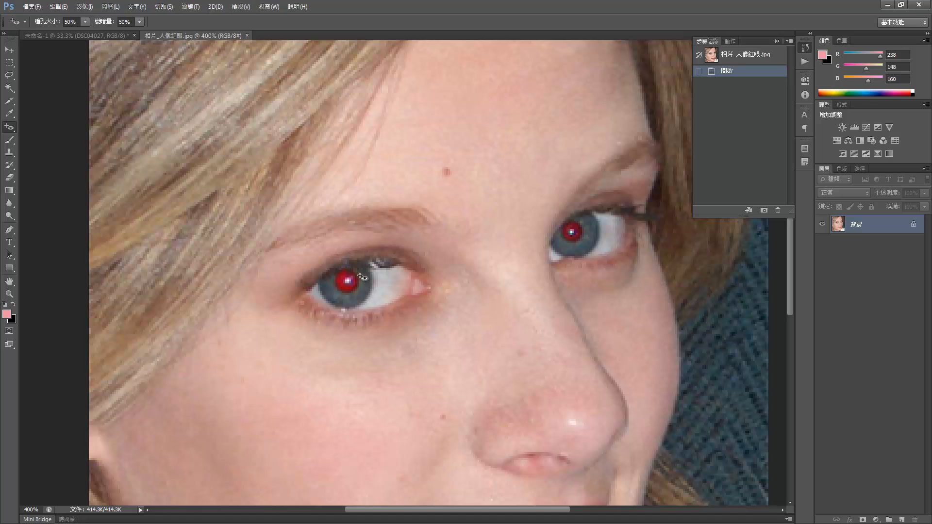
pyautogui.hotkey('ctrl', '+')
pyautogui.hotkey('ctrl', '+')
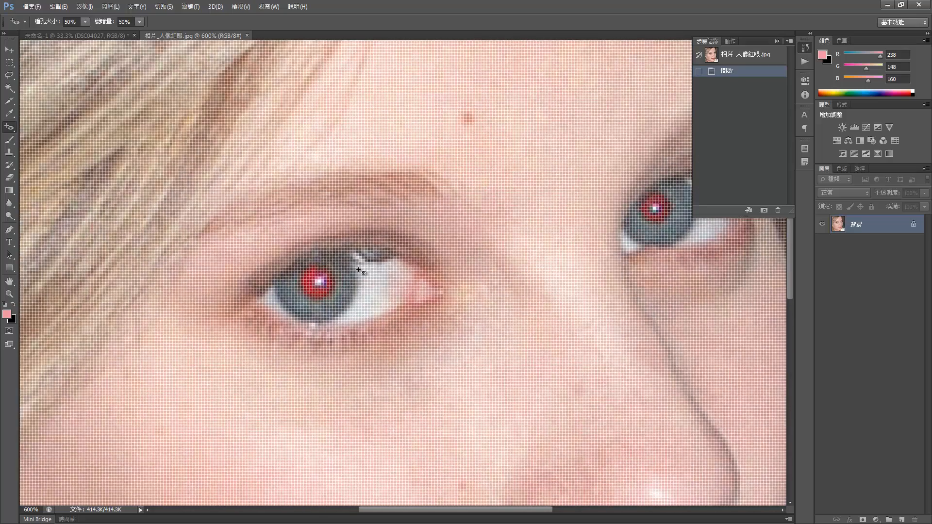
pyautogui.hotkey('ctrl', '-')
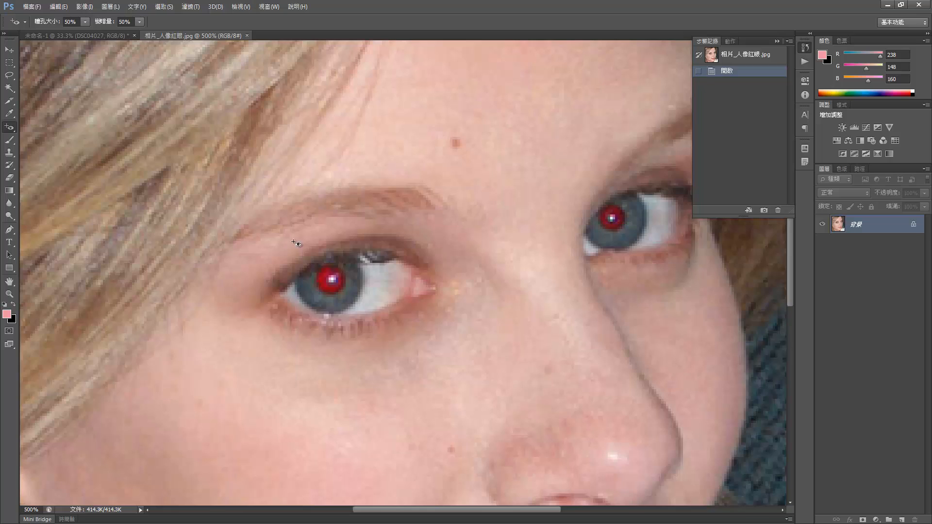
pyautogui.rightClick(12, 130)
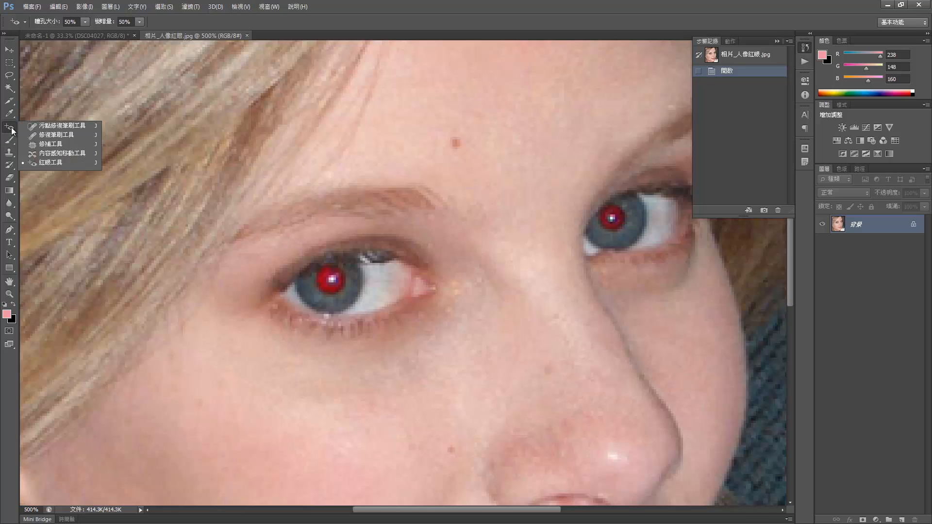
pyautogui.click(34, 164)
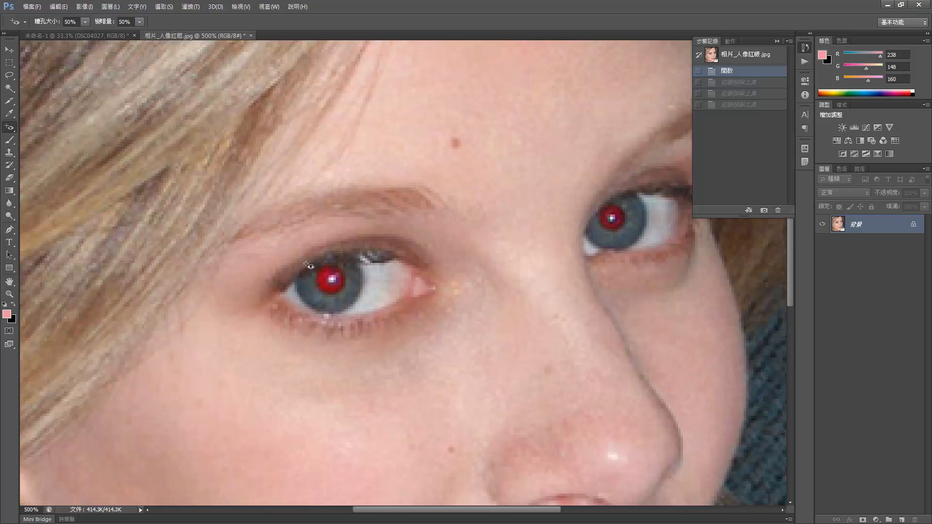
pyautogui.moveTo(312, 262); pyautogui.dragTo(349, 298)
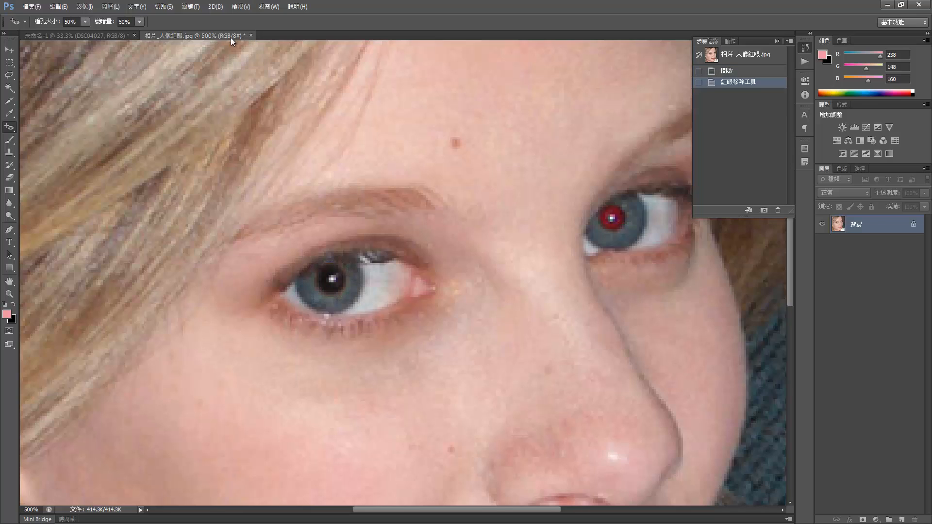
# Activate the Brush tool and close the portrait document without saving its changes
pyautogui.rightClick(10, 129)
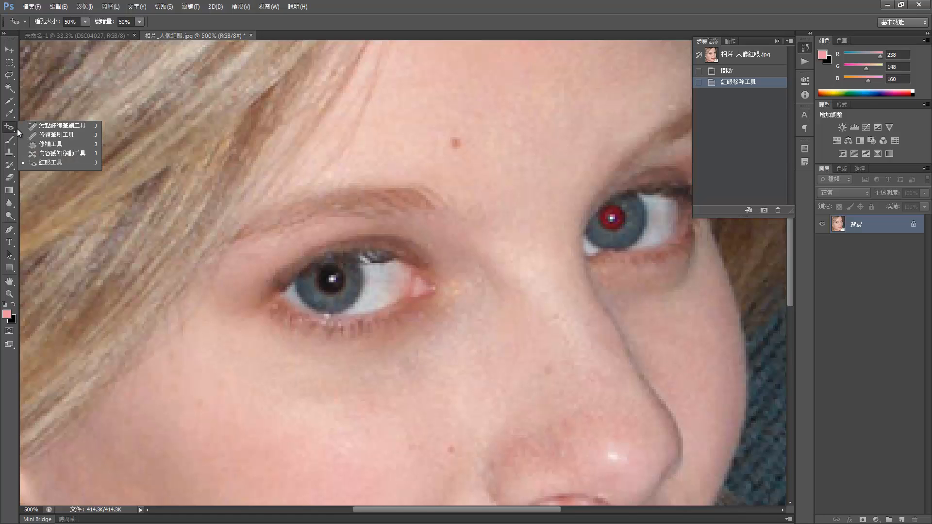
pyautogui.click(9, 131)
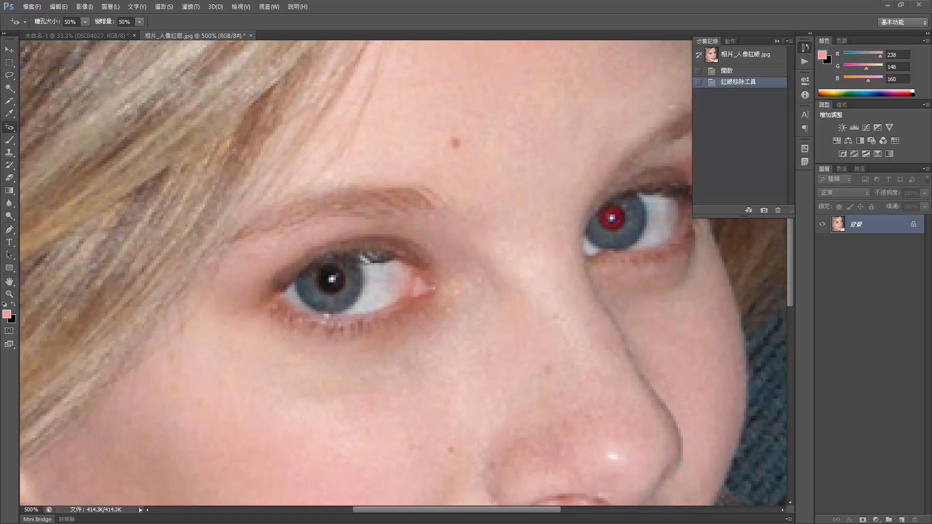
pyautogui.press('b')
pyautogui.click(252, 35)
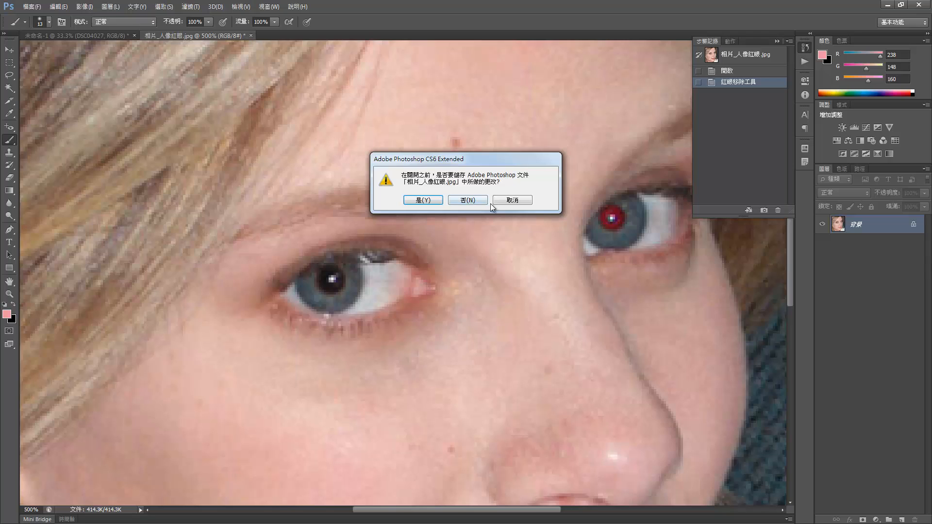
pyautogui.click(519, 203)
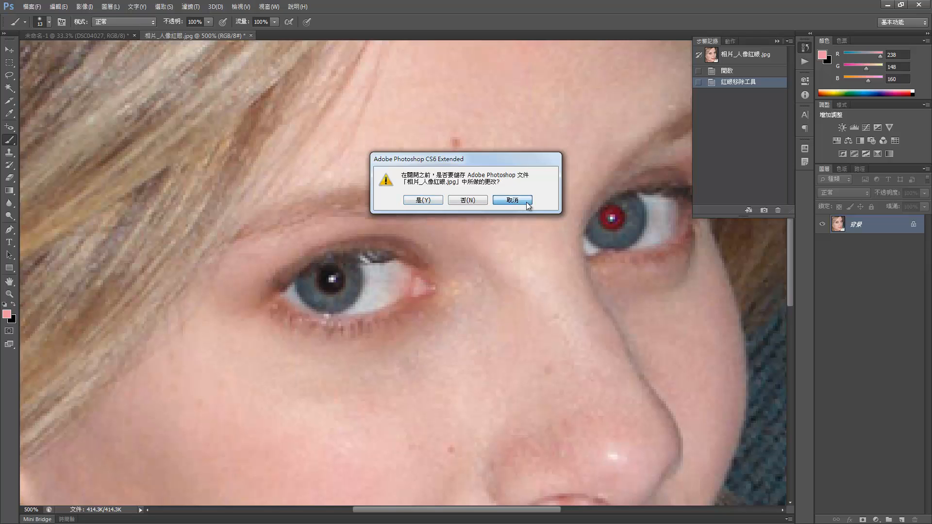
pyautogui.click(252, 35)
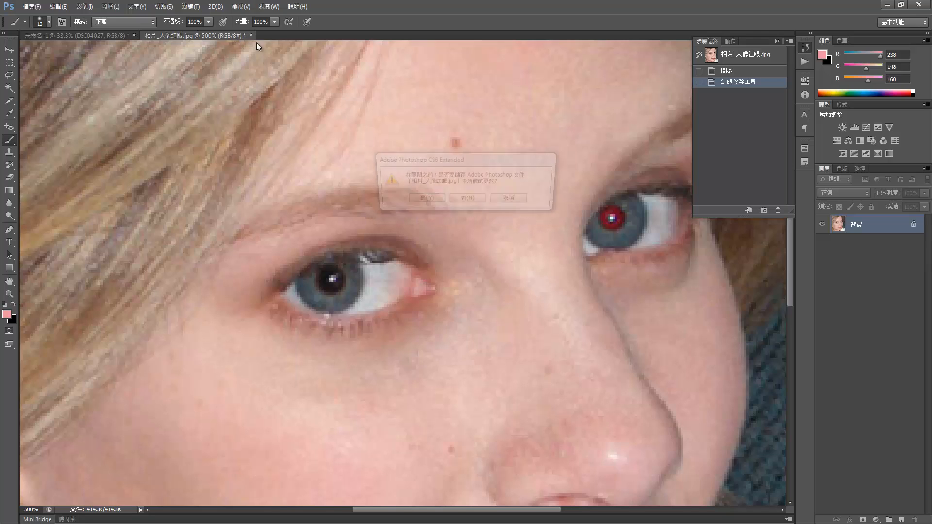
pyautogui.click(467, 201)
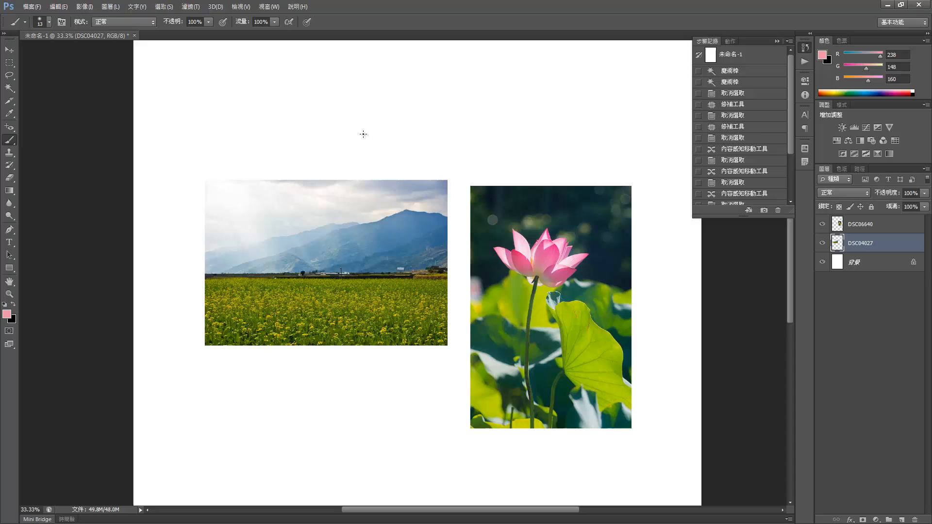
# Set the soft Brush to 46 px and paint a pink looping stroke in the white area above the flower field photo
pyautogui.rightClick(14, 144)
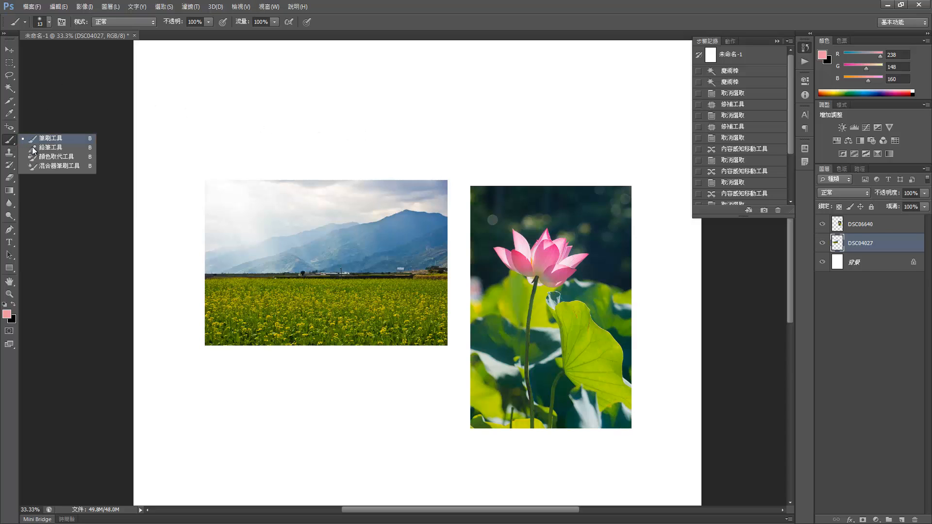
pyautogui.click(51, 138)
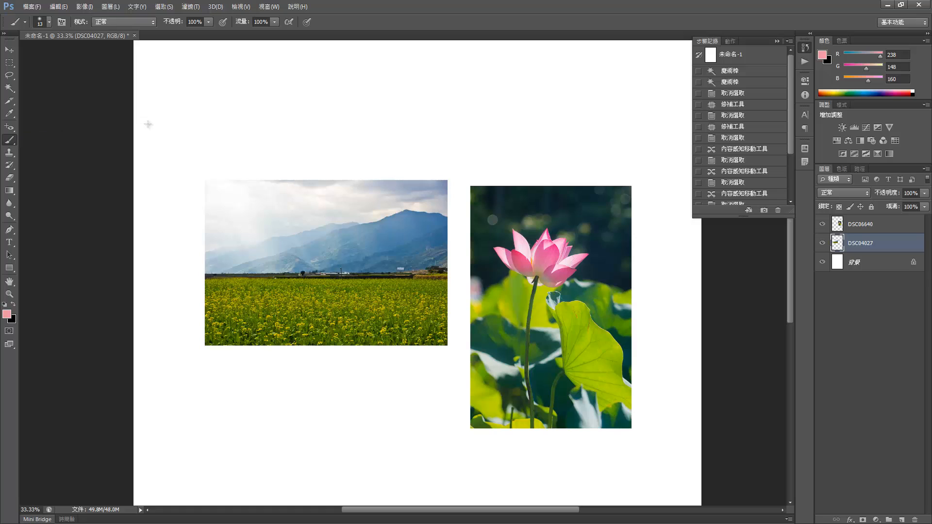
pyautogui.rightClick(14, 144)
pyautogui.click(36, 137)
pyautogui.click(49, 22)
pyautogui.click(44, 52)
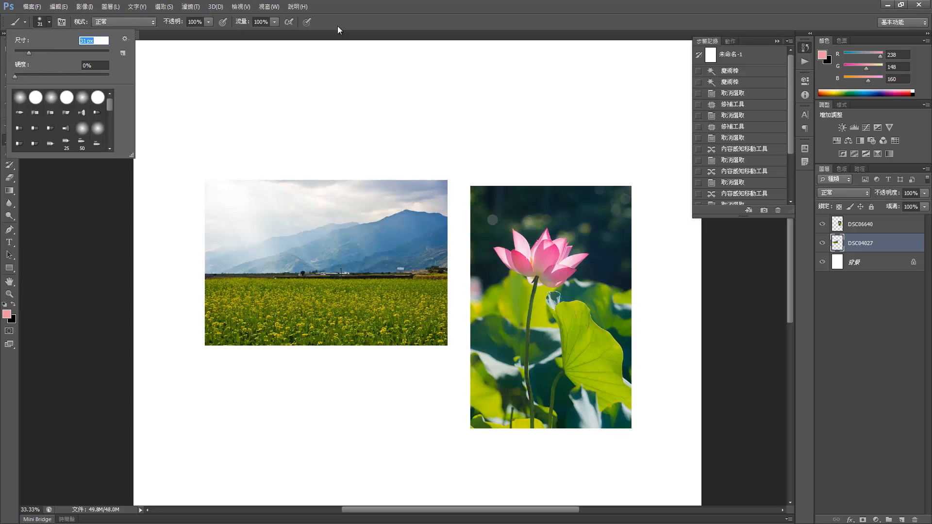
pyautogui.click(36, 51)
pyautogui.click(208, 115)
pyautogui.moveTo(199, 127)
pyautogui.mouseDown()
pyautogui.moveTo(248, 89)
pyautogui.moveTo(248, 112)
pyautogui.moveTo(273, 135)
pyautogui.moveTo(350, 116)
pyautogui.mouseUp()
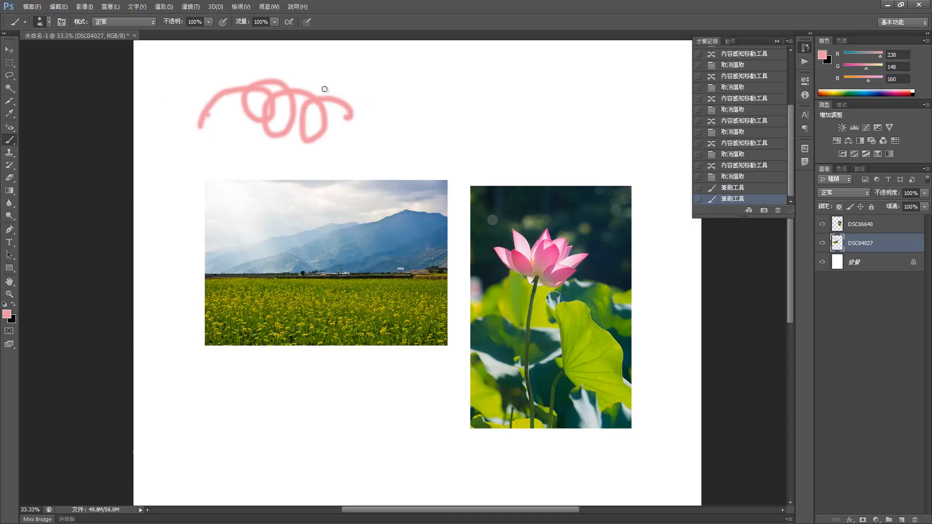
# Reset the colours to default black and white and paint a black looping stroke partly over the pink one
pyautogui.click(4, 305)
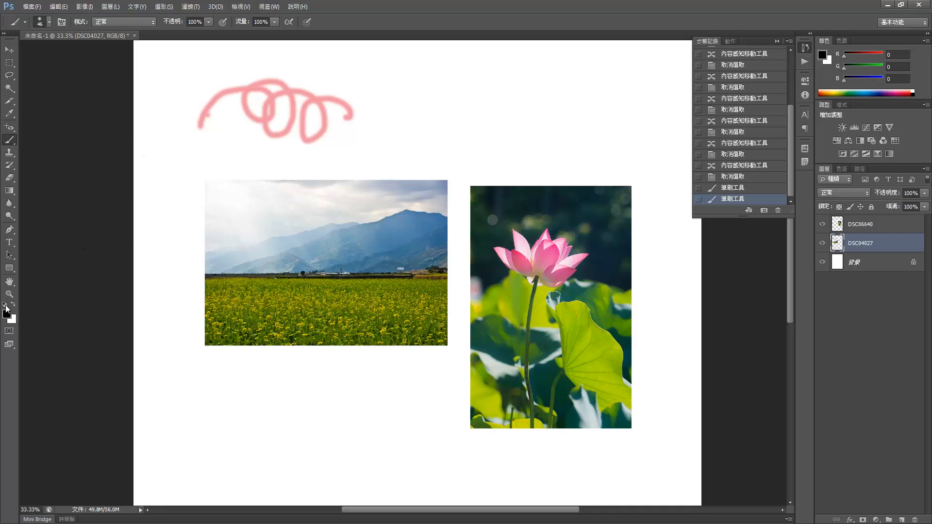
pyautogui.moveTo(243, 151)
pyautogui.mouseDown()
pyautogui.moveTo(280, 149)
pyautogui.moveTo(308, 123)
pyautogui.moveTo(298, 114)
pyautogui.moveTo(339, 142)
pyautogui.moveTo(337, 102)
pyautogui.moveTo(378, 139)
pyautogui.moveTo(413, 124)
pyautogui.moveTo(459, 125)
pyautogui.mouseUp()
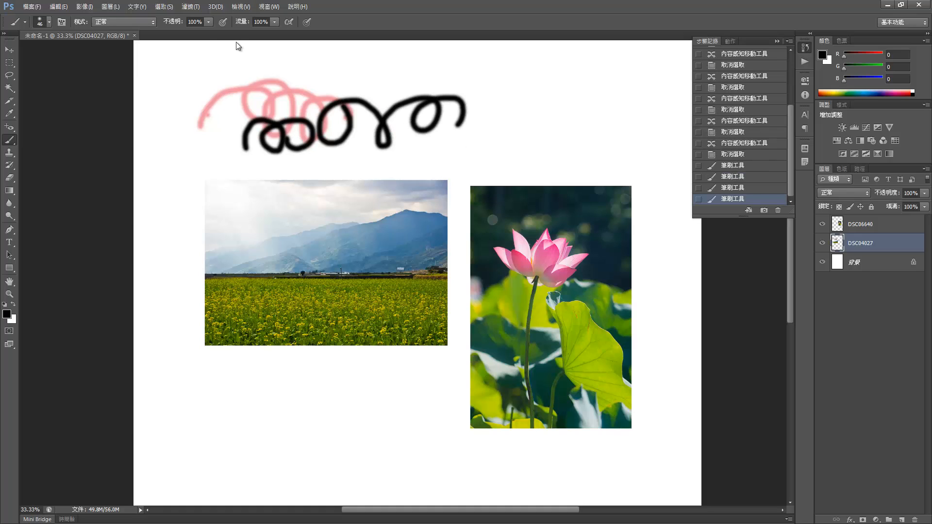
# Set the brush to 65 px with 100% hardness and paint a hook-shaped black stroke above the field photo's upper-left corner
pyautogui.click(48, 23)
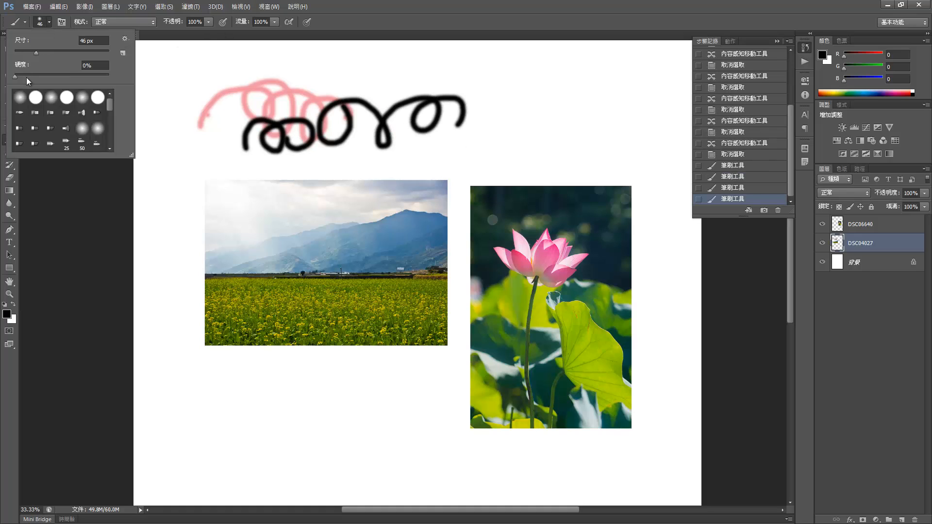
pyautogui.moveTo(36, 53); pyautogui.dragTo(55, 51)
pyautogui.click(89, 76)
pyautogui.click(171, 77)
pyautogui.moveTo(170, 77)
pyautogui.mouseDown()
pyautogui.moveTo(214, 72)
pyautogui.moveTo(177, 89)
pyautogui.moveTo(189, 137)
pyautogui.mouseUp()
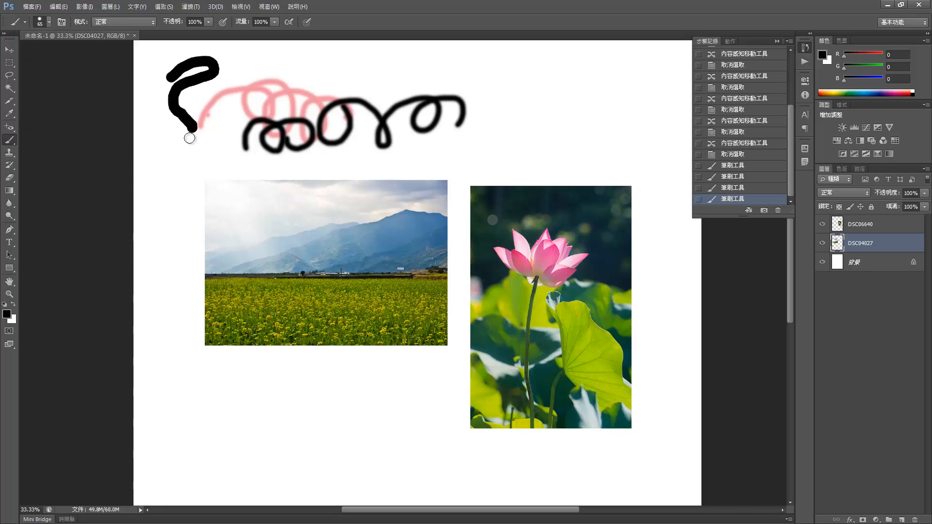
# Choose a sparse bristle brush preset and paint wavy black multi-line strokes above and between the two photos
pyautogui.click(48, 22)
pyautogui.click(51, 128)
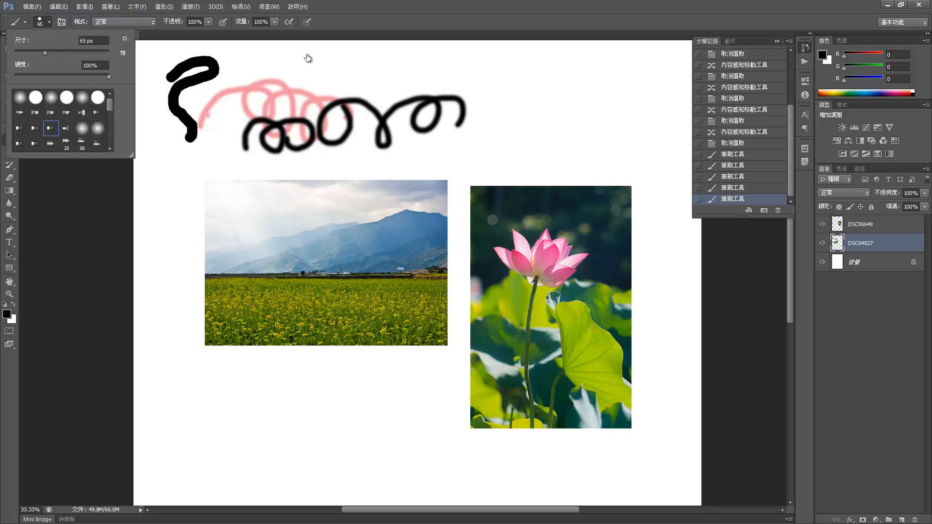
pyautogui.click(226, 92)
pyautogui.moveTo(284, 68)
pyautogui.mouseDown()
pyautogui.moveTo(319, 55)
pyautogui.moveTo(323, 65)
pyautogui.moveTo(374, 68)
pyautogui.moveTo(379, 88)
pyautogui.moveTo(434, 71)
pyautogui.moveTo(490, 88)
pyautogui.moveTo(580, 85)
pyautogui.mouseUp()
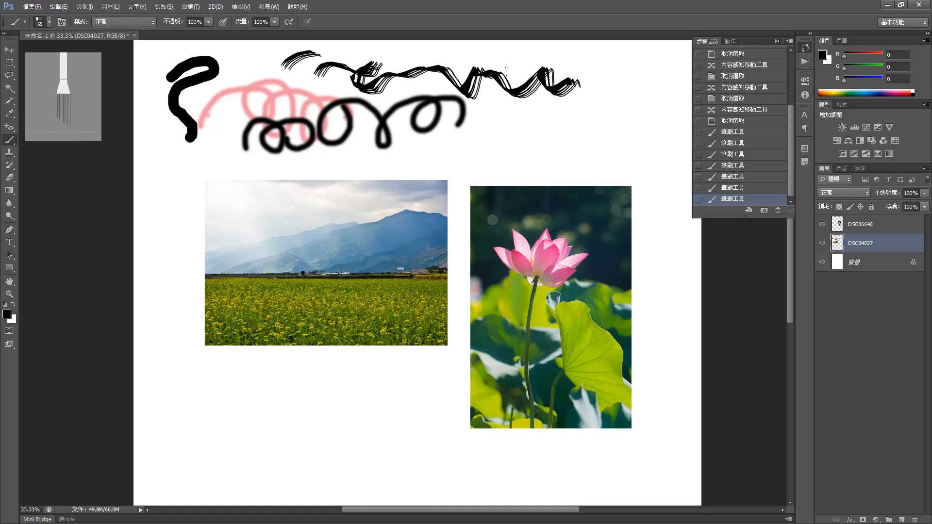
pyautogui.moveTo(506, 68)
pyautogui.mouseDown()
pyautogui.moveTo(477, 126)
pyautogui.moveTo(437, 151)
pyautogui.moveTo(539, 146)
pyautogui.moveTo(590, 138)
pyautogui.mouseUp()
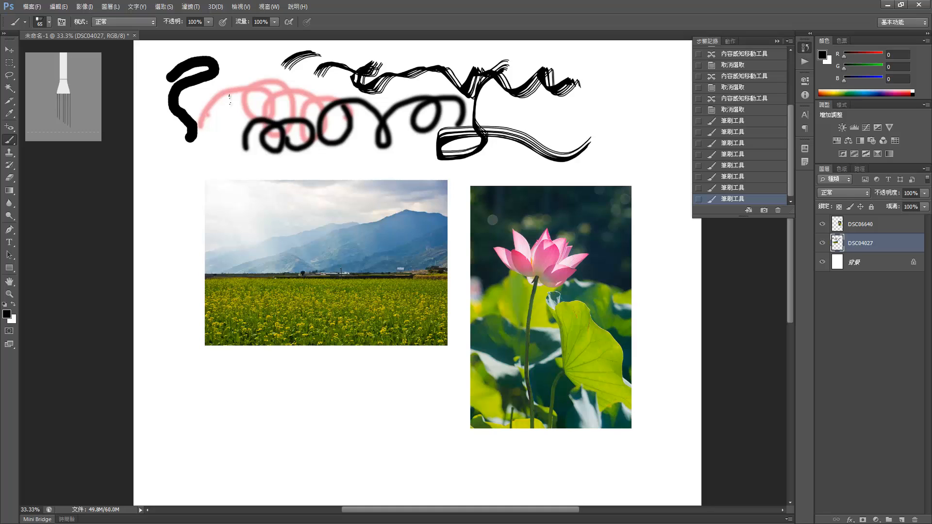
# Choose another brush preset of 35 px and paint a small black curl just outside the field photo's upper-left corner
pyautogui.click(48, 22)
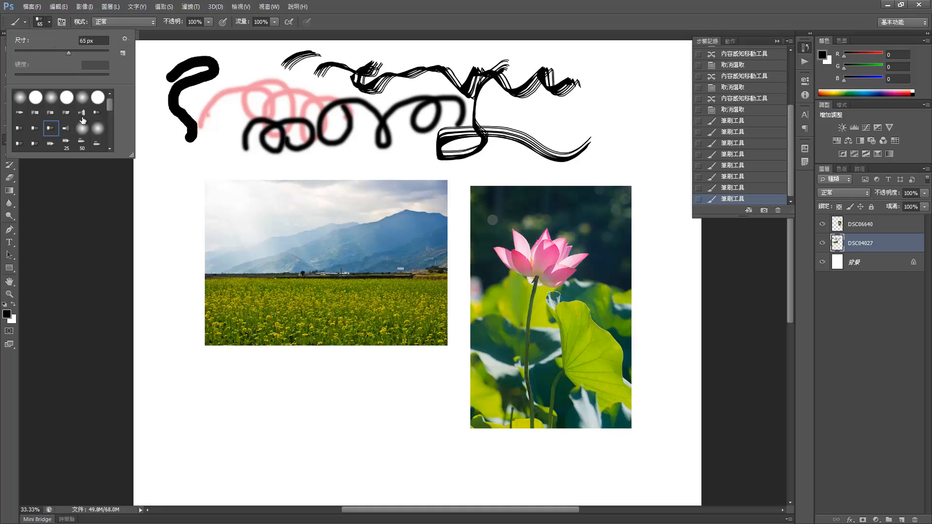
pyautogui.moveTo(109, 104); pyautogui.dragTo(110, 123)
pyautogui.click(98, 130)
pyautogui.moveTo(168, 154)
pyautogui.mouseDown()
pyautogui.moveTo(184, 167)
pyautogui.moveTo(176, 175)
pyautogui.mouseUp()
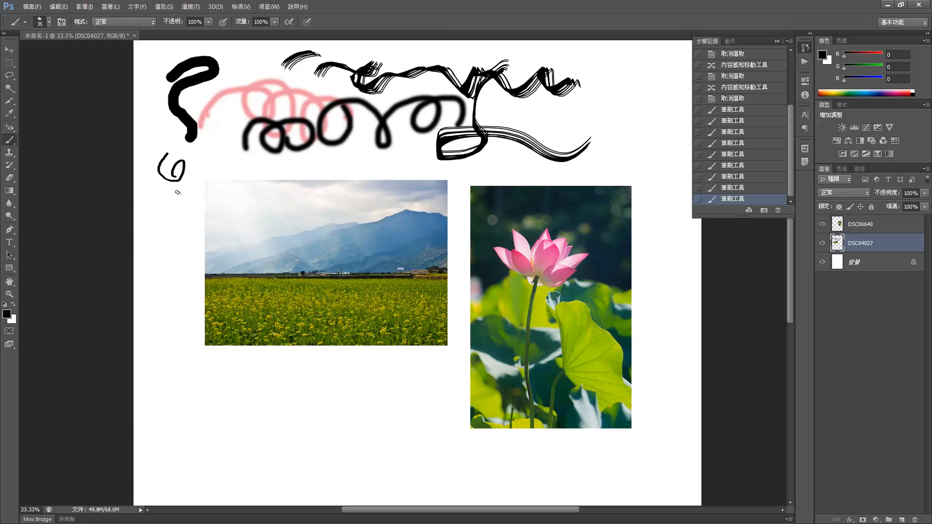
# Enlarge the brush to 175 px and paint a thick ragged black stroke down beside the field photo's left edge
pyautogui.press(']')
pyautogui.press(']')
pyautogui.press(']')
pyautogui.press(']')
pyautogui.press(']')
pyautogui.press(']')
pyautogui.press(']')
pyautogui.press(']')
pyautogui.press(']')
pyautogui.press(']')
pyautogui.moveTo(177, 190); pyautogui.dragTo(170, 252)
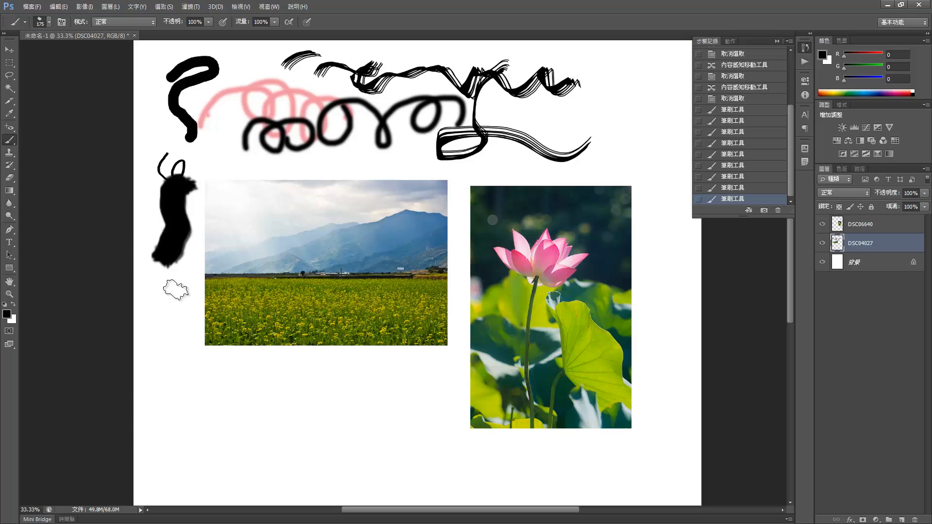
# Enable Scattering in the brush settings and paint a thick ragged black zigzag above the lotus photo
pyautogui.click(61, 25)
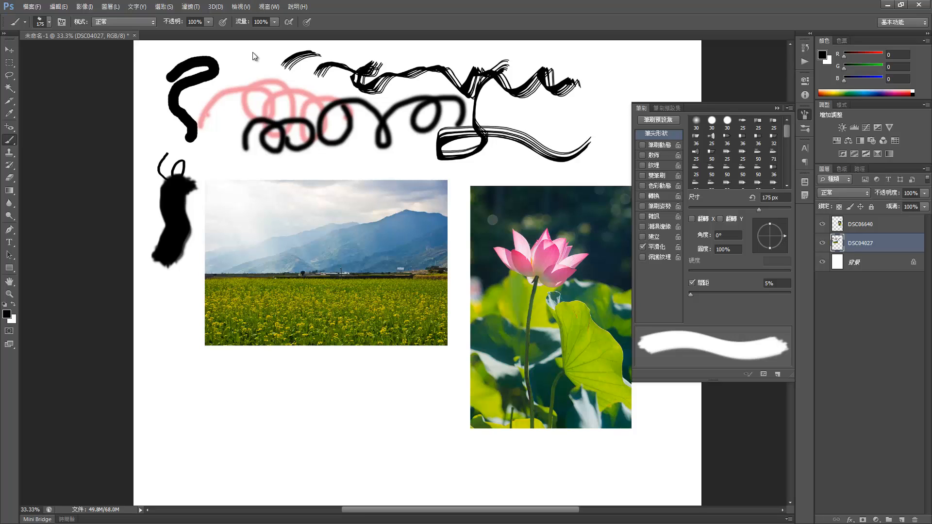
pyautogui.click(61, 26)
pyautogui.click(61, 25)
pyautogui.click(658, 145)
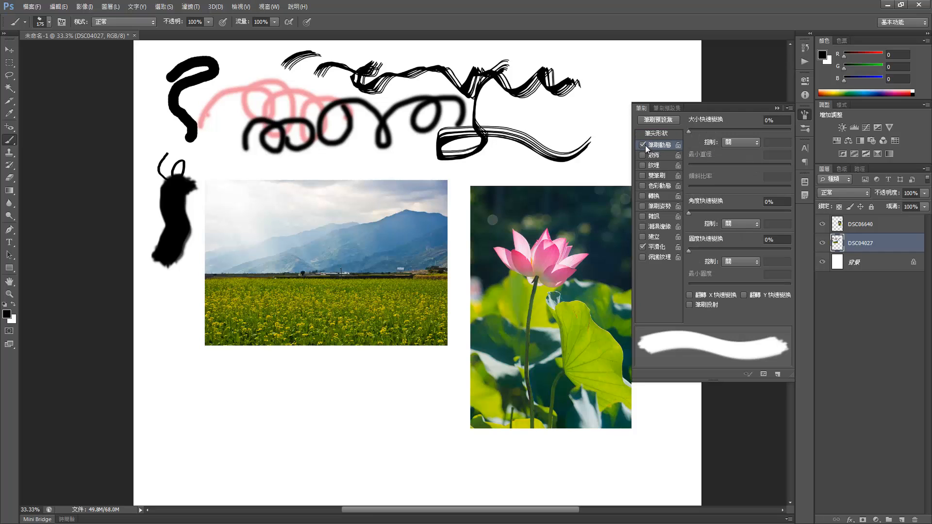
pyautogui.click(643, 144)
pyautogui.click(642, 155)
pyautogui.click(660, 156)
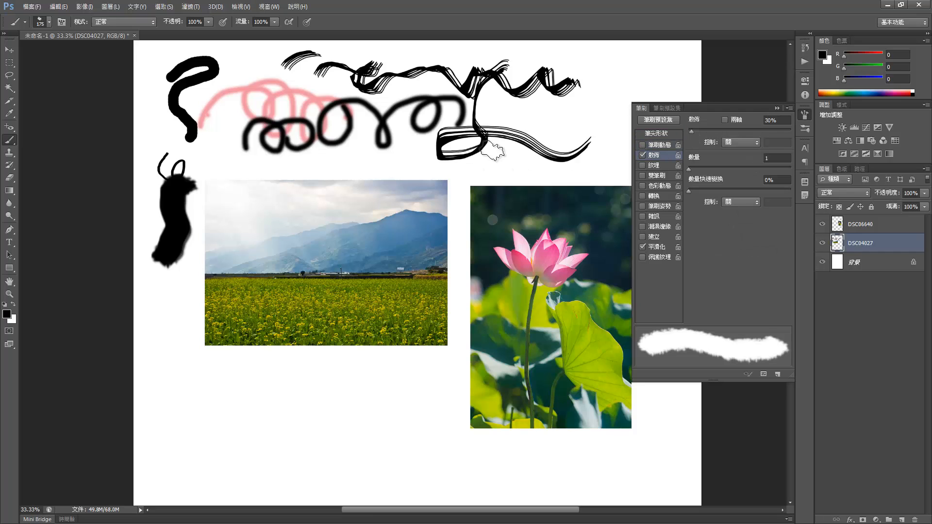
pyautogui.moveTo(555, 135)
pyautogui.mouseDown()
pyautogui.moveTo(599, 118)
pyautogui.moveTo(613, 81)
pyautogui.moveTo(635, 89)
pyautogui.moveTo(589, 85)
pyautogui.moveTo(568, 138)
pyautogui.moveTo(588, 145)
pyautogui.moveTo(545, 167)
pyautogui.mouseUp()
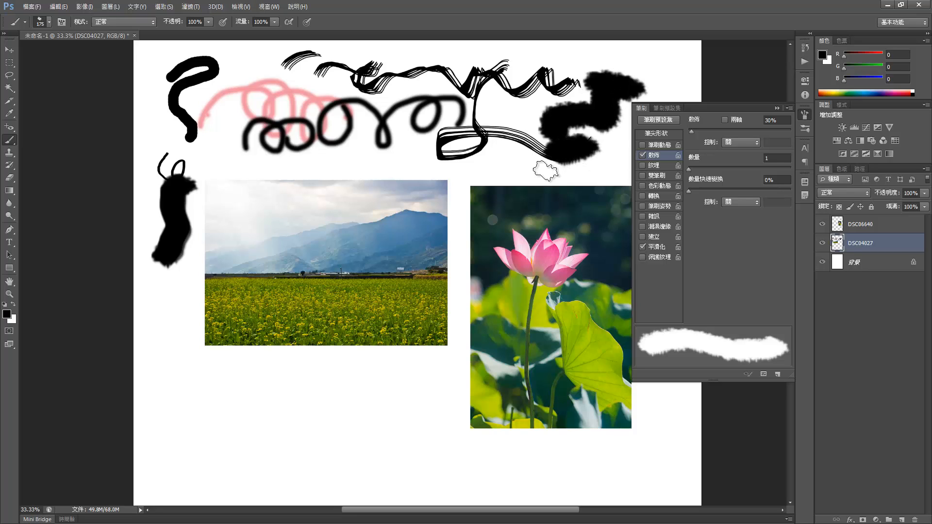
# Try the Texture and Dual Brush options on the current brush tip and switch both off again
pyautogui.click(655, 167)
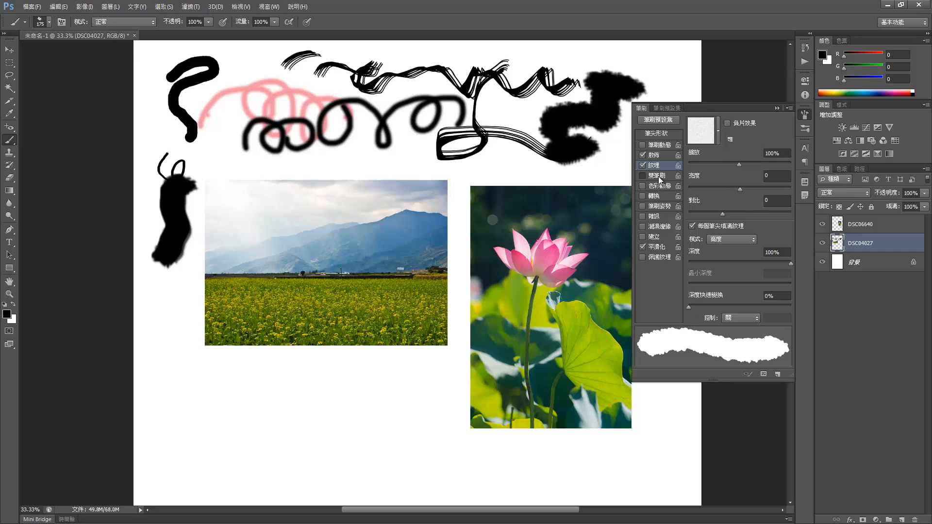
pyautogui.click(658, 176)
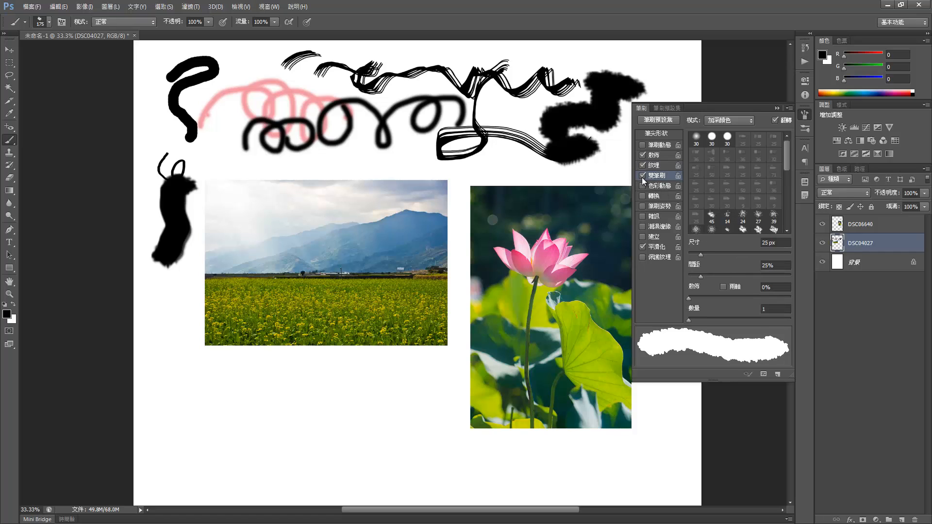
pyautogui.click(642, 176)
pyautogui.click(643, 166)
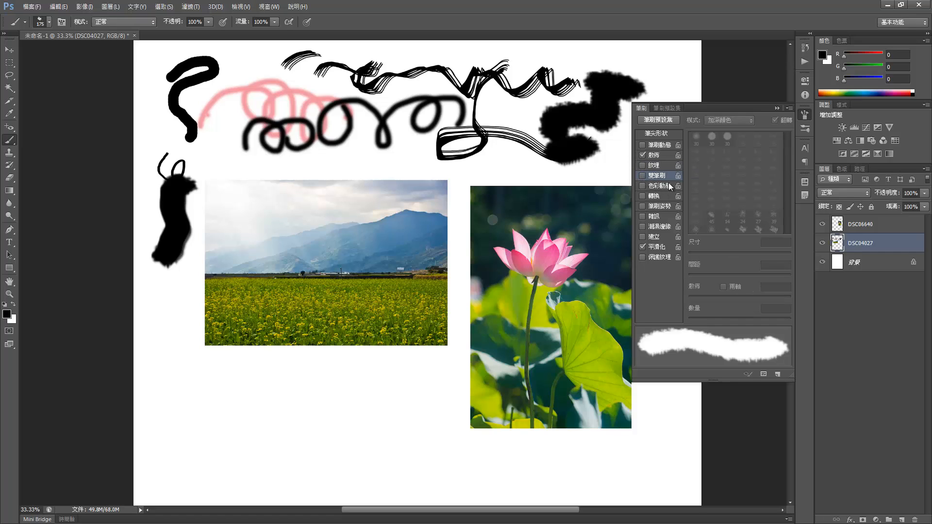
# Enable Wet Edges for the brush and paint translucent strokes down between the field photo and the lotus photo
pyautogui.click(649, 226)
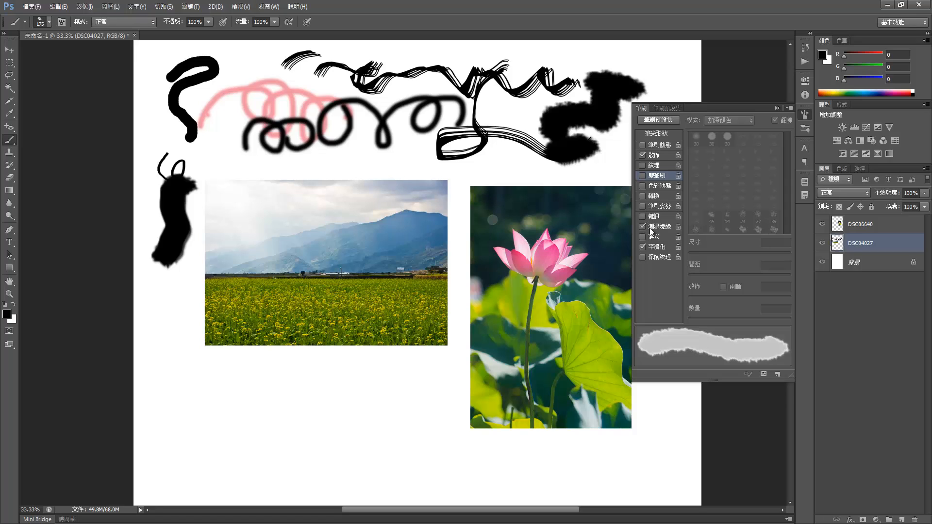
pyautogui.moveTo(539, 131)
pyautogui.mouseDown()
pyautogui.moveTo(517, 104)
pyautogui.moveTo(502, 161)
pyautogui.moveTo(478, 199)
pyautogui.moveTo(460, 272)
pyautogui.moveTo(454, 378)
pyautogui.mouseUp()
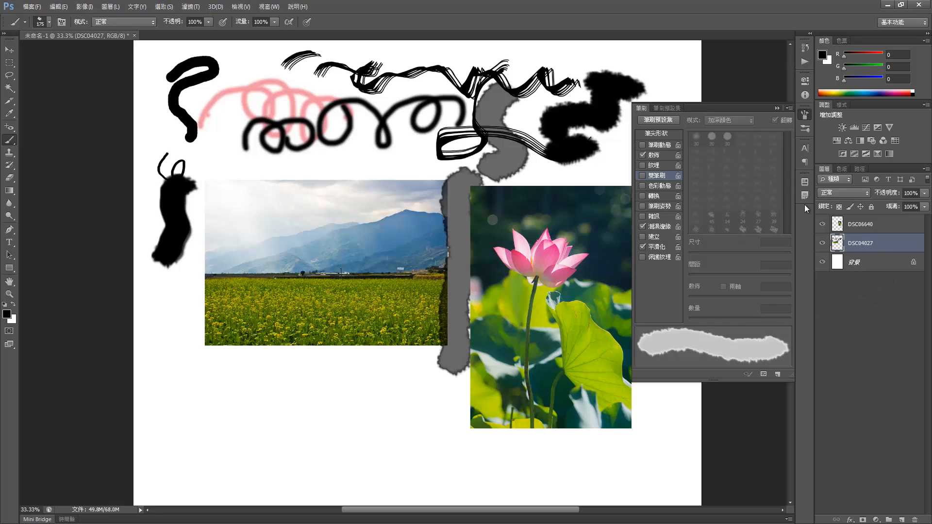
# Revert the document history to the deselection state just before the first brush stroke
pyautogui.click(803, 94)
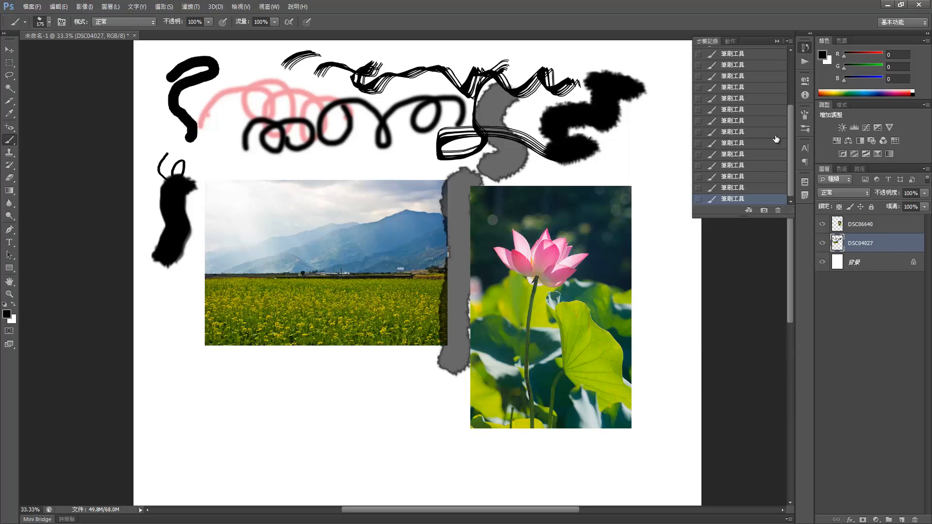
pyautogui.click(746, 88)
pyautogui.scroll(3, 745, 88)
pyautogui.click(740, 126)
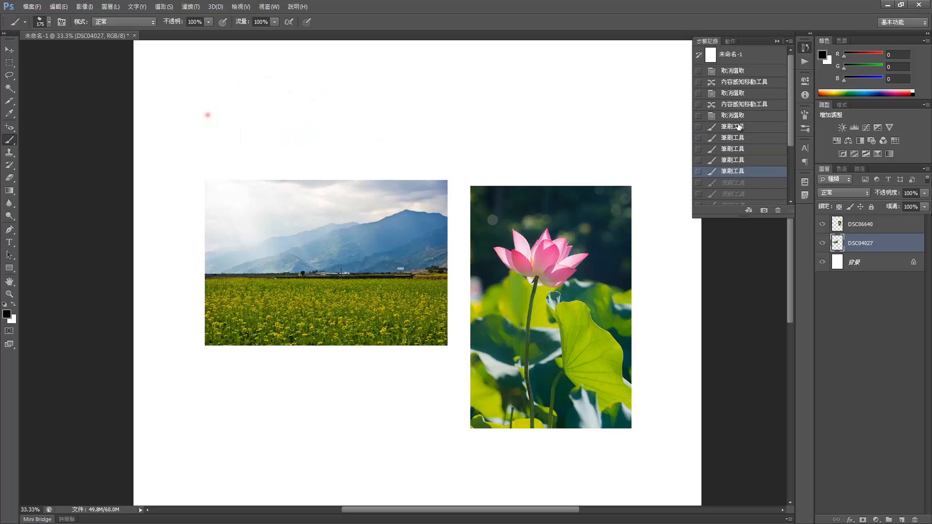
pyautogui.click(724, 117)
# Set the brush opacity to 45% and add a new layer directly above the DSC04027 layer
pyautogui.click(103, 22)
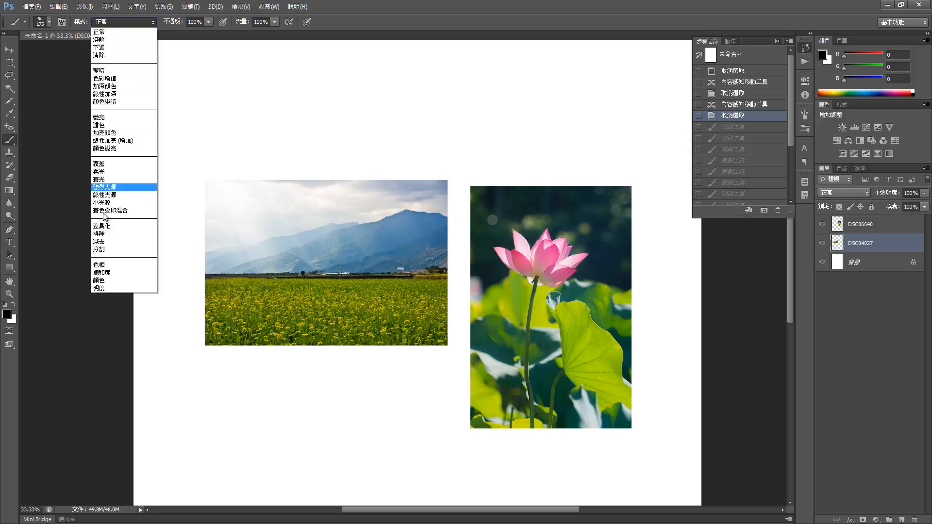
pyautogui.click(209, 21)
pyautogui.click(209, 20)
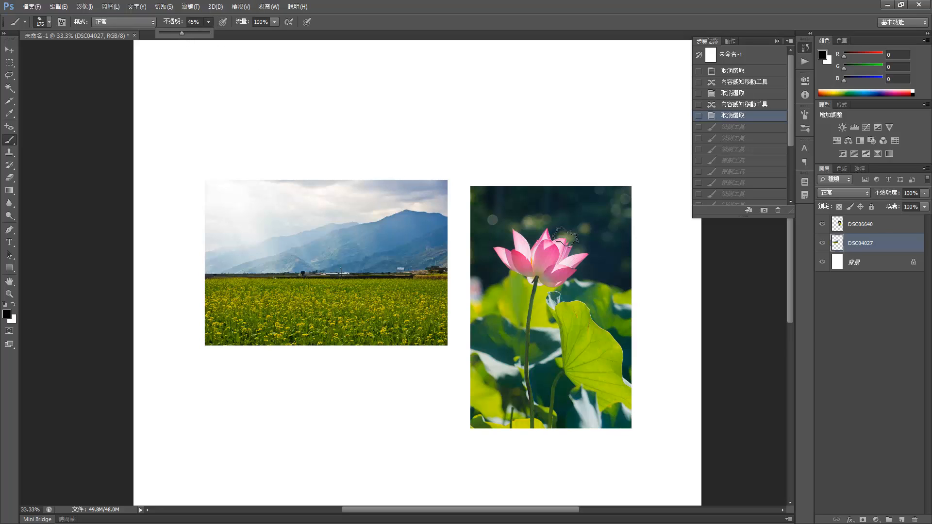
pyautogui.click(901, 520)
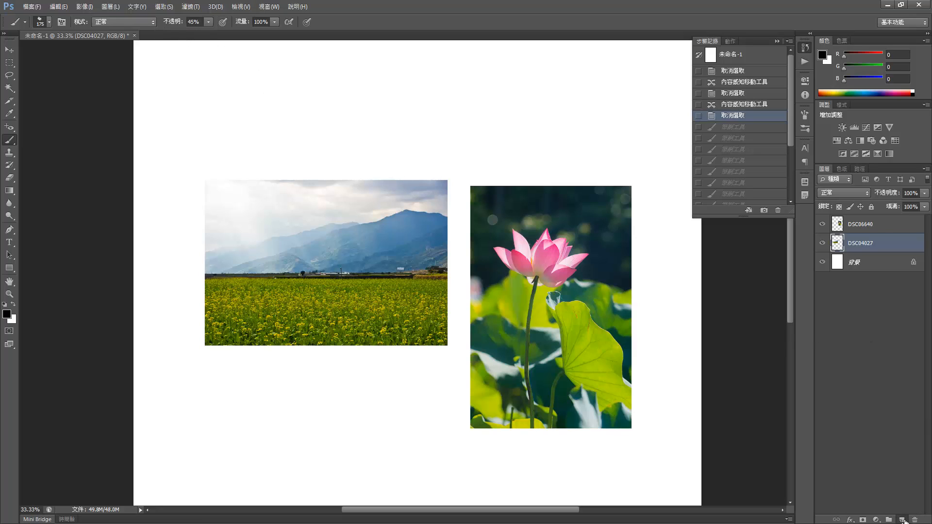
pyautogui.click(901, 520)
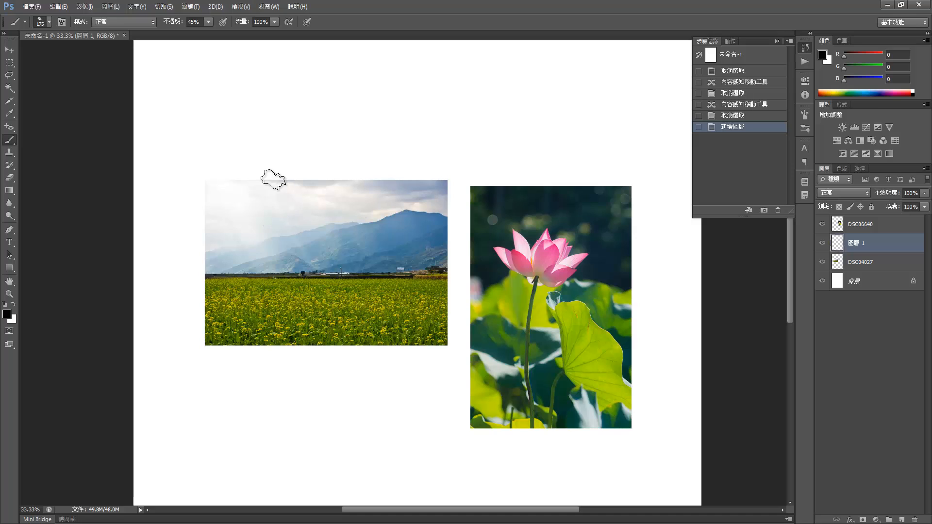
# Paint a diagonal stroke across the field photo's upper-left corner and a second one beside it at 20% opacity
pyautogui.moveTo(306, 168); pyautogui.dragTo(279, 183)
pyautogui.moveTo(247, 212); pyautogui.dragTo(181, 294)
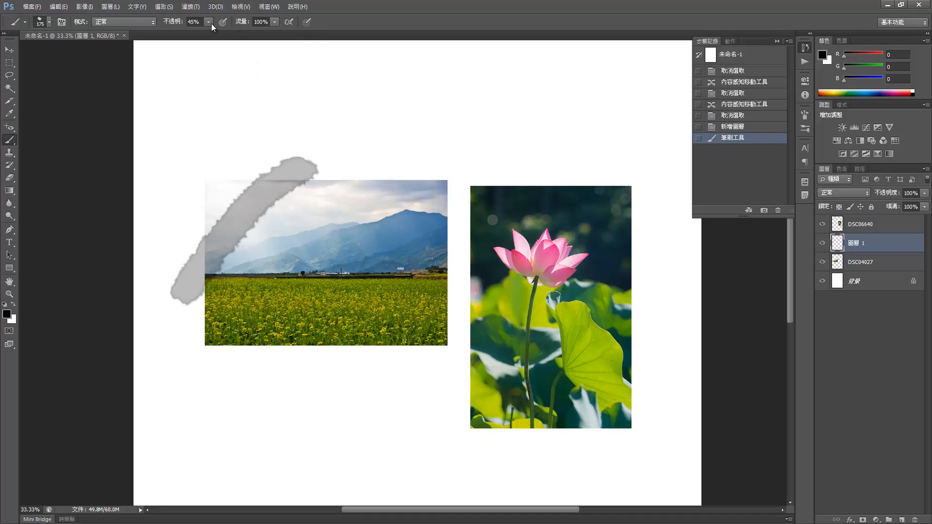
pyautogui.moveTo(208, 22); pyautogui.dragTo(193, 36)
pyautogui.moveTo(373, 166); pyautogui.dragTo(277, 298)
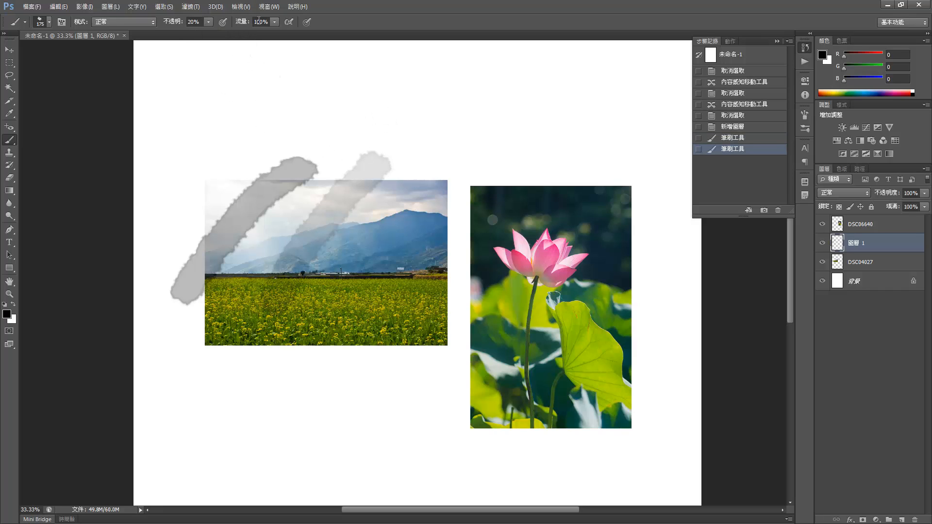
# Set the brush opacity to 100% and the flow to 63%, and paint a third diagonal stroke across the field photo
pyautogui.moveTo(211, 22); pyautogui.dragTo(301, 25)
pyautogui.click(274, 22)
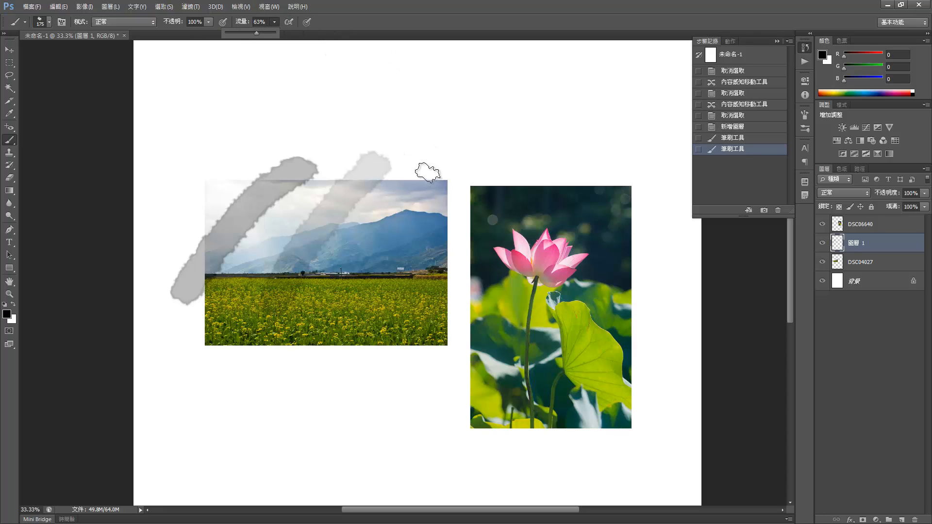
pyautogui.moveTo(427, 162); pyautogui.dragTo(370, 241)
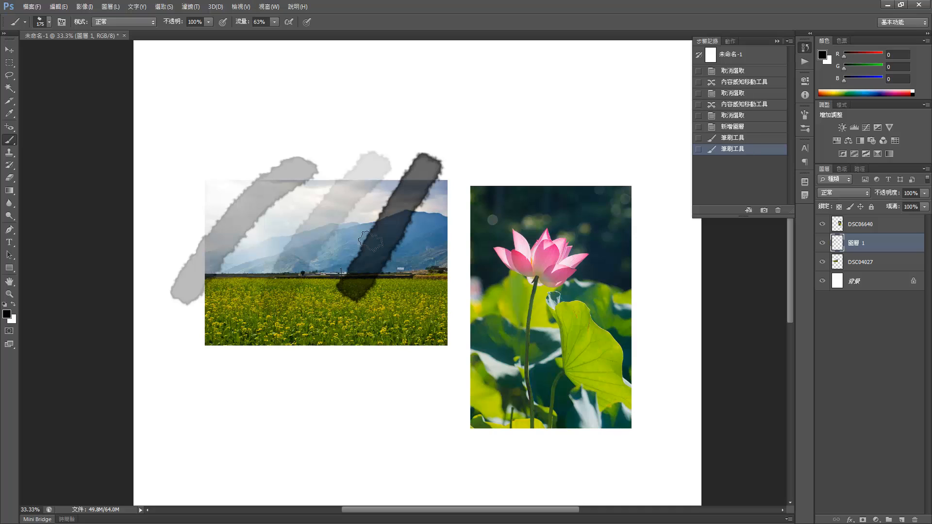
# Lower the brush flow to 32% and paint a fourth diagonal stroke over the field photo's right edge
pyautogui.click(274, 22)
pyautogui.moveTo(274, 33); pyautogui.dragTo(260, 33)
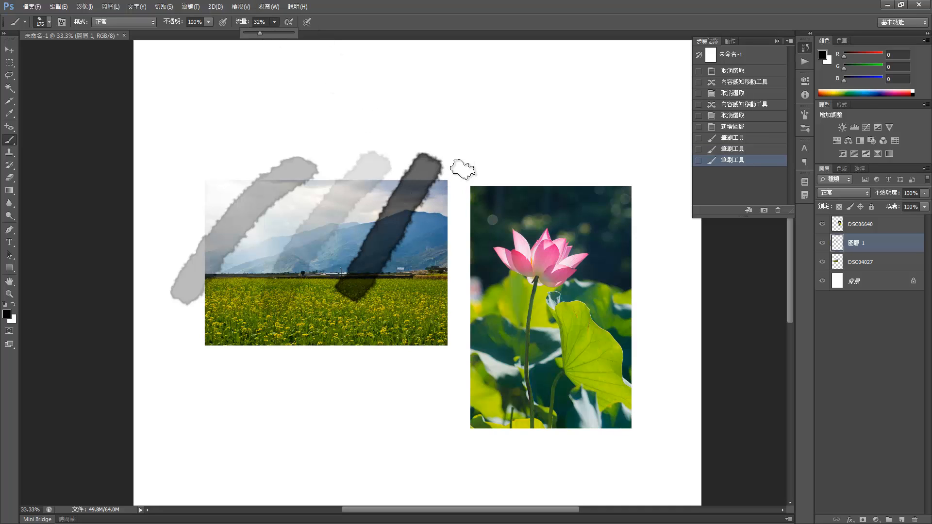
pyautogui.moveTo(463, 167); pyautogui.dragTo(410, 313)
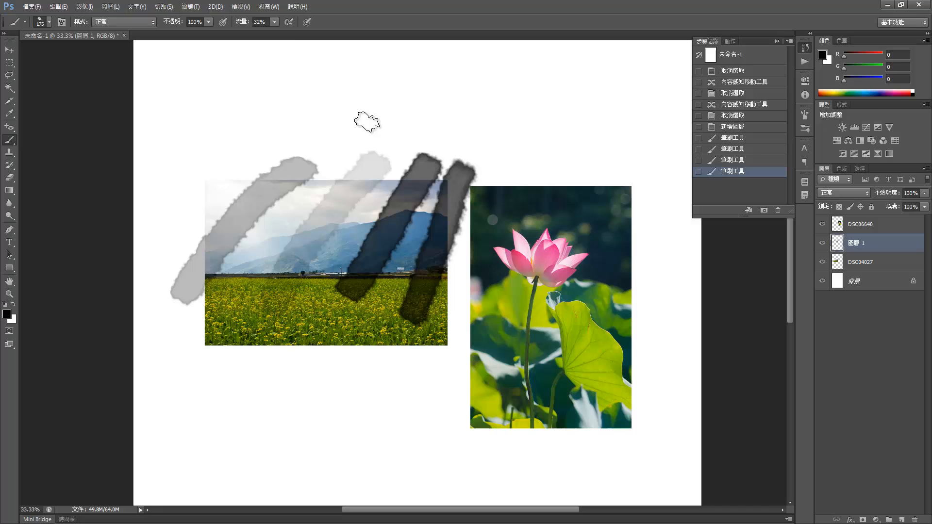
# Lower the brush flow to 11% and paint faint strokes around the field photo's bottom edge, undoing the first one
pyautogui.click(274, 22)
pyautogui.moveTo(273, 32); pyautogui.dragTo(264, 33)
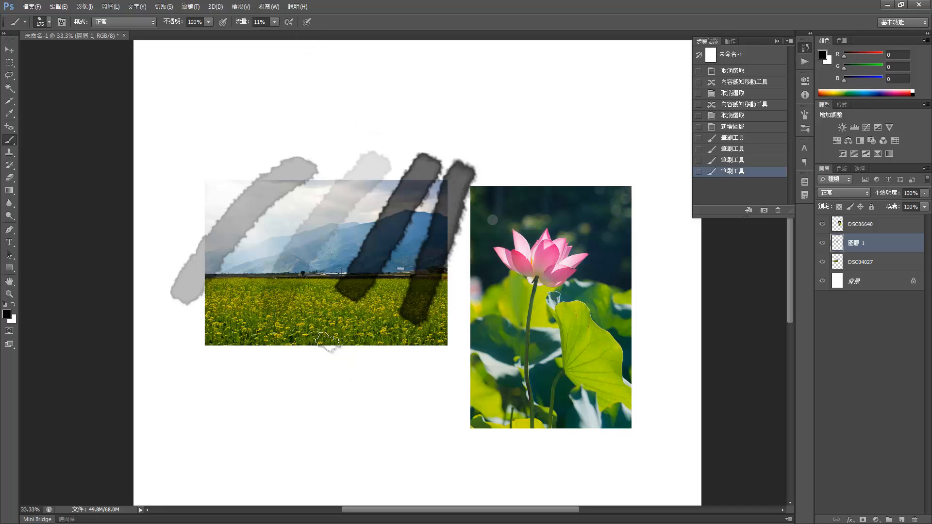
pyautogui.moveTo(323, 345)
pyautogui.mouseDown()
pyautogui.moveTo(449, 339)
pyautogui.moveTo(311, 351)
pyautogui.moveTo(339, 384)
pyautogui.mouseUp()
pyautogui.hotkey('ctrl', 'z')
pyautogui.moveTo(310, 349); pyautogui.dragTo(467, 334)
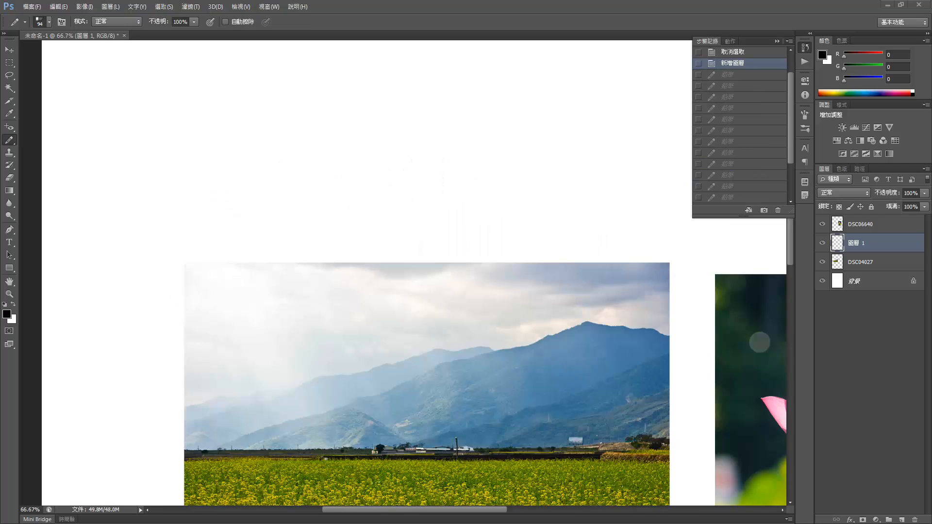
# Using the Pencil tool with a 94 px round tip, draw a thick wavy line above the field photo and a short vertical stroke crossing it
pyautogui.click(8, 141)
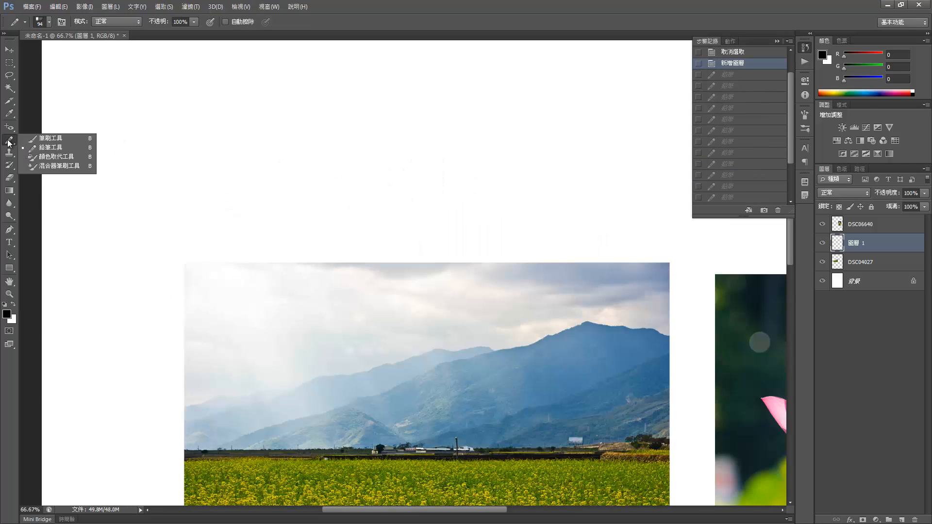
pyautogui.click(30, 147)
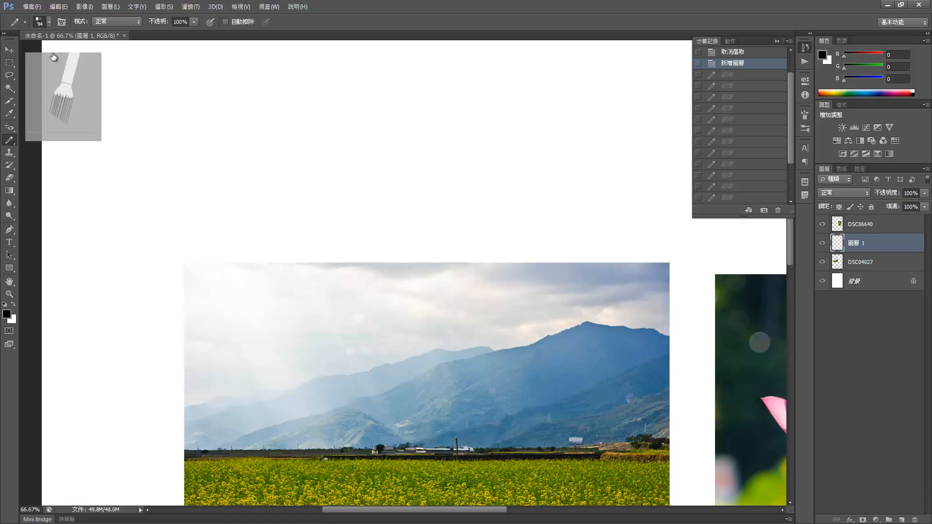
pyautogui.click(50, 22)
pyautogui.click(42, 24)
pyautogui.click(44, 27)
pyautogui.click(109, 94)
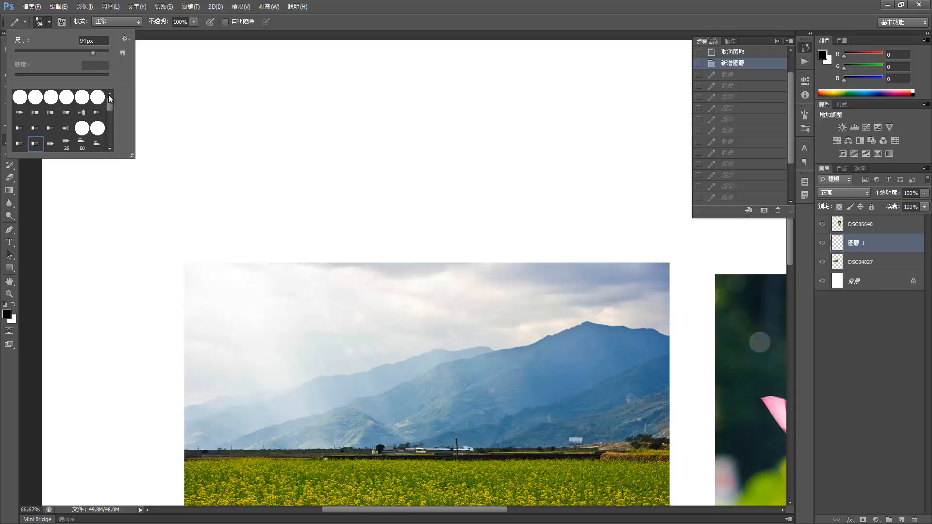
pyautogui.click(20, 97)
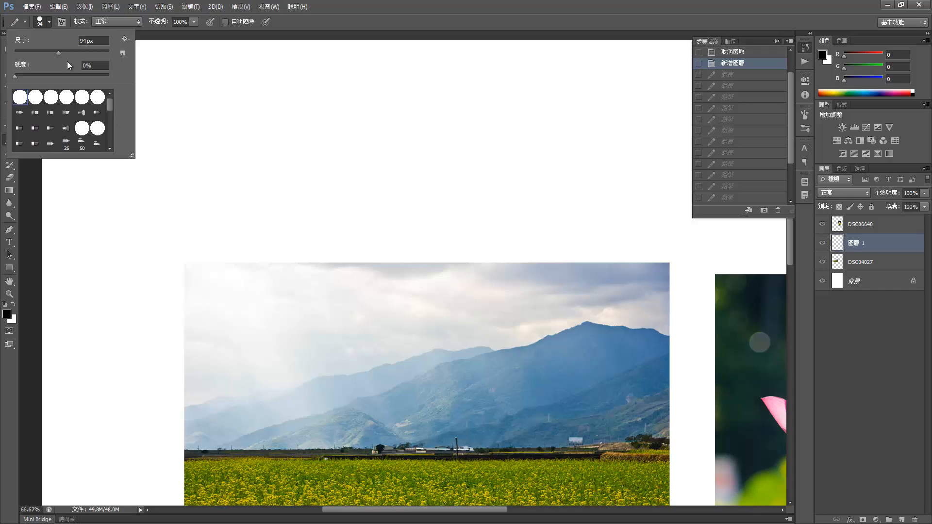
pyautogui.click(333, 15)
pyautogui.moveTo(228, 136)
pyautogui.mouseDown()
pyautogui.moveTo(254, 89)
pyautogui.moveTo(509, 144)
pyautogui.mouseUp()
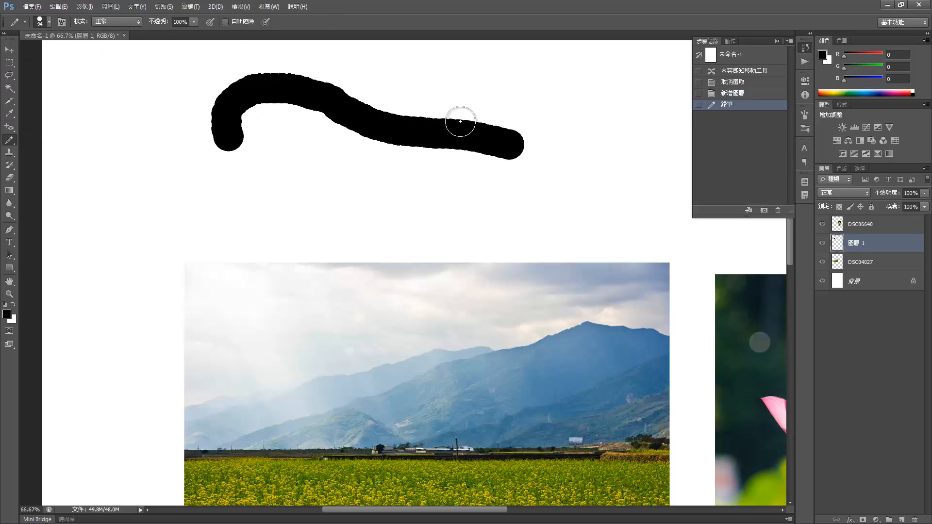
pyautogui.moveTo(443, 95); pyautogui.dragTo(433, 192)
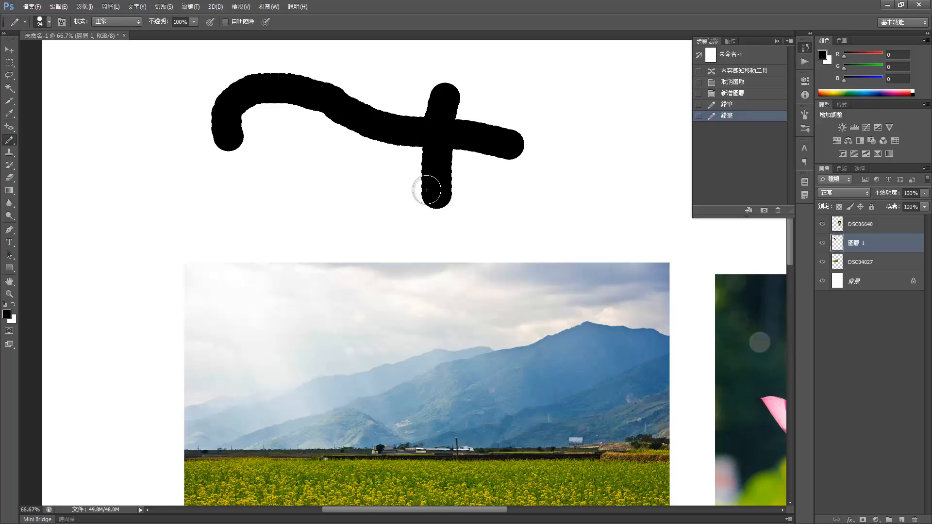
# Reduce the pencil size to 6 px and draw three thin slanted lines and one wavy horizontal line beside the thick stroke
pyautogui.press('[')
pyautogui.press('[')
pyautogui.press('[')
pyautogui.press('[')
pyautogui.press('[')
pyautogui.press('[')
pyautogui.press('[')
pyautogui.press('[')
pyautogui.press('[')
pyautogui.press('[')
pyautogui.moveTo(101, 196); pyautogui.dragTo(135, 116)
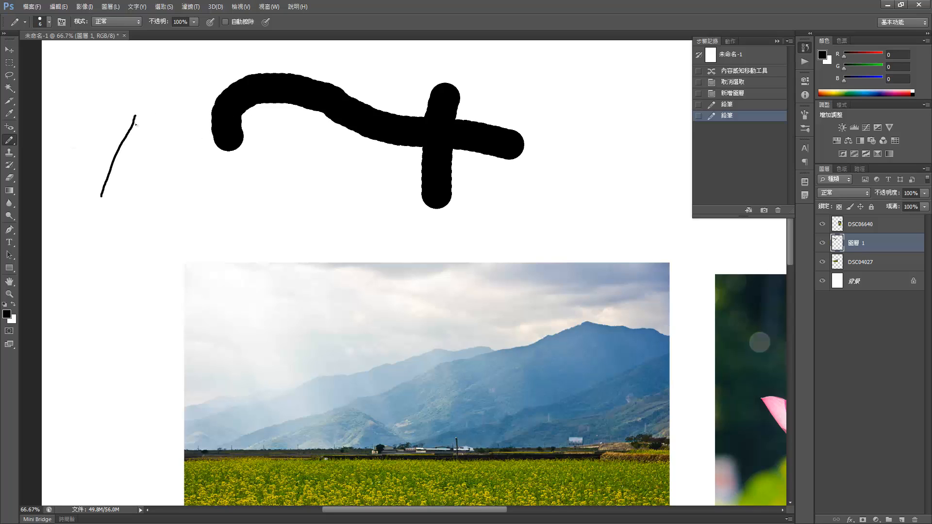
pyautogui.moveTo(127, 189); pyautogui.dragTo(168, 101)
pyautogui.moveTo(160, 166); pyautogui.dragTo(199, 87)
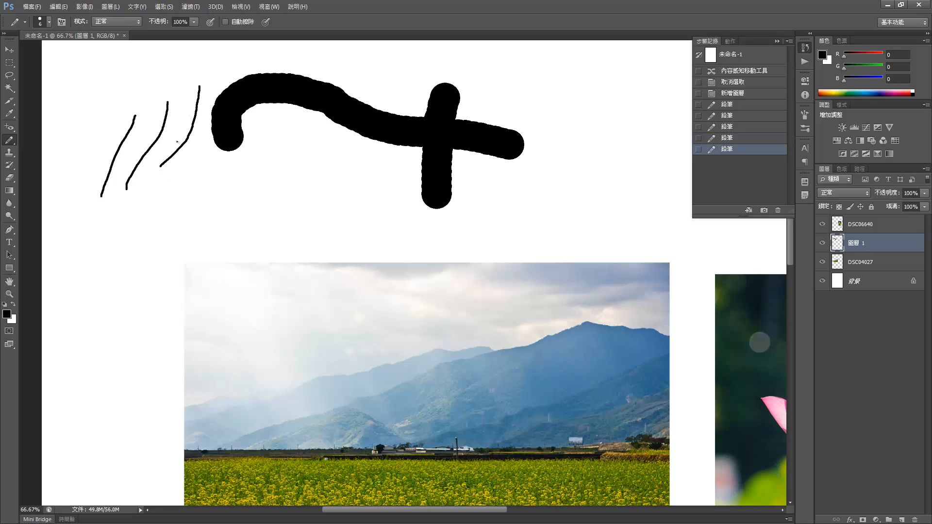
pyautogui.moveTo(174, 178); pyautogui.dragTo(295, 178)
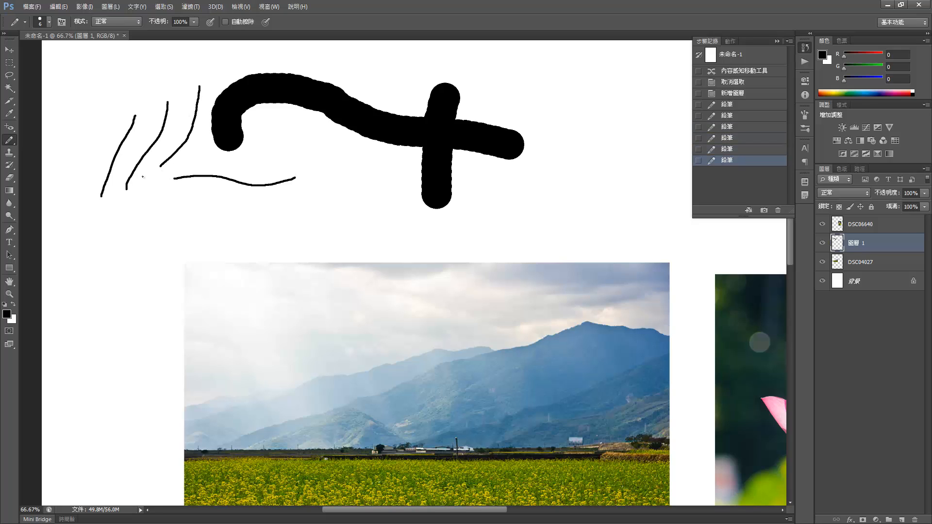
# Switch to the Color Replacement tool and set its mode to Hue (色相)
pyautogui.rightClick(14, 141)
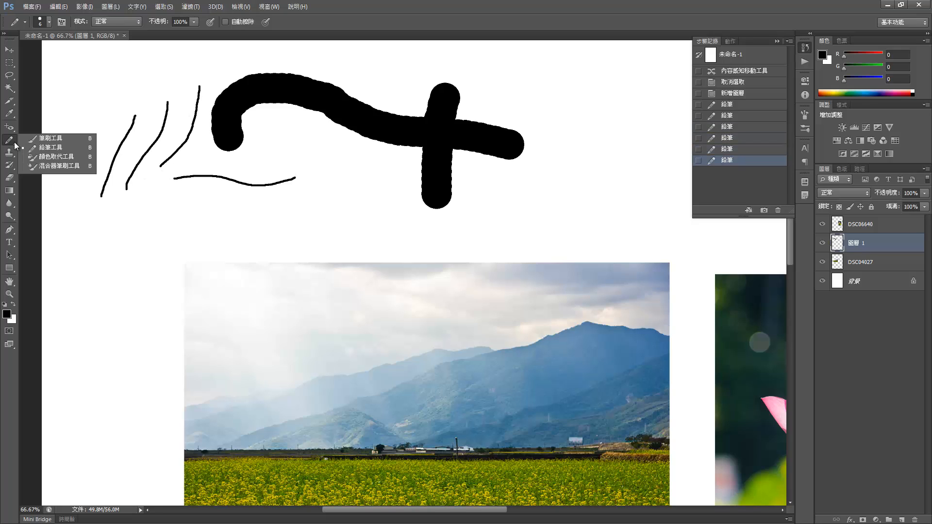
pyautogui.click(44, 157)
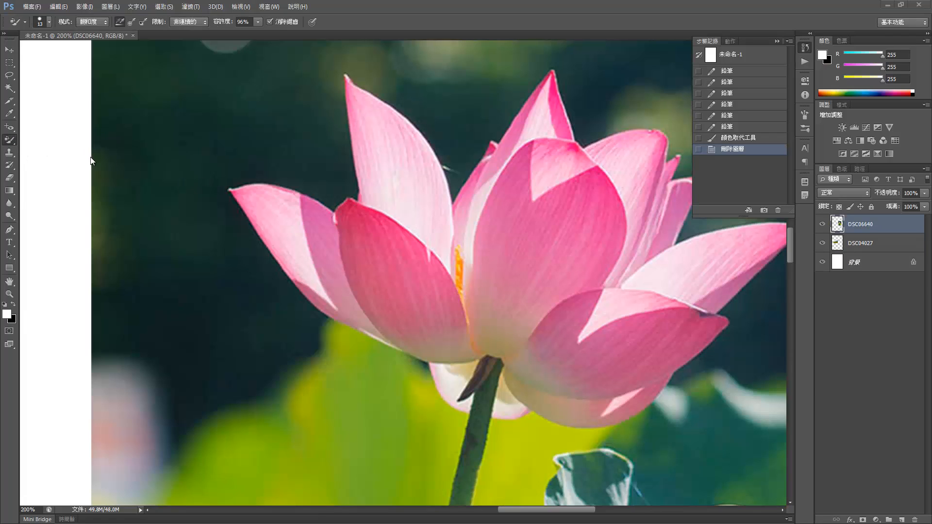
pyautogui.click(97, 23)
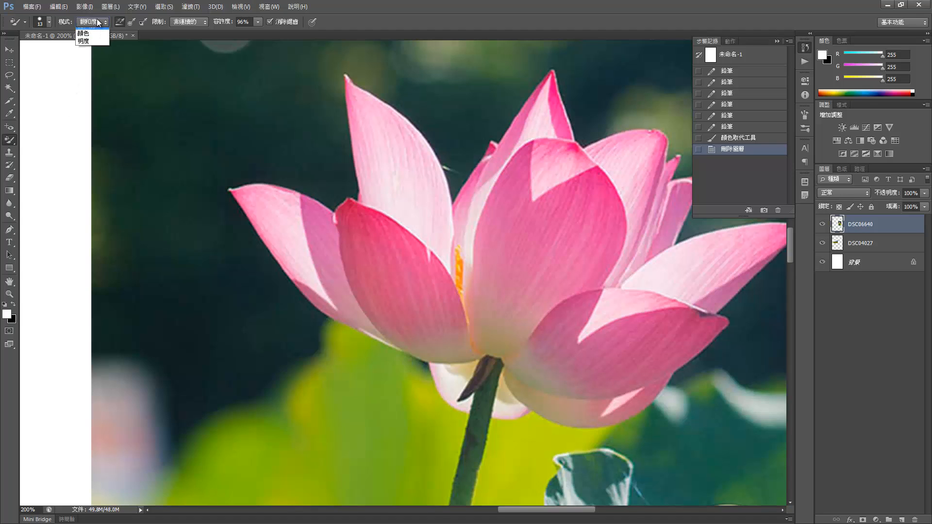
pyautogui.click(95, 33)
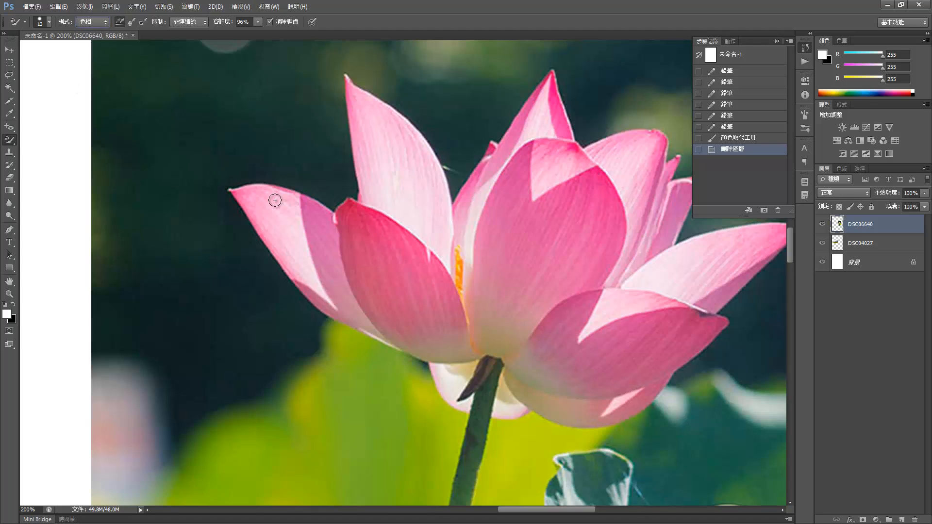
pyautogui.rightClick(10, 141)
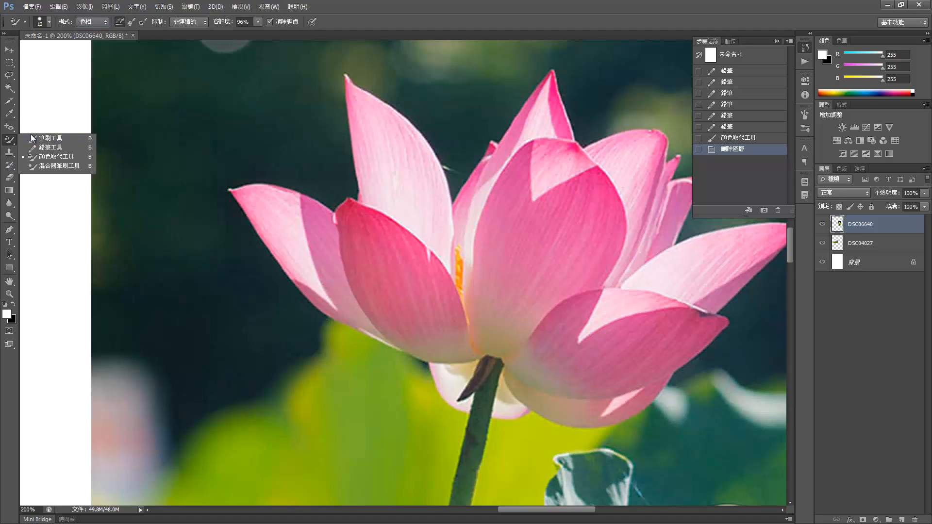
pyautogui.click(12, 141)
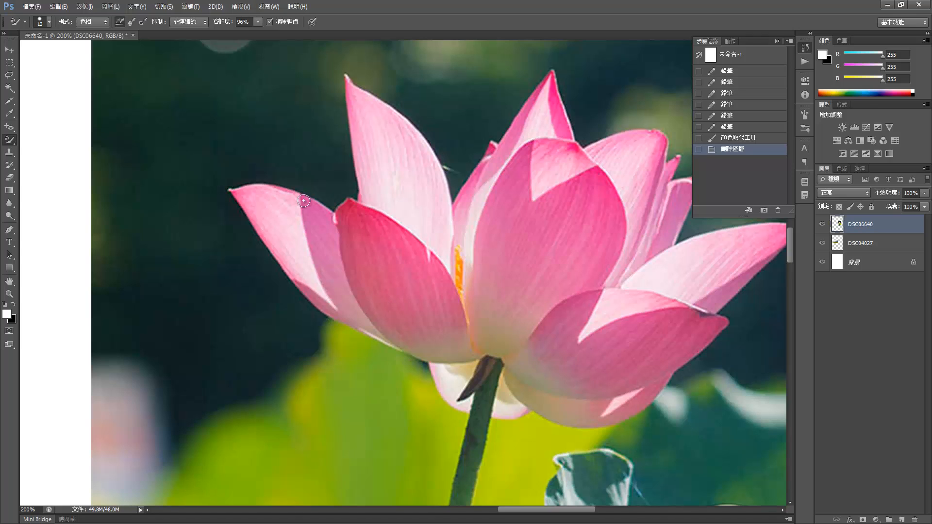
pyautogui.click(90, 22)
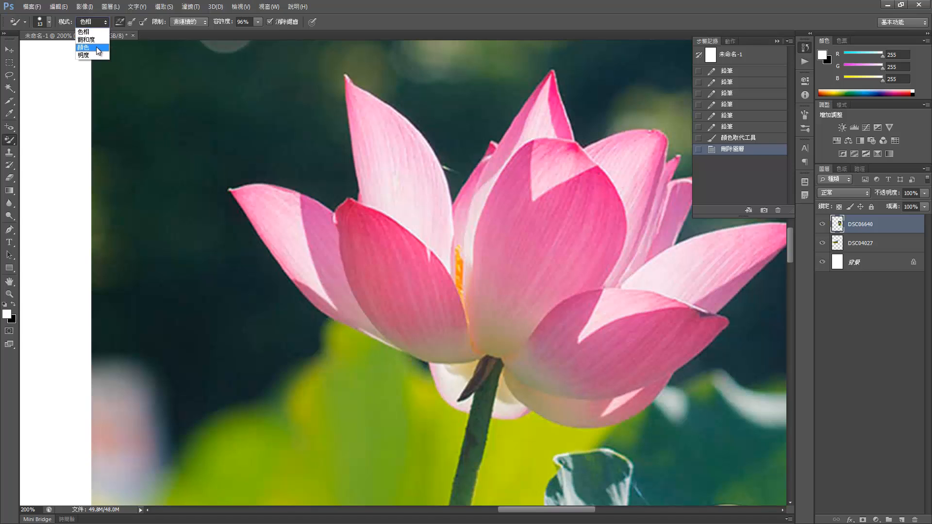
pyautogui.click(84, 32)
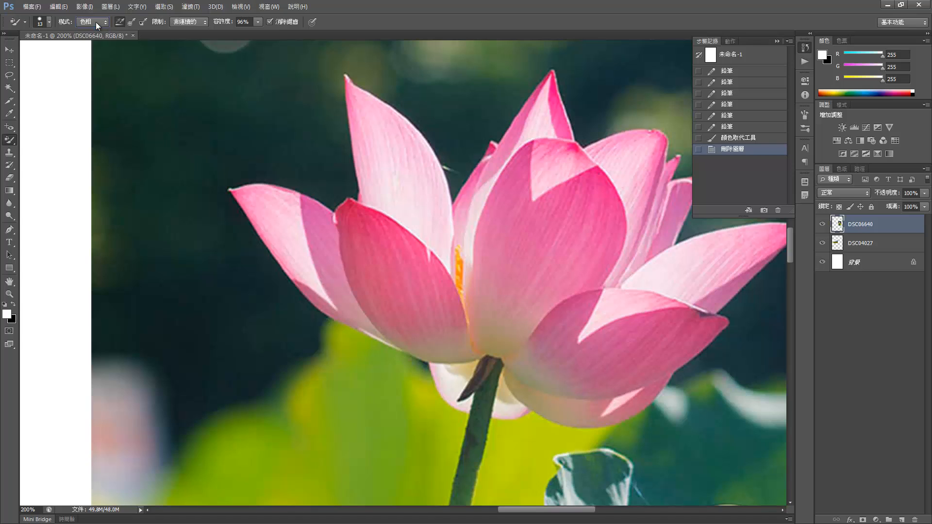
# Sample the dark green leaf (R 23, G 90, B 73) as foreground color and recolor parts of the lotus's two leftmost petals
pyautogui.click(6, 314)
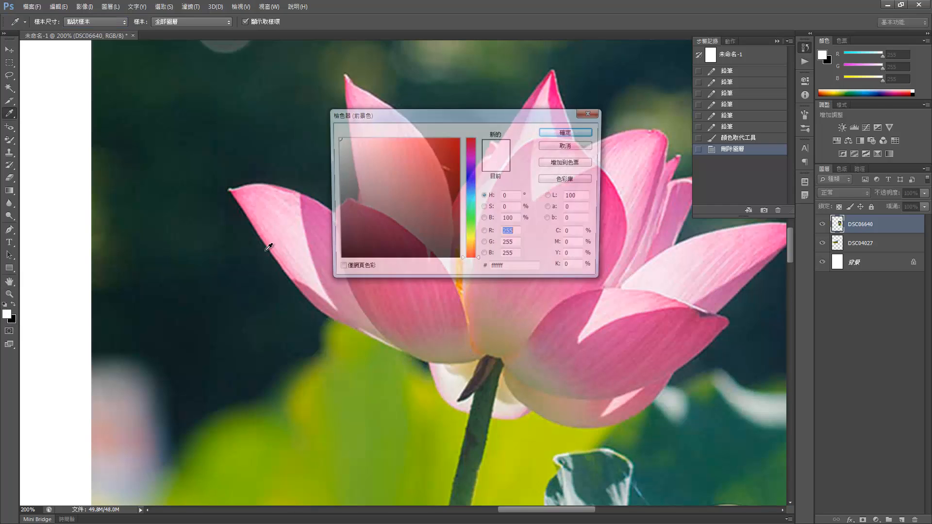
pyautogui.click(707, 449)
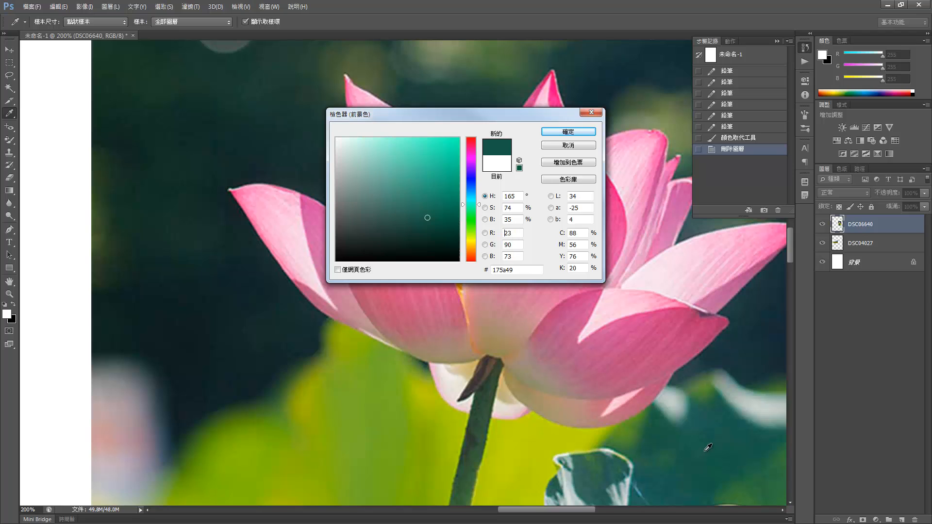
pyautogui.click(567, 132)
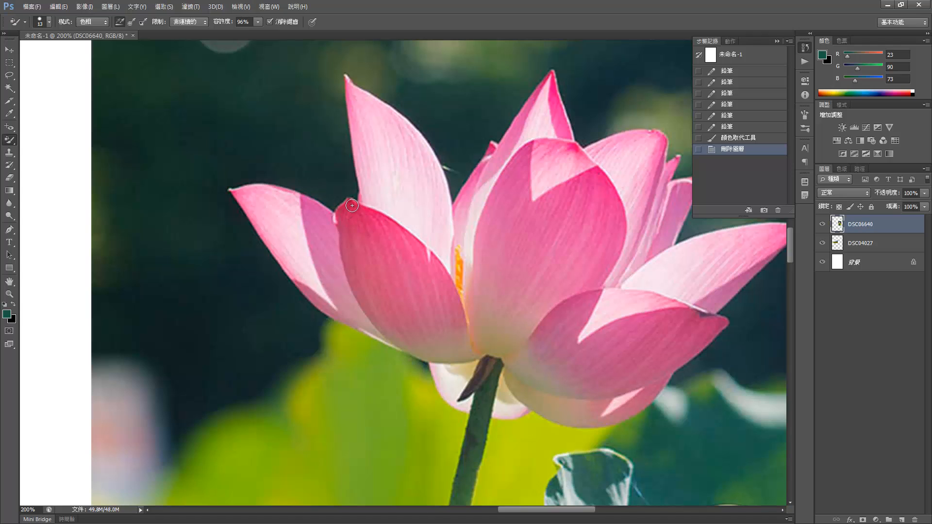
pyautogui.moveTo(352, 205)
pyautogui.mouseDown()
pyautogui.moveTo(346, 227)
pyautogui.moveTo(370, 297)
pyautogui.mouseUp()
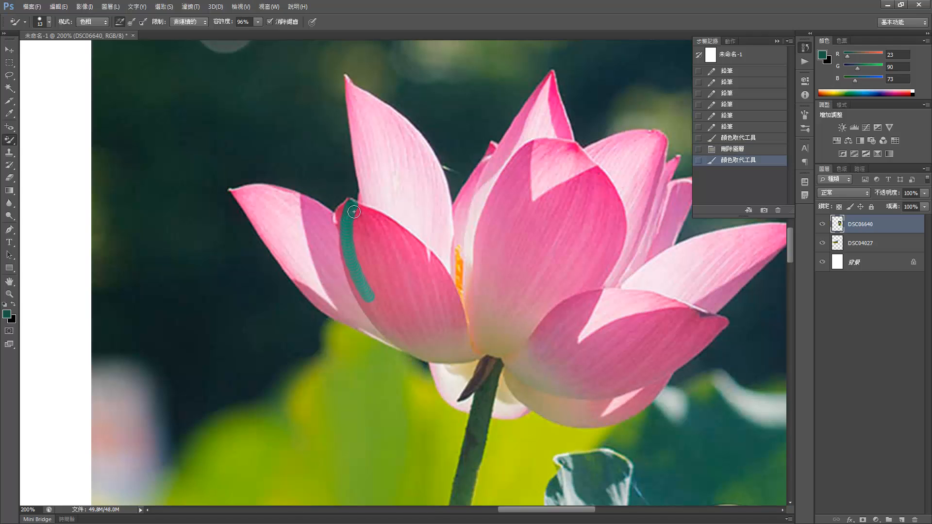
pyautogui.moveTo(302, 206)
pyautogui.mouseDown()
pyautogui.moveTo(330, 289)
pyautogui.moveTo(290, 201)
pyautogui.moveTo(288, 215)
pyautogui.moveTo(332, 315)
pyautogui.moveTo(269, 197)
pyautogui.moveTo(305, 283)
pyautogui.moveTo(249, 188)
pyautogui.mouseUp()
# Set the Color Replacement mode to Saturation (飽和度) and paint along the upper right edge of the front-left petal
pyautogui.click(96, 22)
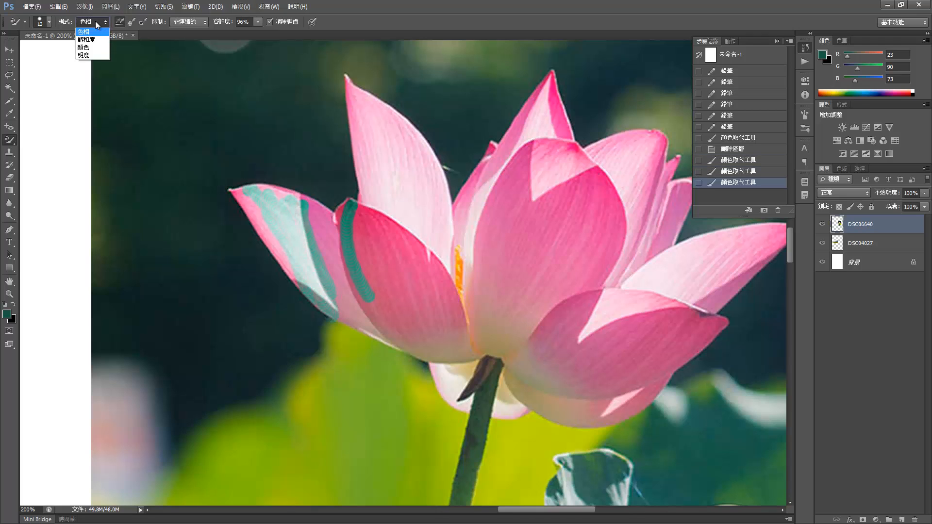
pyautogui.click(95, 39)
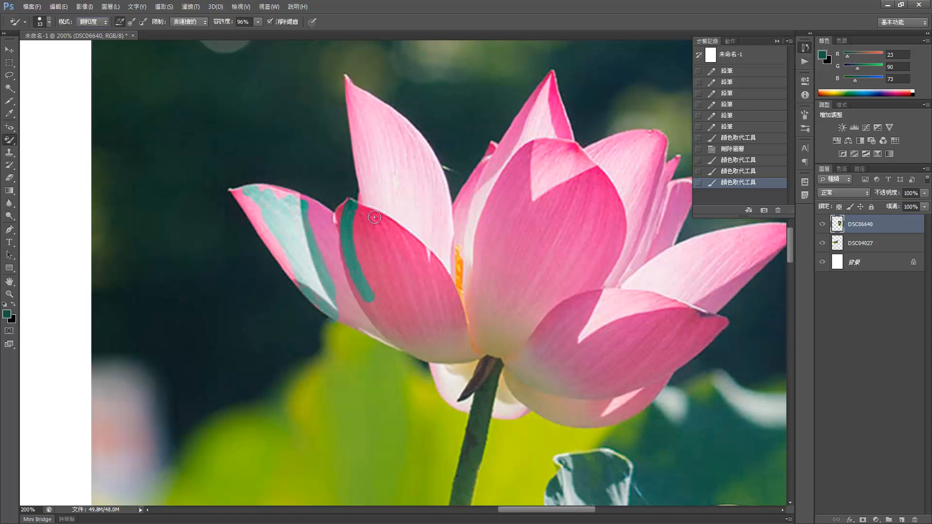
pyautogui.moveTo(374, 217)
pyautogui.mouseDown()
pyautogui.moveTo(404, 248)
pyautogui.moveTo(380, 204)
pyautogui.moveTo(437, 270)
pyautogui.moveTo(469, 338)
pyautogui.moveTo(419, 255)
pyautogui.moveTo(382, 227)
pyautogui.moveTo(455, 339)
pyautogui.moveTo(442, 274)
pyautogui.mouseUp()
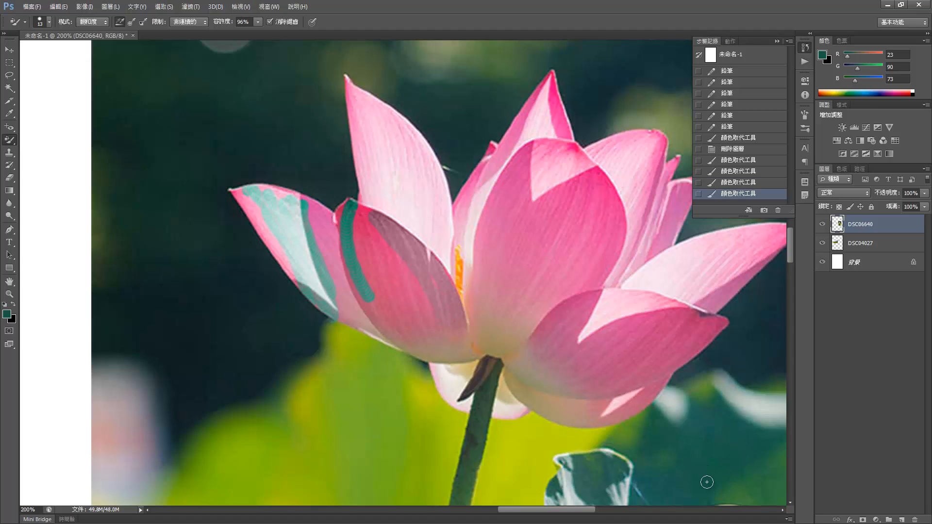
# Set the Color Replacement mode to Color (顏色) and paint over the right edge of the large central petal
pyautogui.click(92, 22)
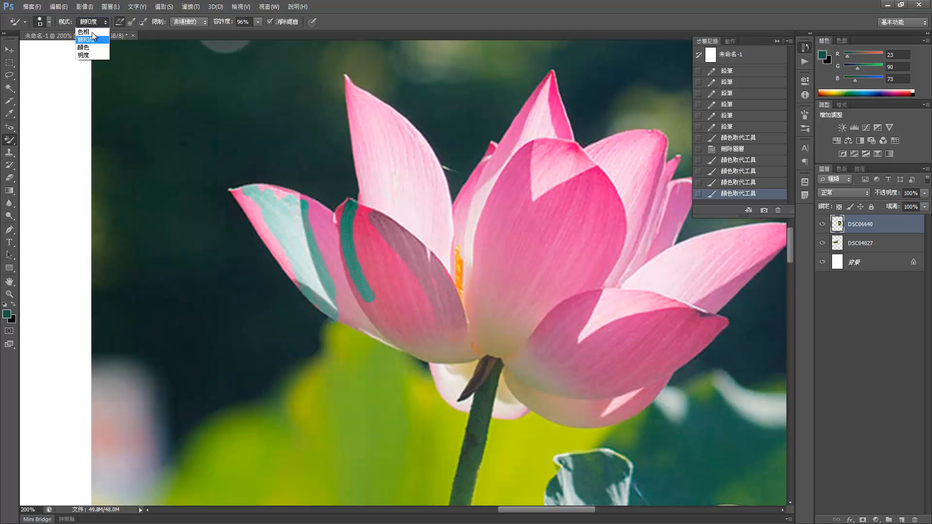
pyautogui.click(90, 49)
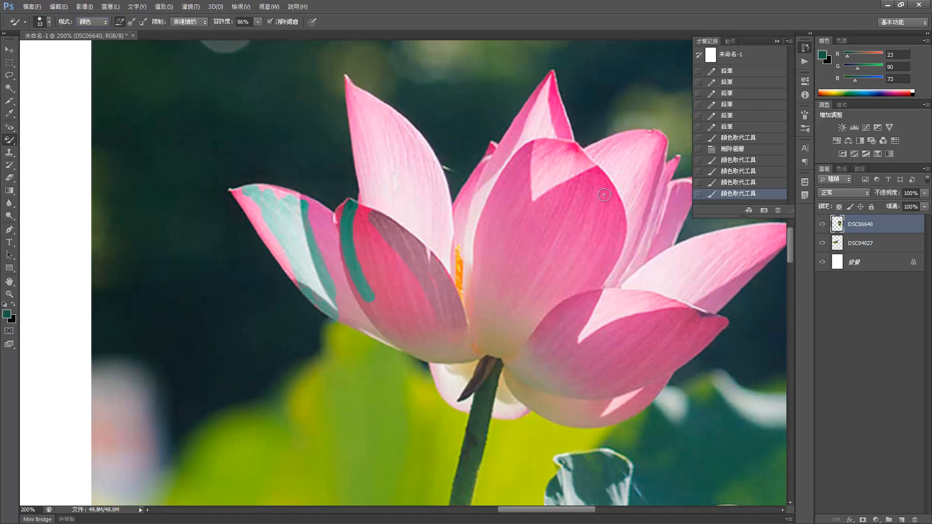
pyautogui.moveTo(604, 190)
pyautogui.mouseDown()
pyautogui.moveTo(616, 241)
pyautogui.moveTo(591, 279)
pyautogui.moveTo(610, 185)
pyautogui.moveTo(596, 173)
pyautogui.moveTo(604, 271)
pyautogui.moveTo(588, 287)
pyautogui.moveTo(590, 185)
pyautogui.moveTo(600, 252)
pyautogui.moveTo(610, 219)
pyautogui.moveTo(598, 268)
pyautogui.moveTo(611, 235)
pyautogui.moveTo(599, 189)
pyautogui.moveTo(614, 199)
pyautogui.moveTo(622, 244)
pyautogui.moveTo(606, 274)
pyautogui.mouseUp()
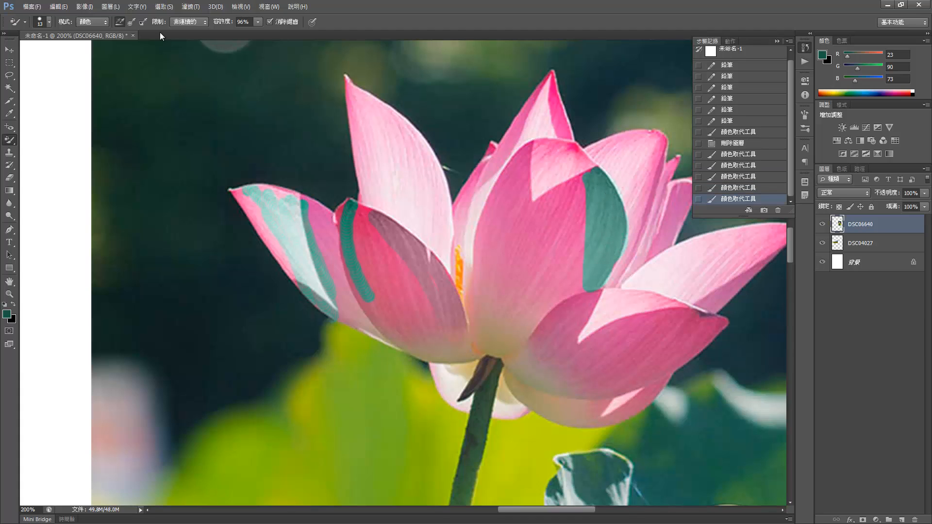
# Set the Color Replacement mode to Luminosity (明度) and paint a vertical band beside the green area on the central petal
pyautogui.click(102, 22)
pyautogui.click(87, 59)
pyautogui.moveTo(576, 178)
pyautogui.mouseDown()
pyautogui.moveTo(580, 292)
pyautogui.moveTo(571, 168)
pyautogui.moveTo(576, 290)
pyautogui.moveTo(568, 180)
pyautogui.moveTo(565, 287)
pyautogui.moveTo(564, 217)
pyautogui.moveTo(540, 216)
pyautogui.mouseUp()
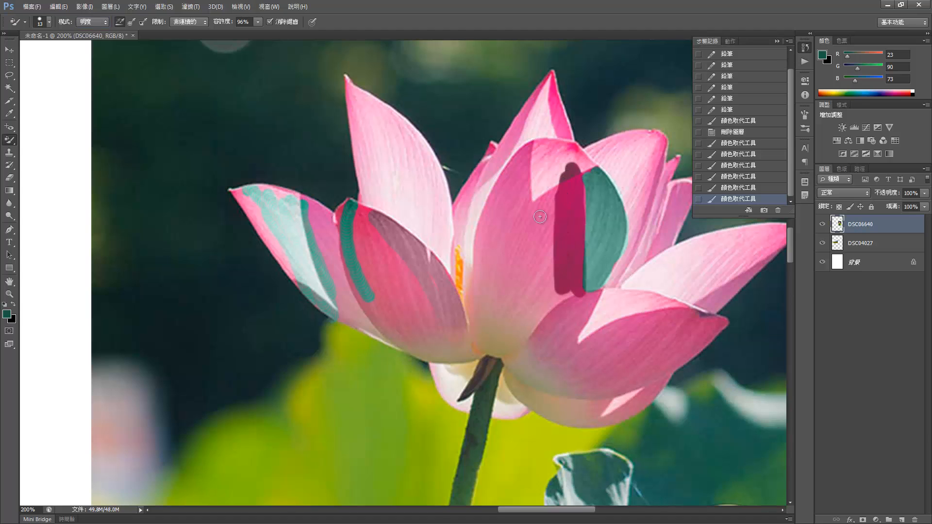
# Set the mode back to Hue (色相) with 53% tolerance and paint a short patch on the central petal's upper left
pyautogui.click(90, 22)
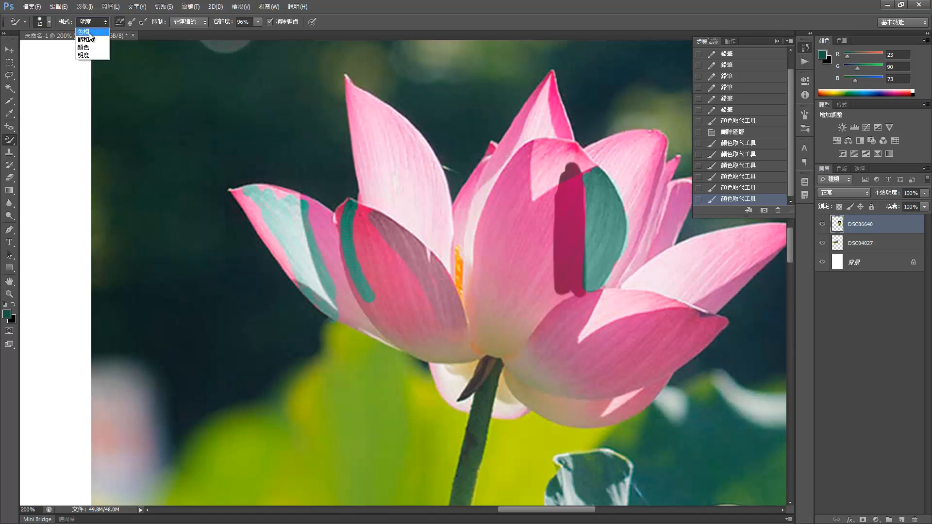
pyautogui.click(90, 26)
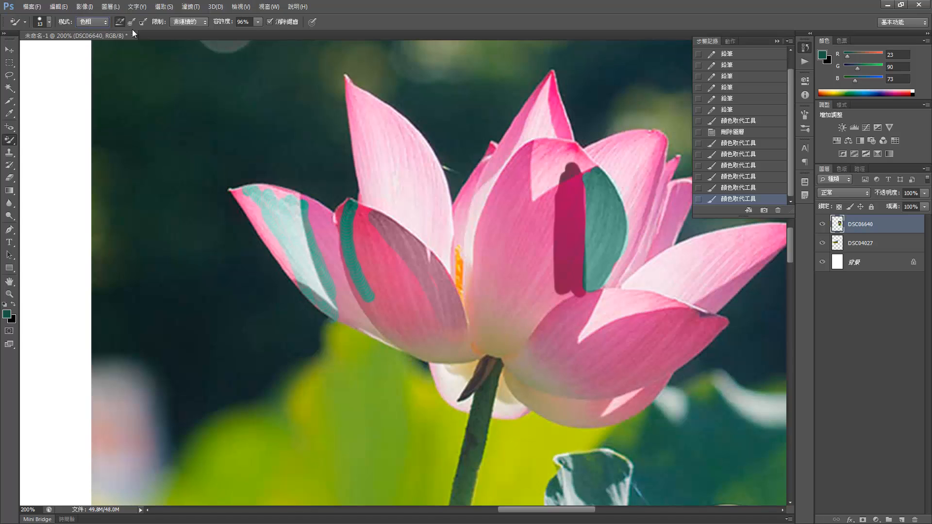
pyautogui.click(185, 21)
pyautogui.click(185, 22)
pyautogui.click(238, 33)
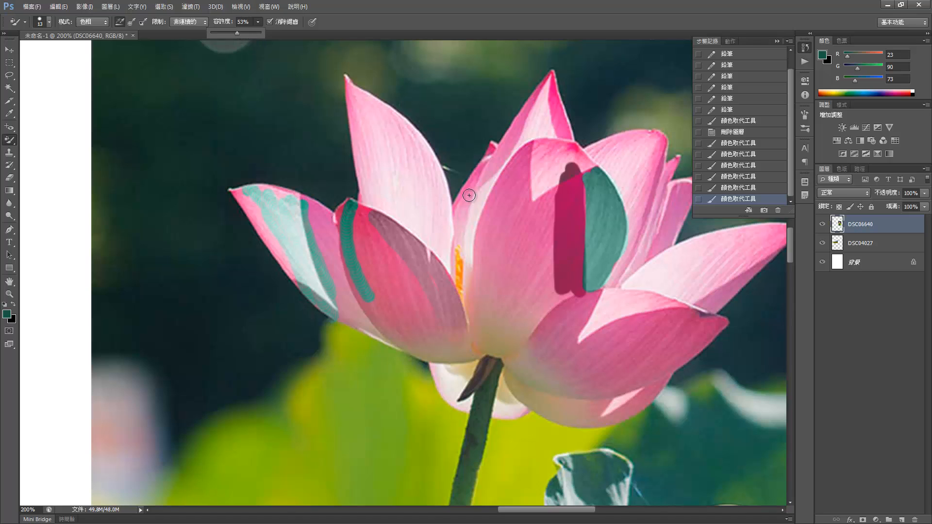
pyautogui.moveTo(528, 157)
pyautogui.mouseDown()
pyautogui.moveTo(519, 234)
pyautogui.moveTo(513, 216)
pyautogui.mouseUp()
# Set the mode to Color (顏色) and paint another short patch below the previous one on the central petal
pyautogui.click(106, 22)
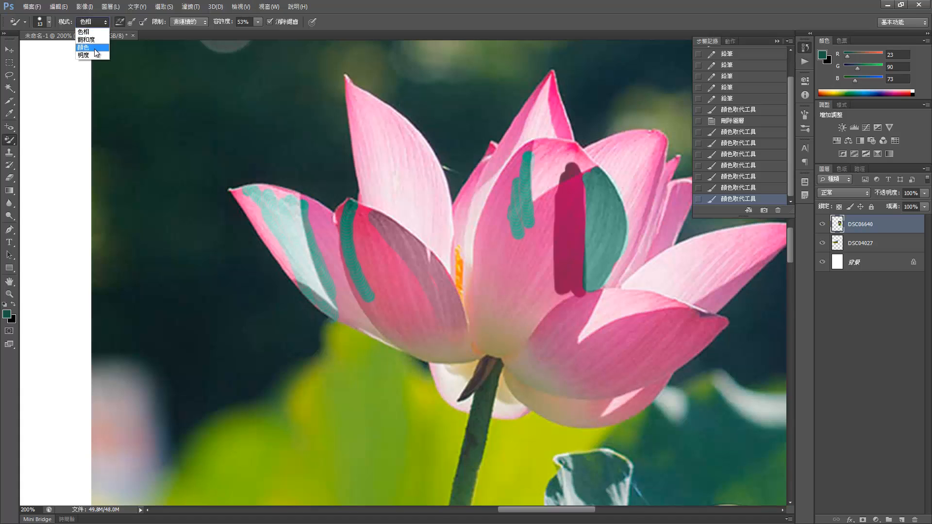
pyautogui.click(87, 47)
pyautogui.moveTo(530, 242)
pyautogui.mouseDown()
pyautogui.moveTo(527, 283)
pyautogui.moveTo(509, 274)
pyautogui.mouseUp()
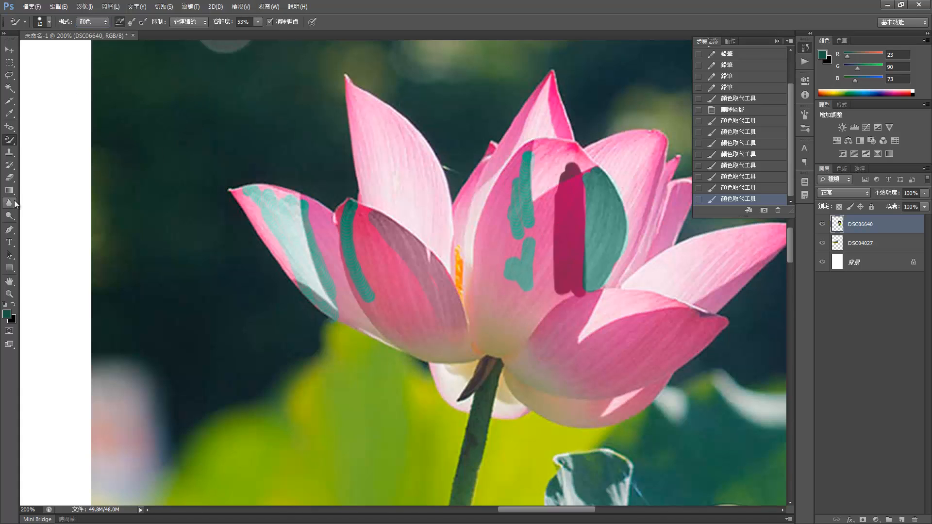
# Switch to the Mixer Brush tool and apply the Dry (乾性) blending preset
pyautogui.rightClick(11, 138)
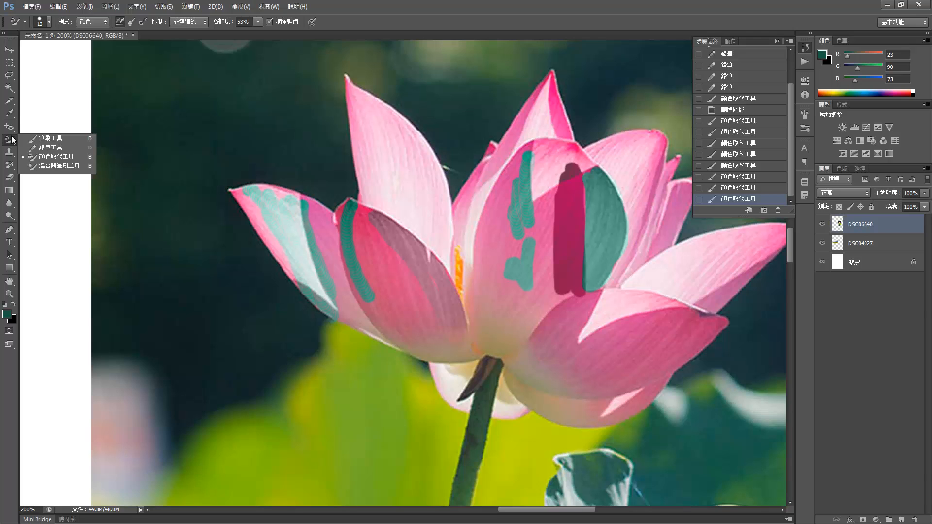
pyautogui.click(42, 167)
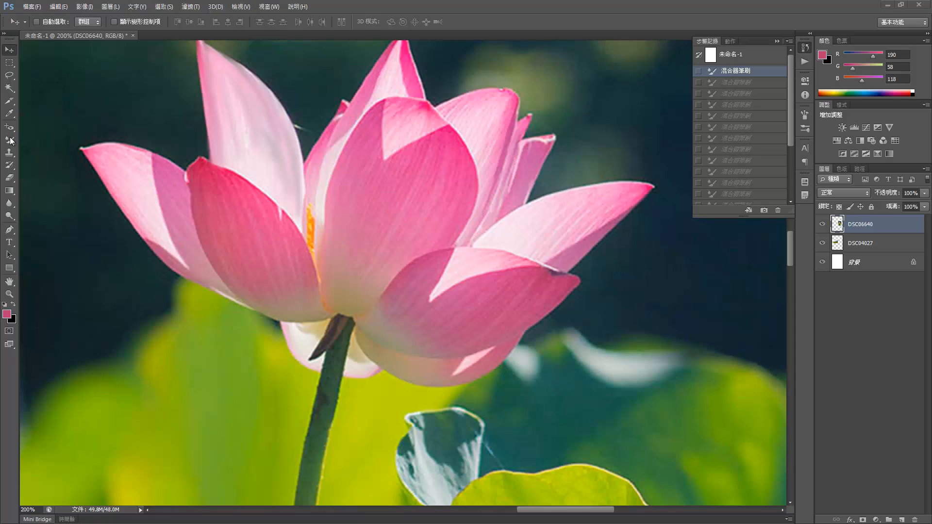
pyautogui.click(12, 141)
pyautogui.rightClick(12, 141)
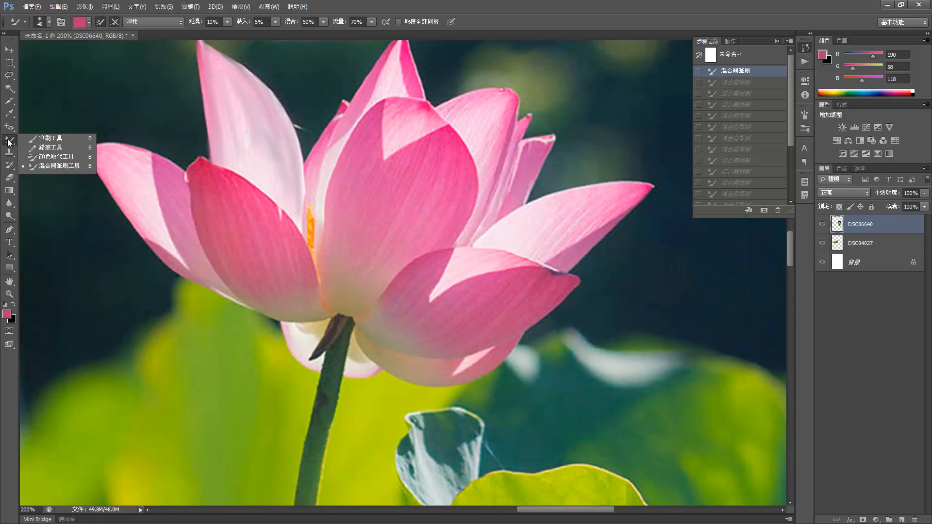
pyautogui.click(46, 168)
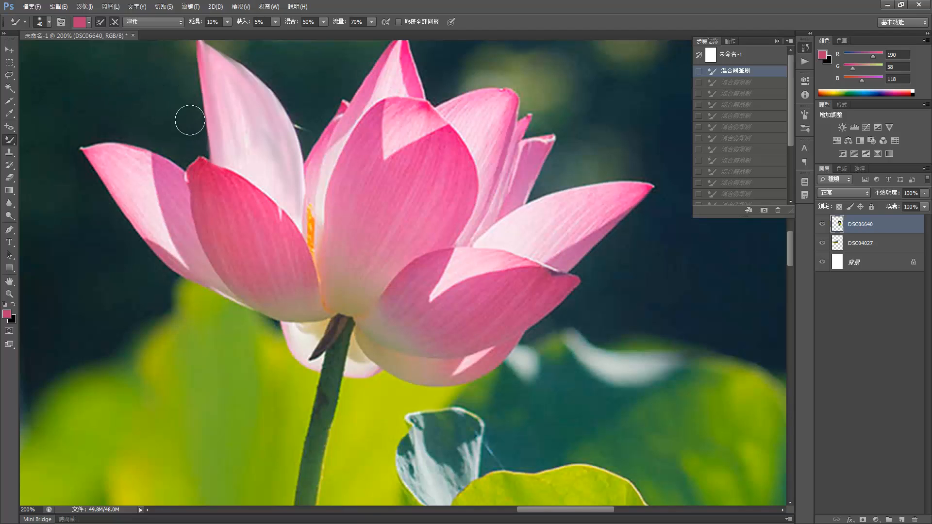
pyautogui.scroll(1, 188, 121)
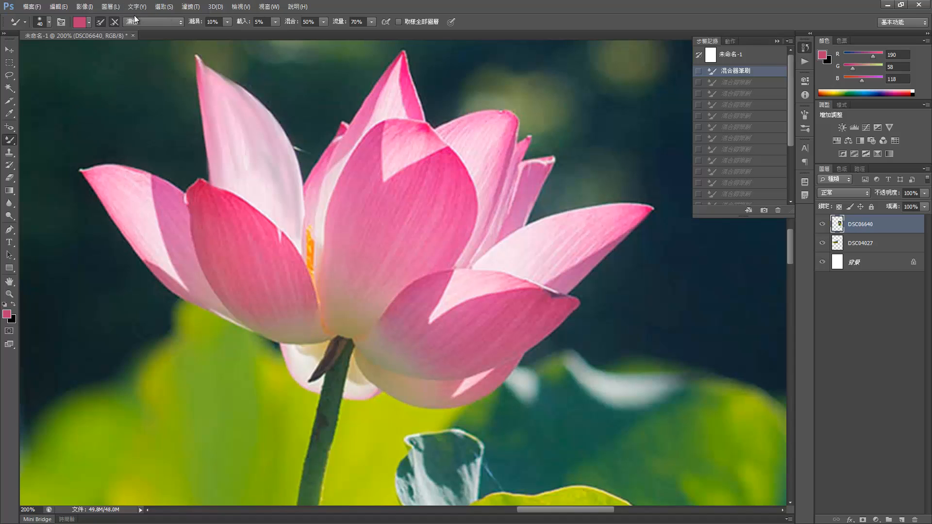
pyautogui.click(146, 22)
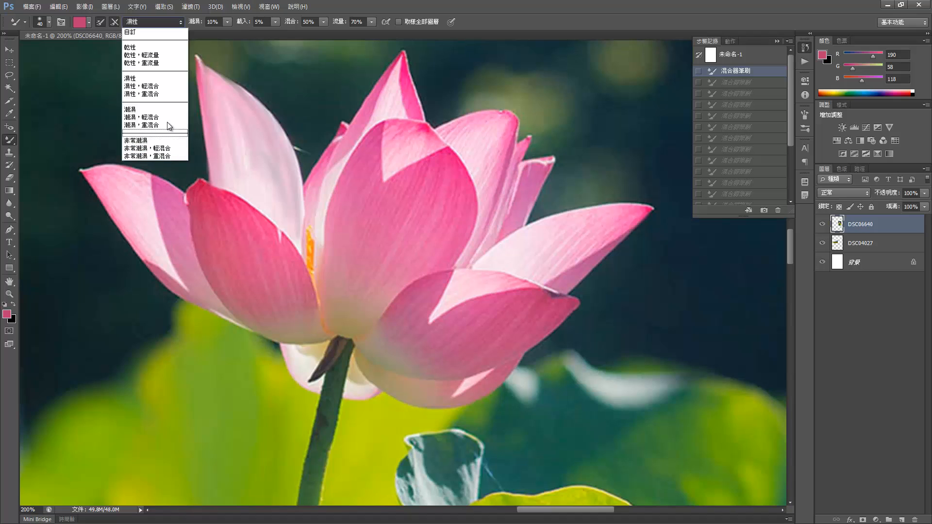
pyautogui.click(148, 47)
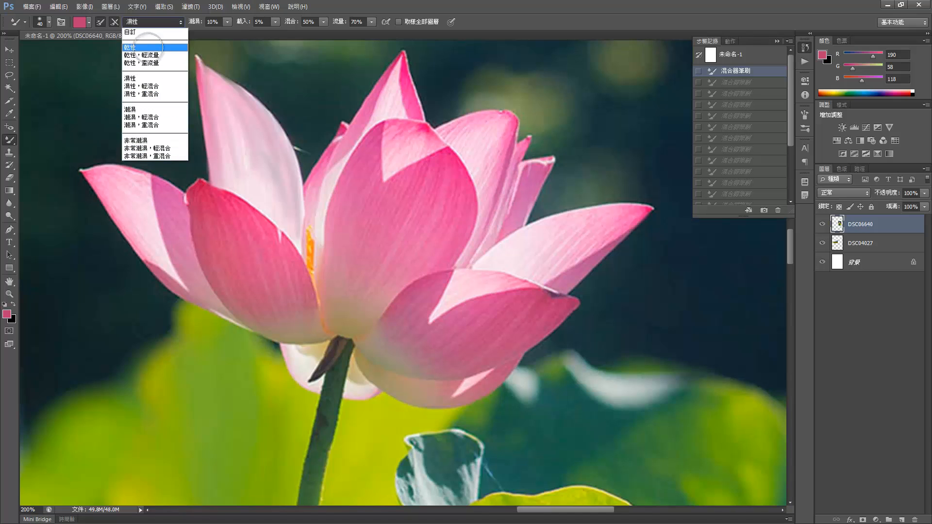
# Set the Mixer Brush color to the deep pink sampled from the front-left petal's tip (R 192, G 24, B 77)
pyautogui.click(89, 22)
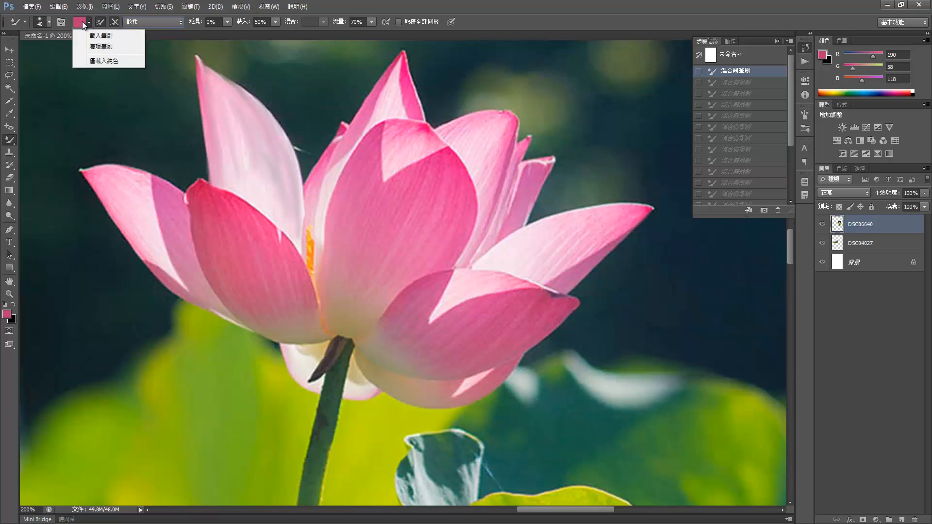
pyautogui.click(84, 22)
pyautogui.click(85, 22)
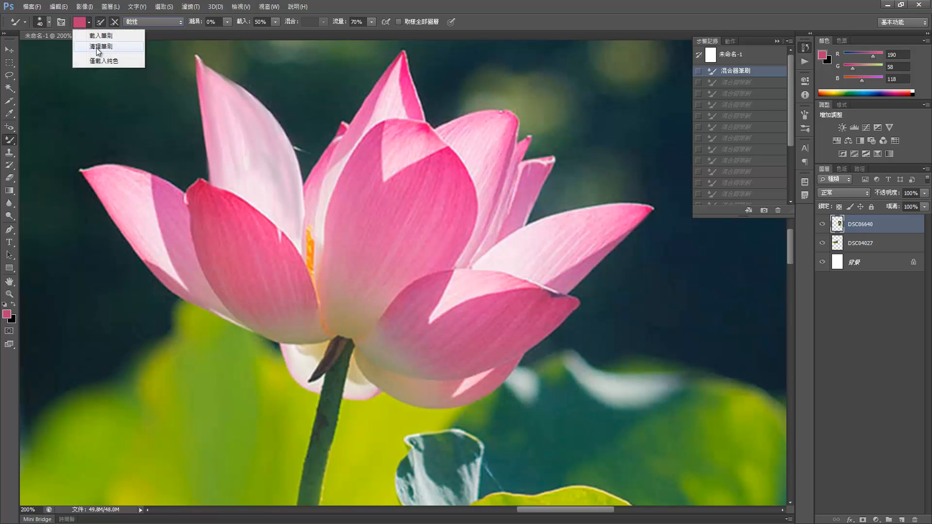
pyautogui.click(85, 23)
pyautogui.click(79, 24)
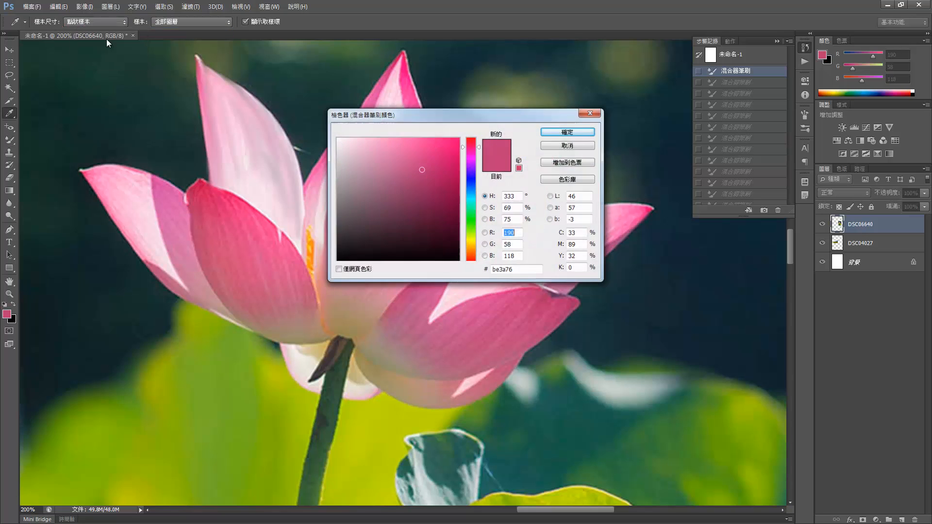
pyautogui.click(203, 183)
pyautogui.click(561, 132)
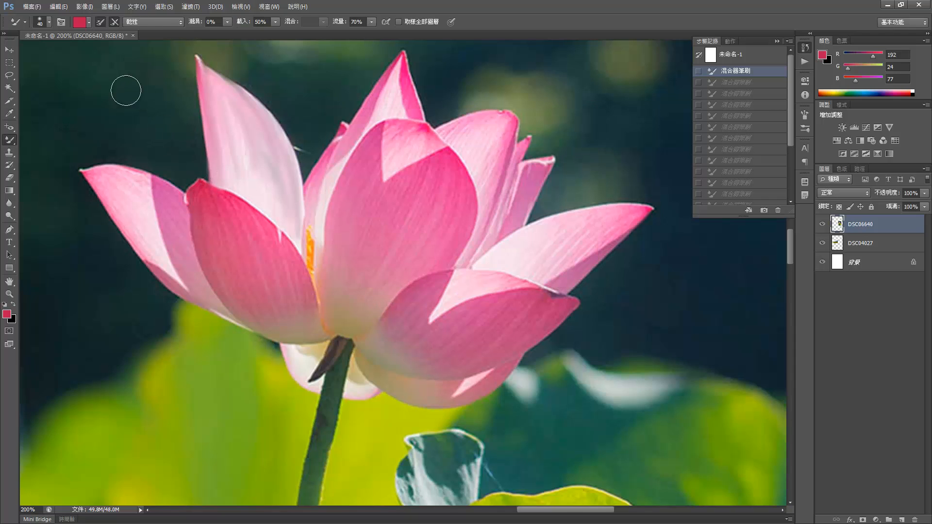
# Try painting deep pink strokes over the front-left petal with the Dry preset and the brush reduced to 25
pyautogui.press('[')
pyautogui.press('[')
pyautogui.press('[')
pyautogui.moveTo(201, 186)
pyautogui.mouseDown()
pyautogui.moveTo(194, 238)
pyautogui.moveTo(247, 318)
pyautogui.mouseUp()
pyautogui.moveTo(214, 246); pyautogui.dragTo(247, 296)
pyautogui.moveTo(232, 204); pyautogui.dragTo(264, 291)
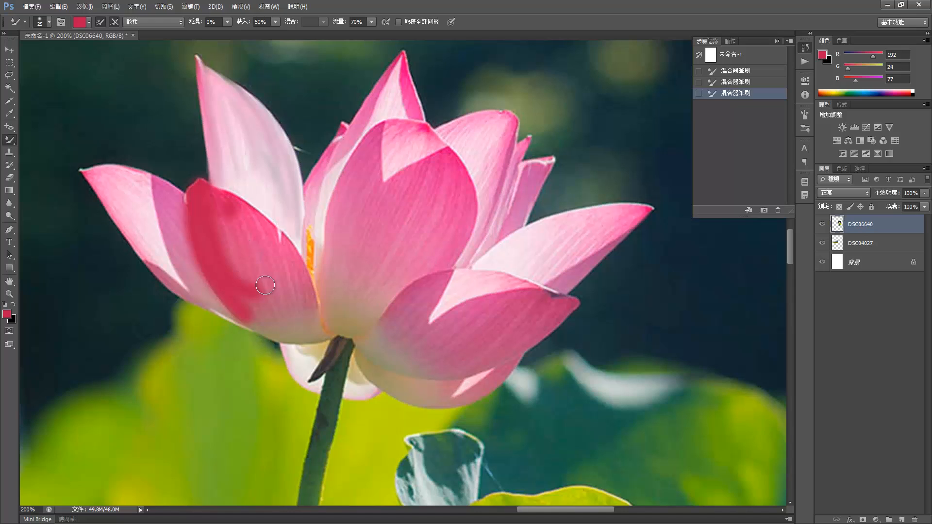
pyautogui.moveTo(221, 206)
pyautogui.mouseDown()
pyautogui.moveTo(282, 304)
pyautogui.moveTo(272, 252)
pyautogui.moveTo(292, 291)
pyautogui.mouseUp()
pyautogui.moveTo(250, 233); pyautogui.dragTo(287, 299)
pyautogui.moveTo(275, 235); pyautogui.dragTo(313, 301)
pyautogui.click(761, 72)
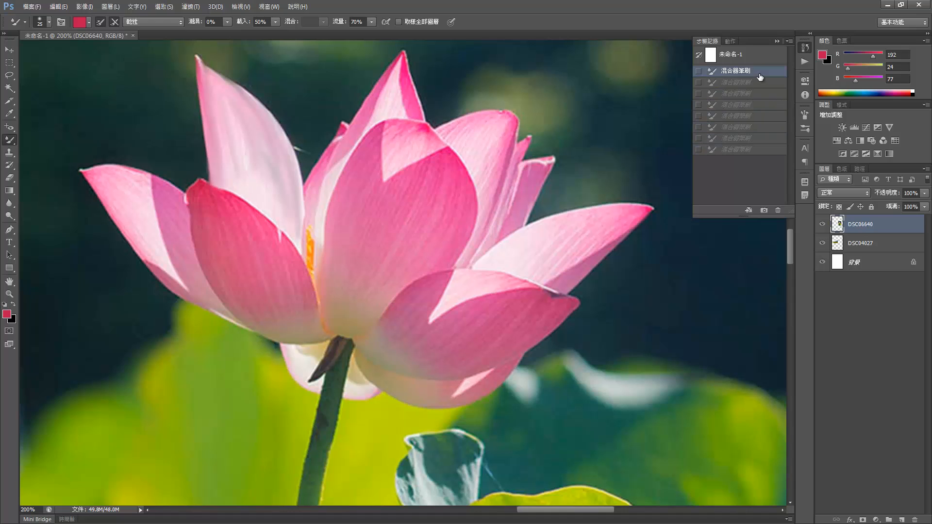
# Apply the Moist, Light Mix (濕性，輕混合) preset and paint down the left side of the front-left petal
pyautogui.click(155, 22)
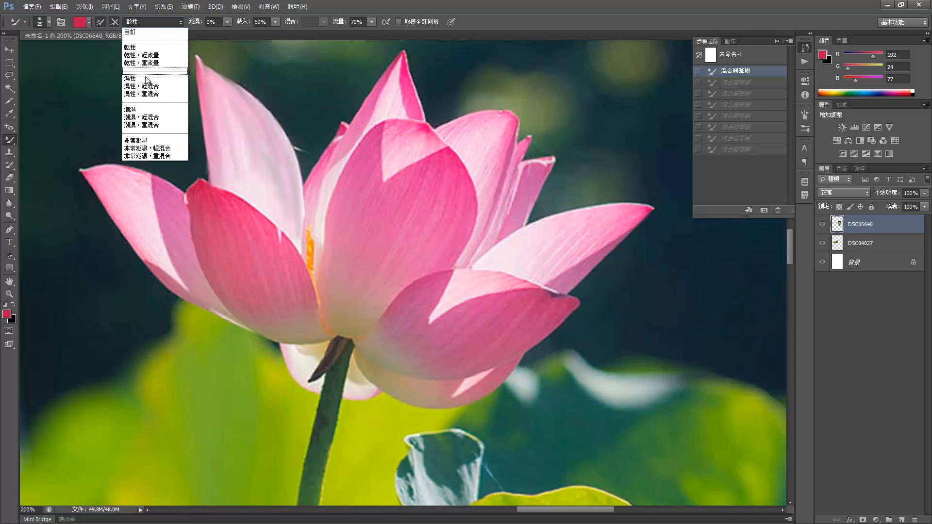
pyautogui.click(146, 90)
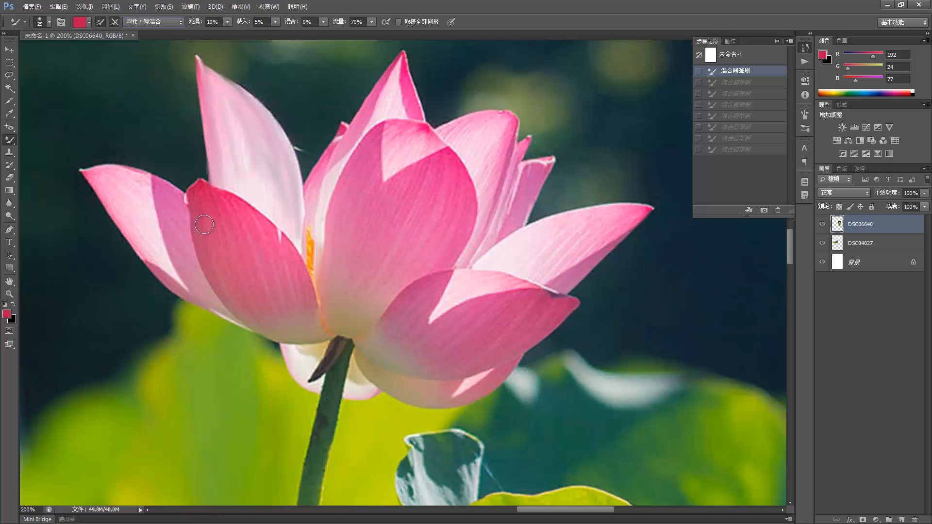
pyautogui.moveTo(204, 225)
pyautogui.mouseDown()
pyautogui.moveTo(217, 223)
pyautogui.moveTo(202, 197)
pyautogui.moveTo(213, 254)
pyautogui.moveTo(267, 298)
pyautogui.mouseUp()
# Enlarge the brush to 45 and blend deep pink over the rest of the front-left petal and the central petal's left side
pyautogui.press(']')
pyautogui.press(']')
pyautogui.press(']')
pyautogui.press(']')
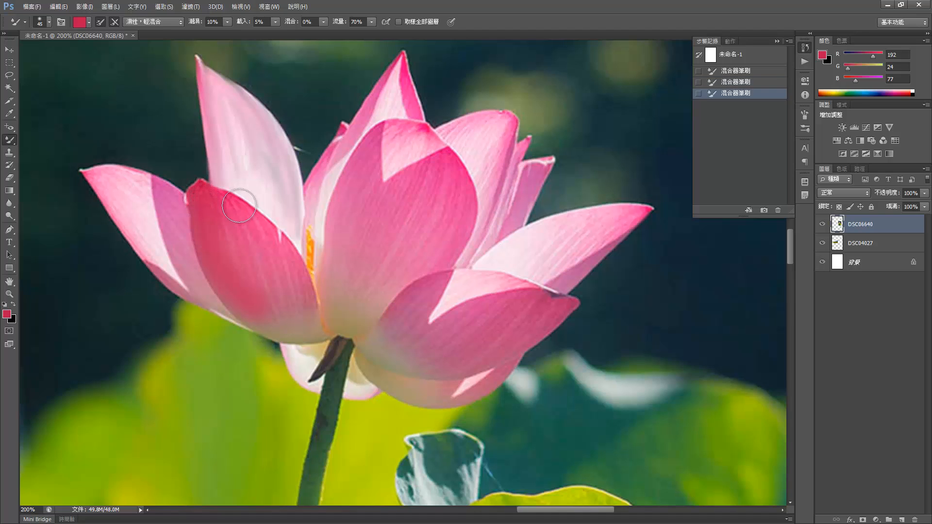
pyautogui.moveTo(232, 204)
pyautogui.mouseDown()
pyautogui.moveTo(259, 290)
pyautogui.moveTo(268, 247)
pyautogui.moveTo(300, 296)
pyautogui.mouseUp()
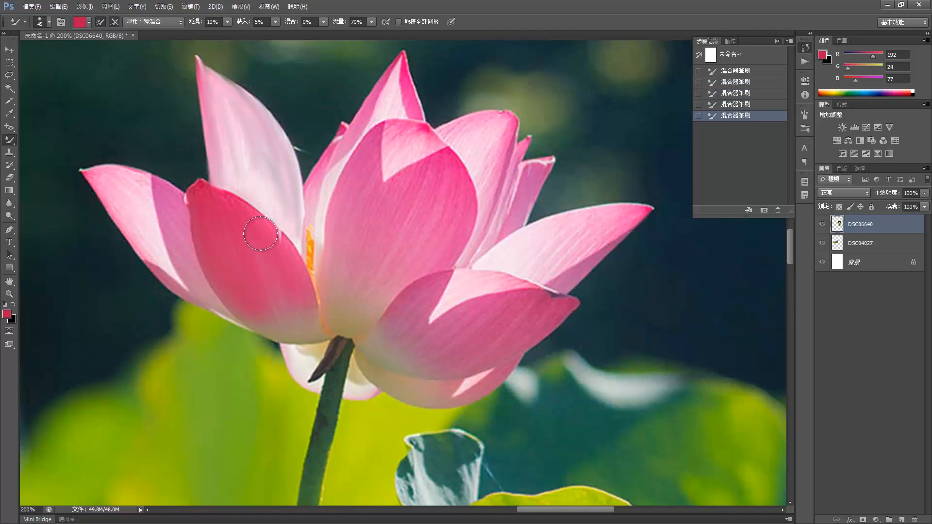
pyautogui.moveTo(262, 234)
pyautogui.mouseDown()
pyautogui.moveTo(294, 299)
pyautogui.moveTo(259, 290)
pyautogui.moveTo(295, 325)
pyautogui.mouseUp()
pyautogui.moveTo(235, 305); pyautogui.dragTo(262, 322)
pyautogui.moveTo(348, 192)
pyautogui.mouseDown()
pyautogui.moveTo(383, 136)
pyautogui.moveTo(409, 137)
pyautogui.moveTo(392, 135)
pyautogui.moveTo(365, 158)
pyautogui.moveTo(343, 205)
pyautogui.moveTo(329, 292)
pyautogui.mouseUp()
pyautogui.moveTo(399, 161); pyautogui.dragTo(366, 244)
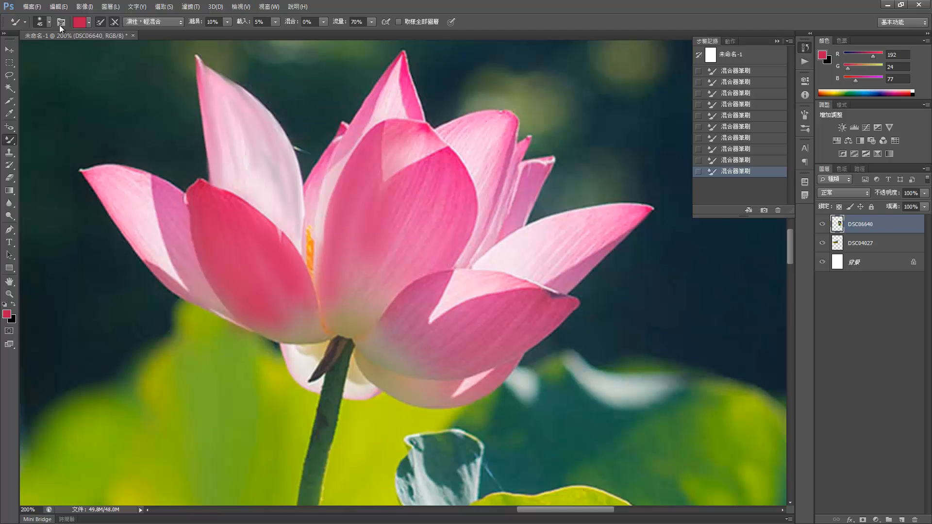
# Set the Mixer Brush color to the pink sampled from the far-left petal's shaded area (R 222, G 101, B 172)
pyautogui.click(80, 21)
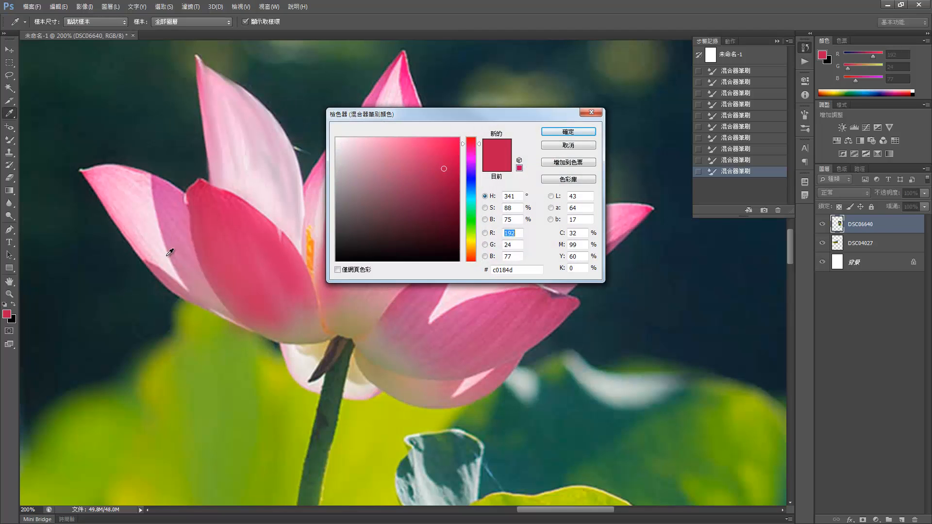
pyautogui.click(178, 208)
pyautogui.click(568, 132)
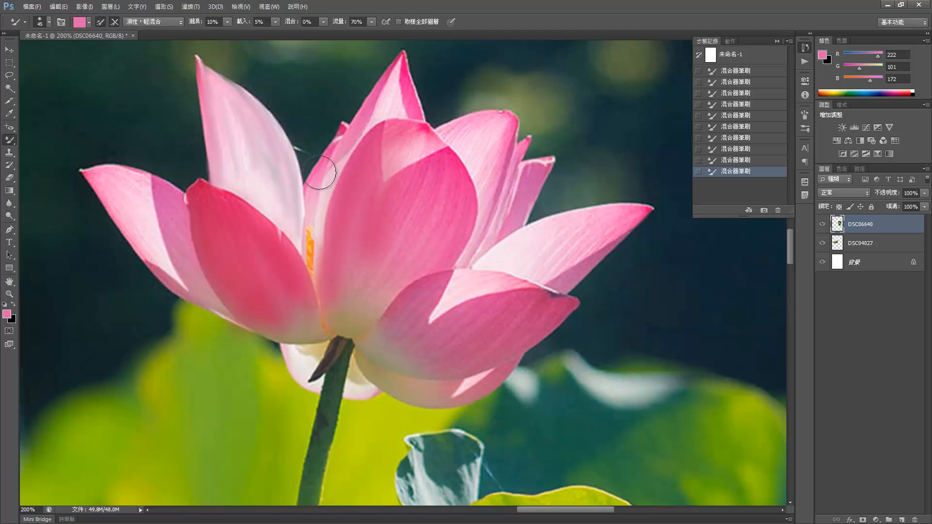
# Blend the pink over the central petal and down across the front-right petal
pyautogui.moveTo(414, 145); pyautogui.dragTo(409, 161)
pyautogui.moveTo(432, 148); pyautogui.dragTo(415, 185)
pyautogui.moveTo(439, 167)
pyautogui.mouseDown()
pyautogui.moveTo(395, 204)
pyautogui.moveTo(356, 276)
pyautogui.mouseUp()
pyautogui.moveTo(455, 172)
pyautogui.mouseDown()
pyautogui.moveTo(459, 235)
pyautogui.moveTo(407, 246)
pyautogui.mouseUp()
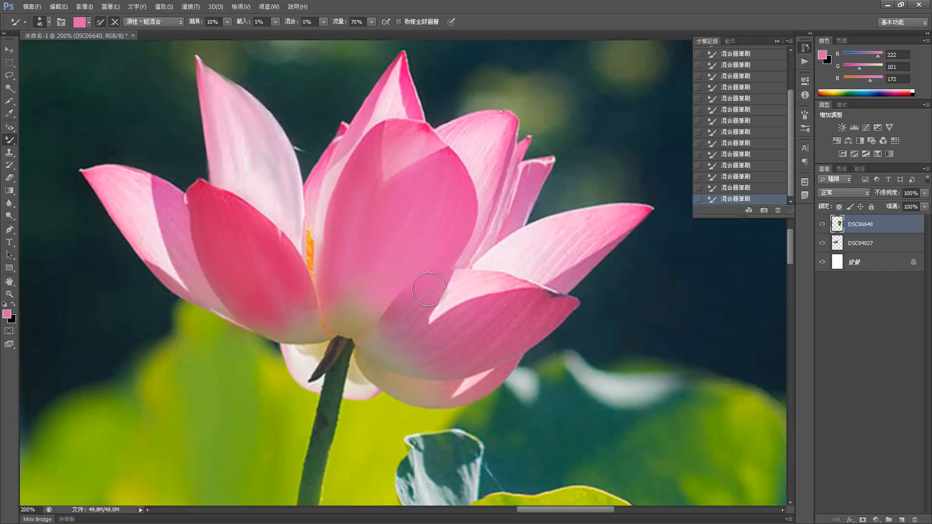
pyautogui.moveTo(449, 284)
pyautogui.mouseDown()
pyautogui.moveTo(397, 318)
pyautogui.moveTo(425, 329)
pyautogui.moveTo(428, 341)
pyautogui.moveTo(511, 308)
pyautogui.moveTo(564, 308)
pyautogui.moveTo(426, 363)
pyautogui.moveTo(421, 355)
pyautogui.mouseUp()
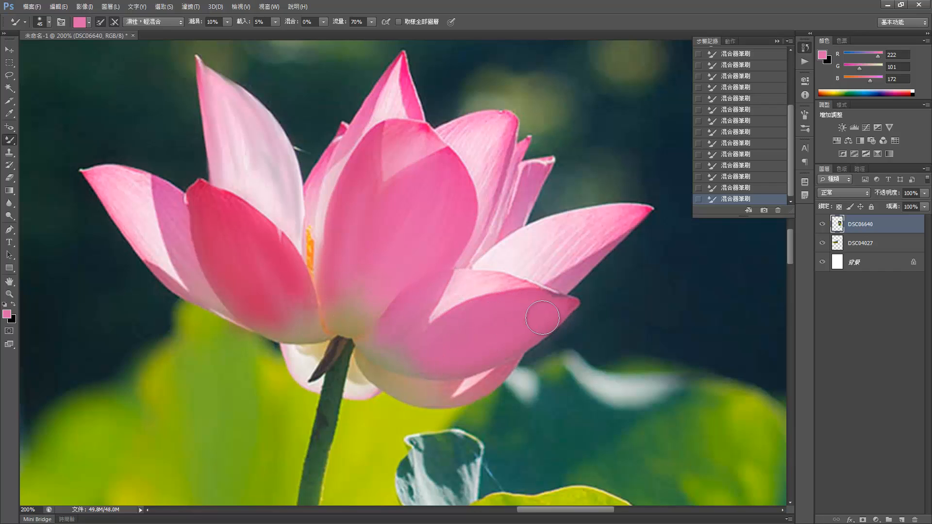
# Apply the Very Wet, Light Mix (非常潮濕，輕混合) preset and paint over the far-right petal with the brush reduced to 35
pyautogui.click(165, 21)
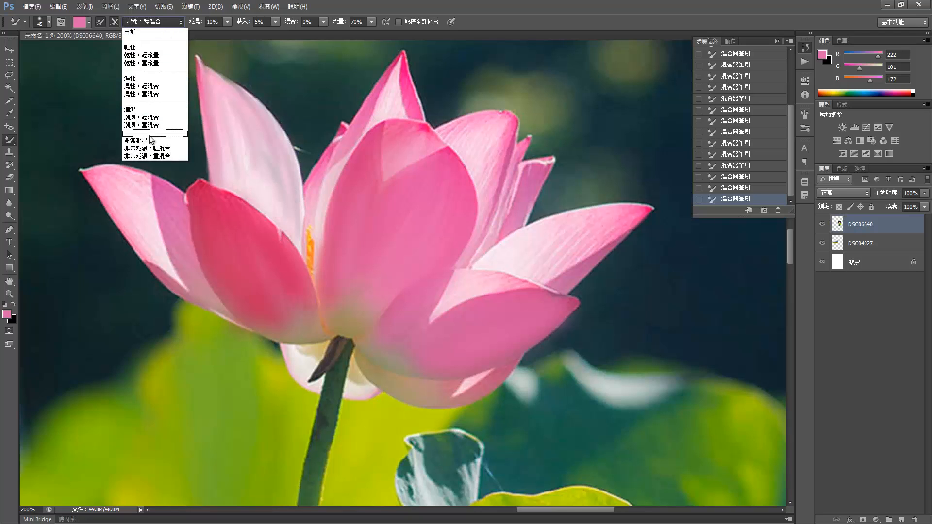
pyautogui.click(147, 148)
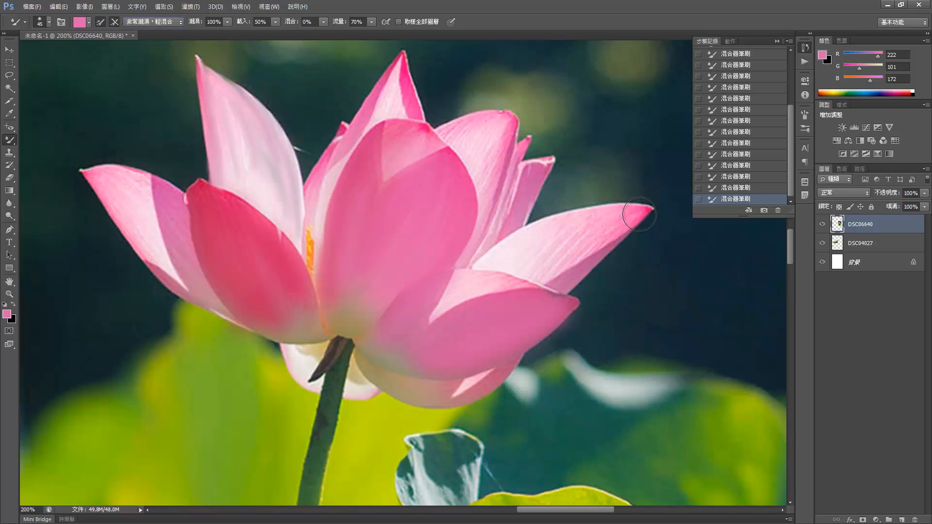
pyautogui.press('[')
pyautogui.moveTo(632, 224)
pyautogui.mouseDown()
pyautogui.moveTo(589, 269)
pyautogui.moveTo(559, 270)
pyautogui.mouseUp()
pyautogui.moveTo(617, 216); pyautogui.dragTo(561, 273)
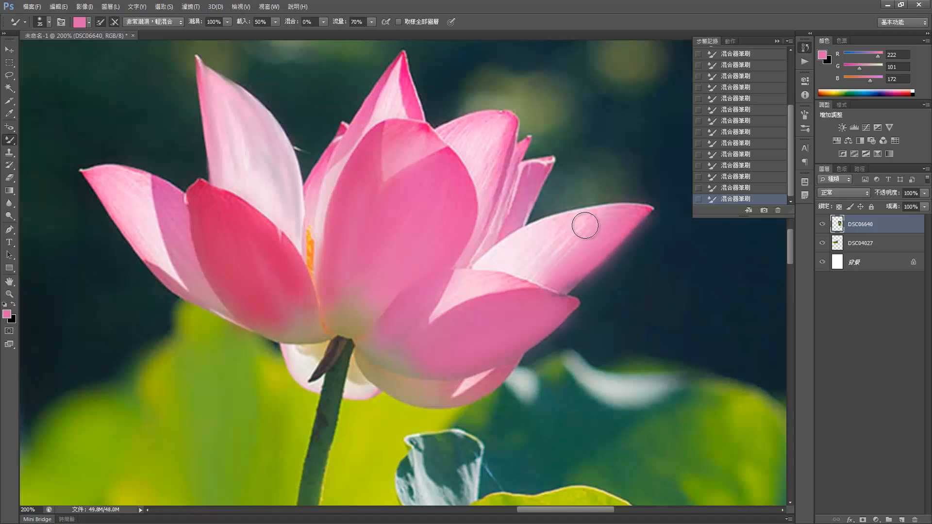
pyautogui.moveTo(630, 208)
pyautogui.mouseDown()
pyautogui.moveTo(553, 224)
pyautogui.moveTo(498, 252)
pyautogui.moveTo(530, 248)
pyautogui.moveTo(496, 267)
pyautogui.moveTo(551, 255)
pyautogui.moveTo(537, 266)
pyautogui.moveTo(554, 270)
pyautogui.moveTo(562, 288)
pyautogui.moveTo(565, 263)
pyautogui.moveTo(514, 268)
pyautogui.moveTo(549, 265)
pyautogui.moveTo(531, 279)
pyautogui.mouseUp()
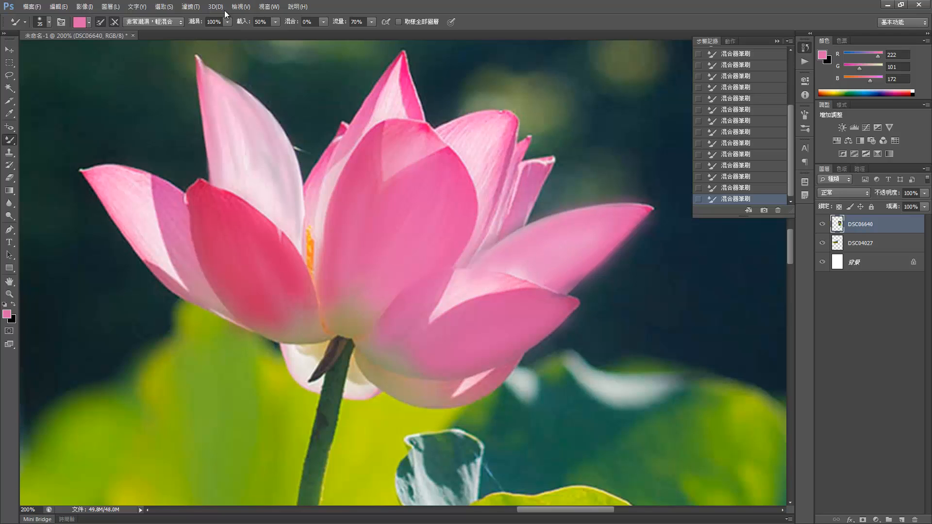
# Set the Mixer Brush color to light pink sampled from the back-right petal (R 252, G 190, B 219) and smooth that petal
pyautogui.click(78, 23)
pyautogui.moveTo(482, 115); pyautogui.dragTo(503, 175)
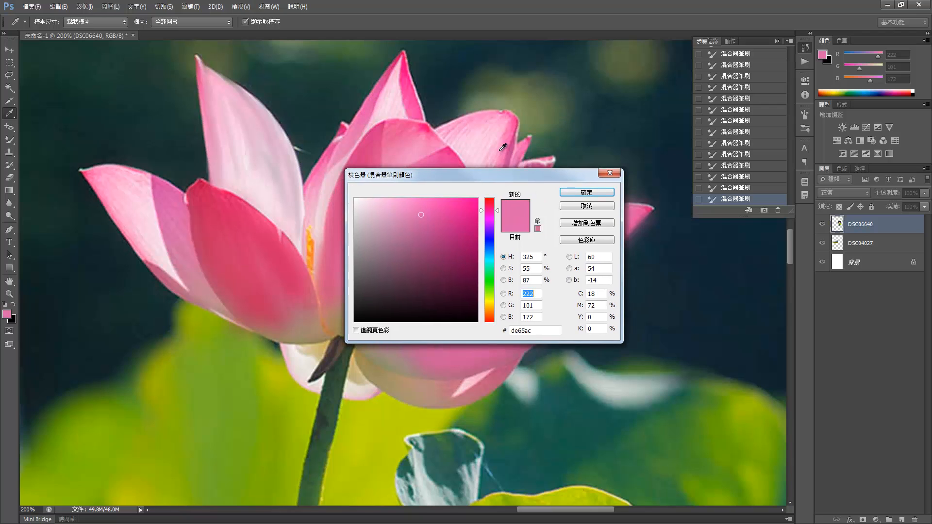
pyautogui.click(529, 160)
pyautogui.click(577, 192)
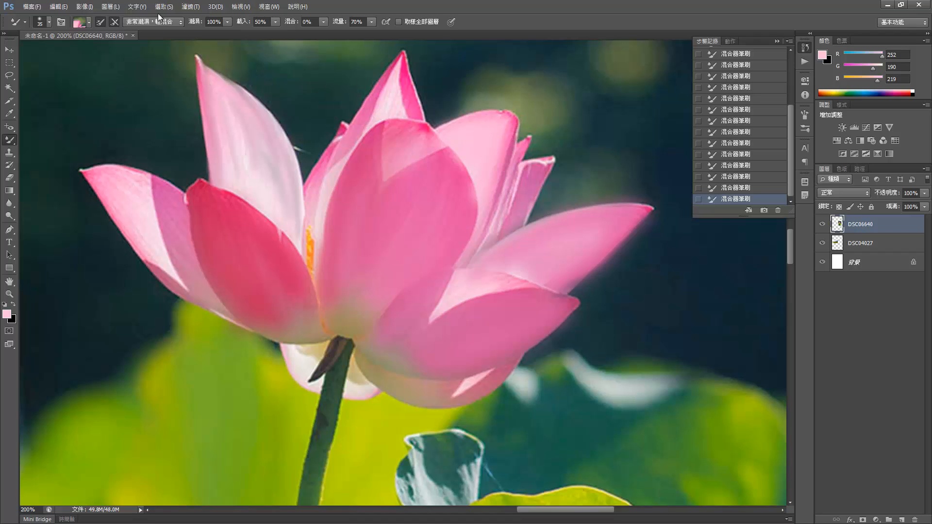
# Set the brush color to a stronger pink (R 251, G 107, B 180) and blend it over the back-right petals
pyautogui.click(80, 22)
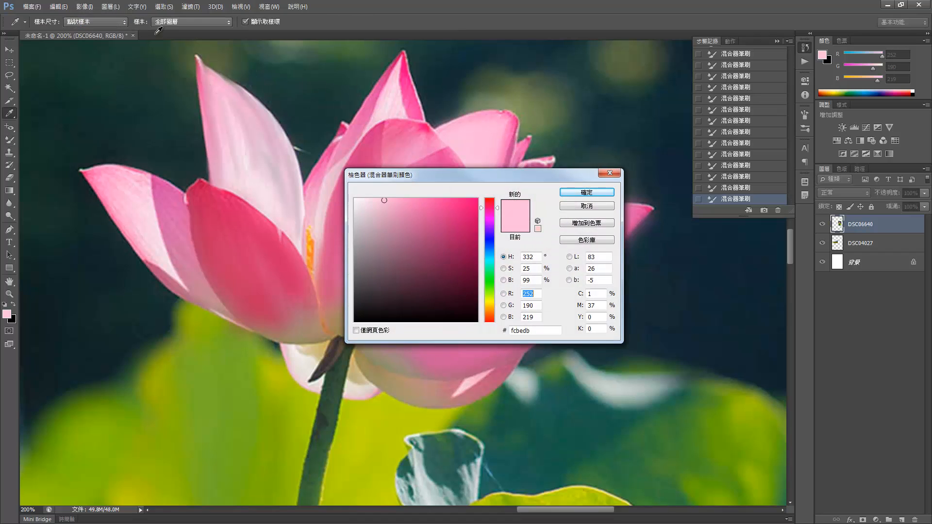
pyautogui.click(513, 131)
pyautogui.click(586, 193)
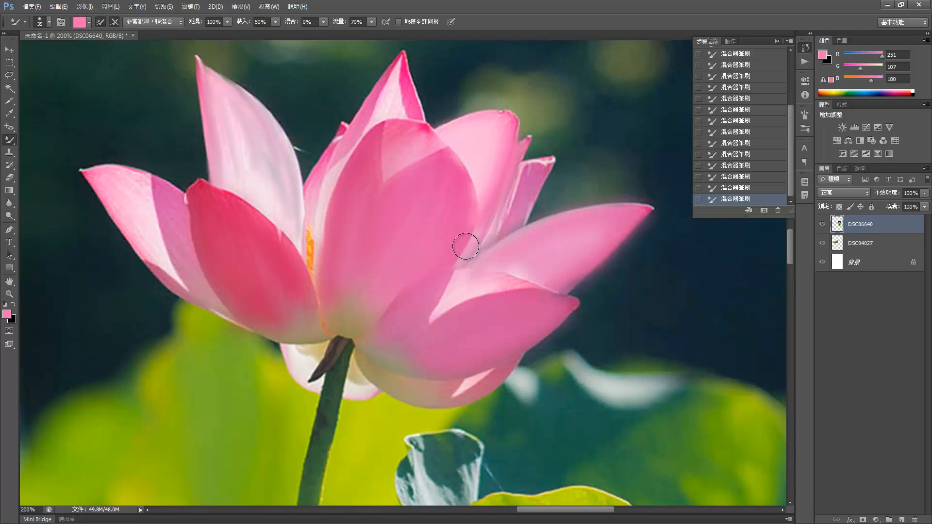
pyautogui.moveTo(504, 143)
pyautogui.mouseDown()
pyautogui.moveTo(504, 116)
pyautogui.moveTo(479, 113)
pyautogui.moveTo(428, 140)
pyautogui.mouseUp()
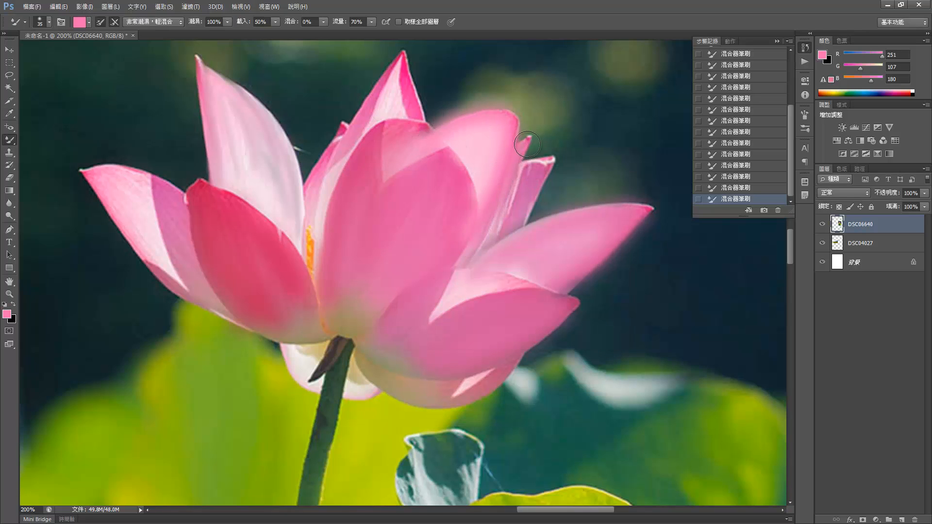
pyautogui.moveTo(527, 144)
pyautogui.mouseDown()
pyautogui.moveTo(534, 184)
pyautogui.moveTo(468, 257)
pyautogui.moveTo(469, 281)
pyautogui.moveTo(476, 257)
pyautogui.moveTo(470, 274)
pyautogui.mouseUp()
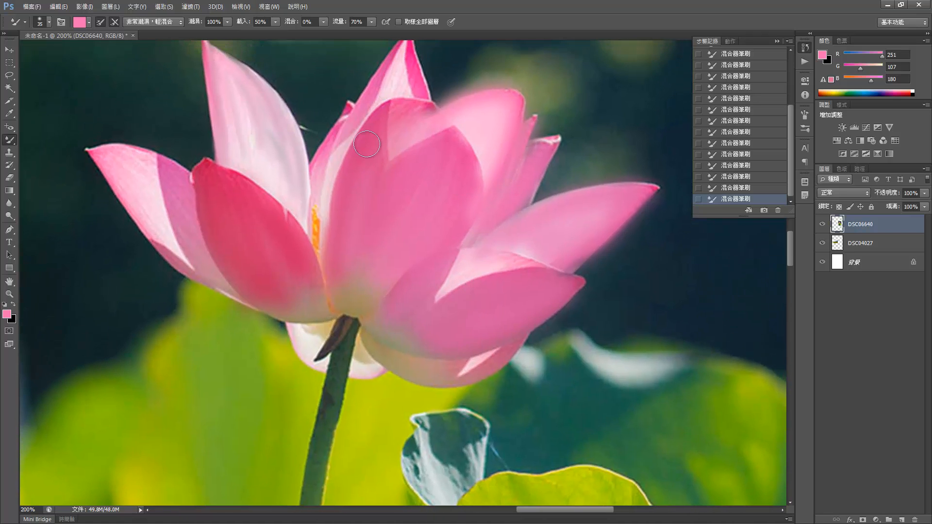
# Apply the Wet, Heavy Mix (潮濕，重混合) preset and set the Mix value to 45%
pyautogui.click(179, 22)
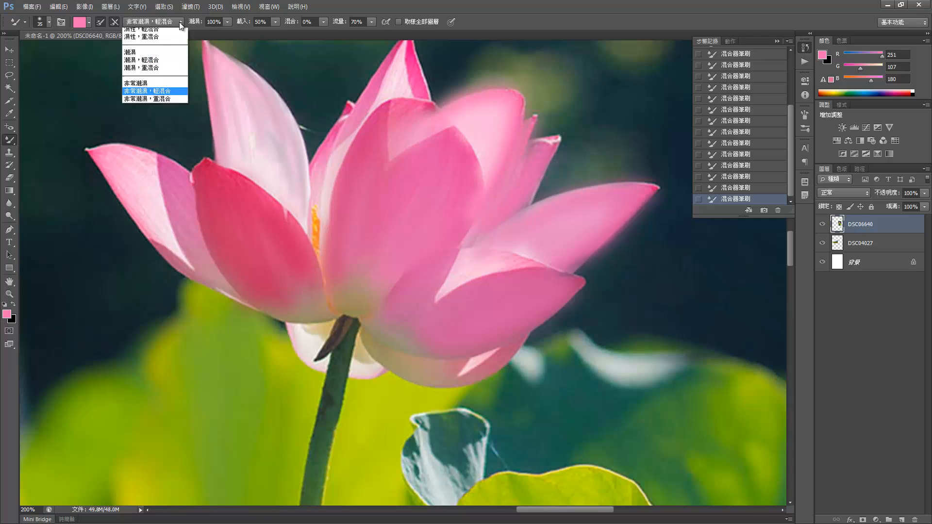
pyautogui.click(154, 80)
pyautogui.click(150, 24)
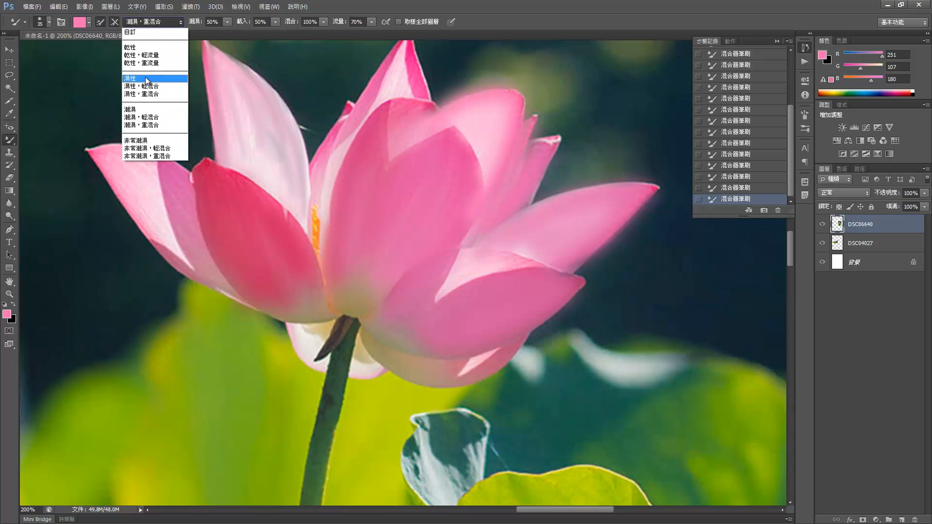
pyautogui.click(272, 17)
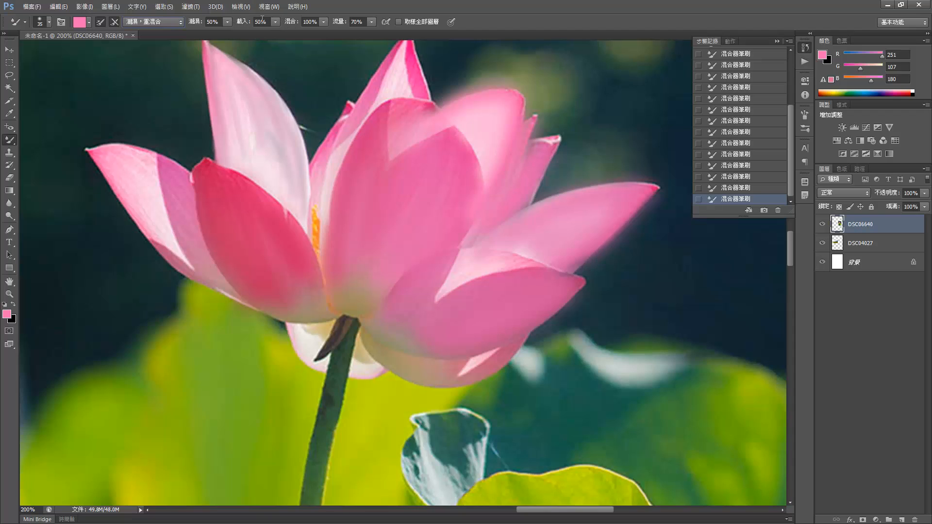
pyautogui.click(323, 22)
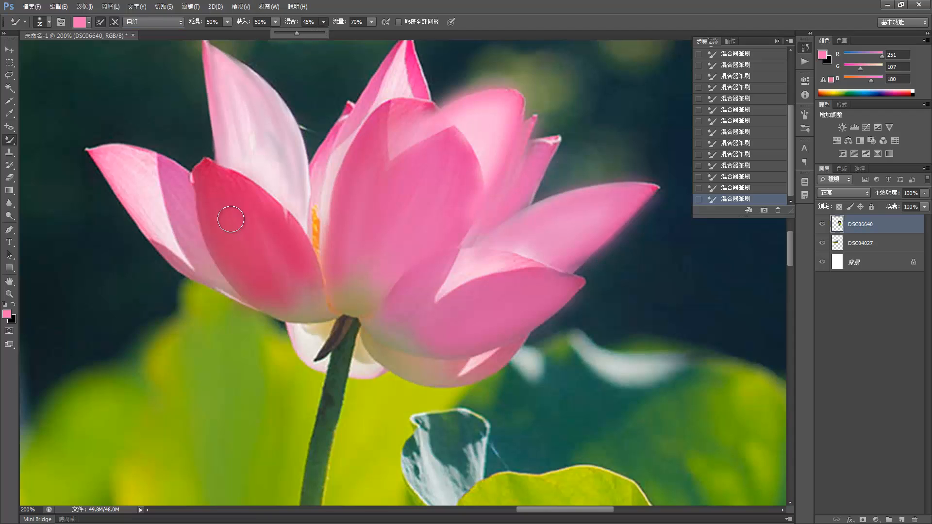
pyautogui.click(157, 176)
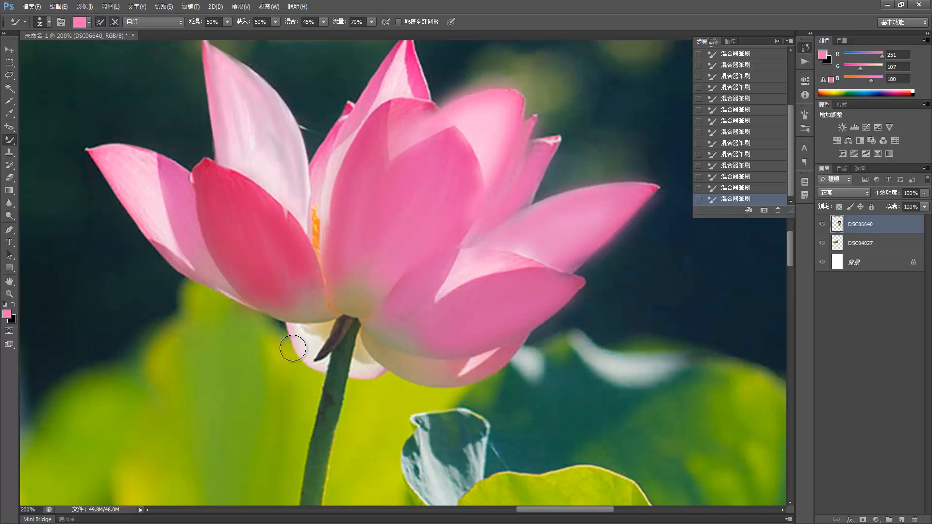
# Set the Mixer Brush color to the dark green sampled from the flower stem (R 54, G 97, B 51)
pyautogui.scroll(-4, 475, 291)
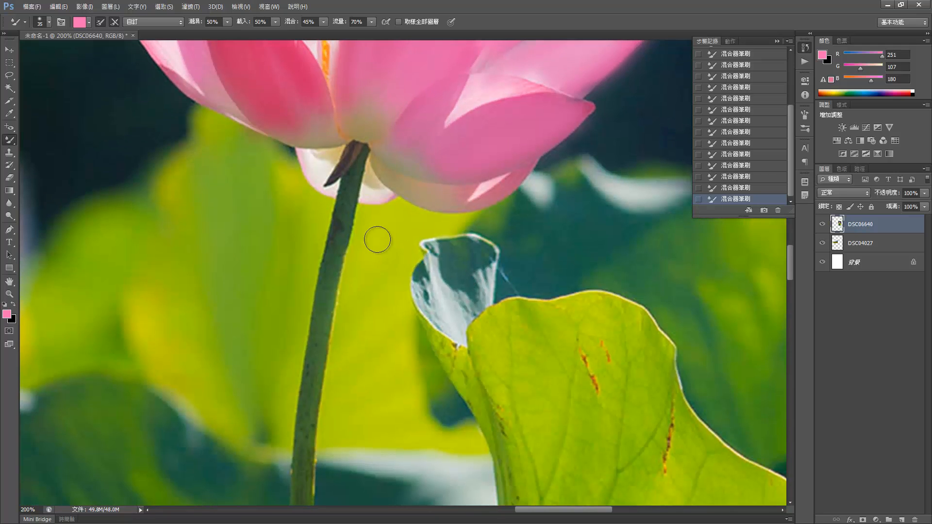
pyautogui.keyDown('alt'); pyautogui.click(349, 206); pyautogui.keyUp('alt')
pyautogui.click(80, 22)
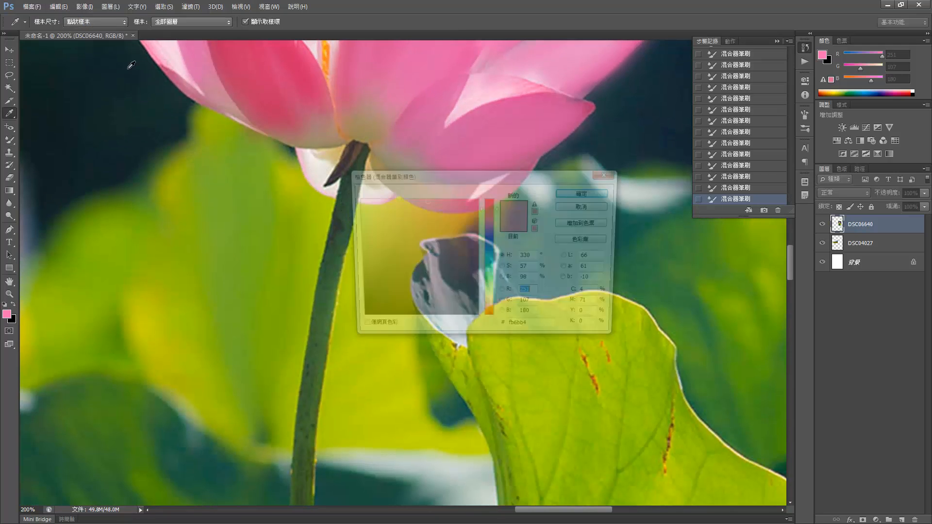
pyautogui.click(340, 225)
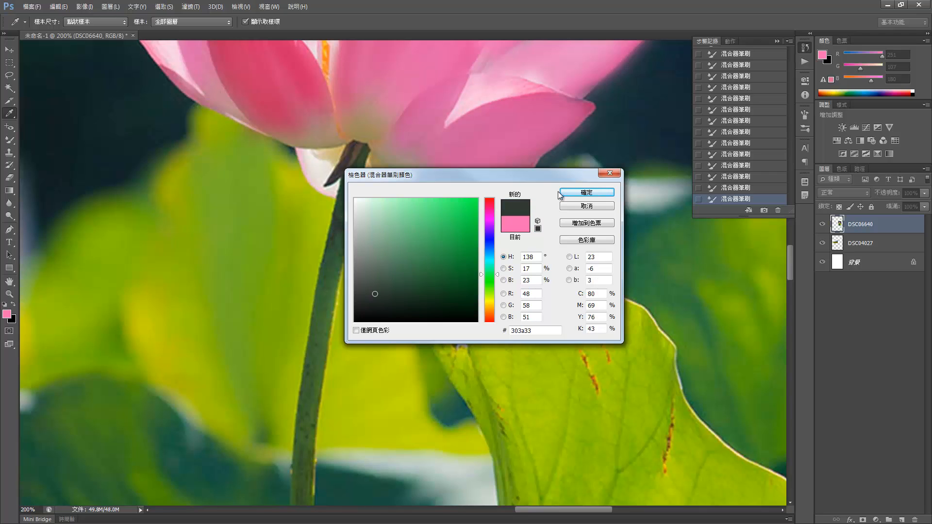
pyautogui.click(334, 275)
pyautogui.click(586, 192)
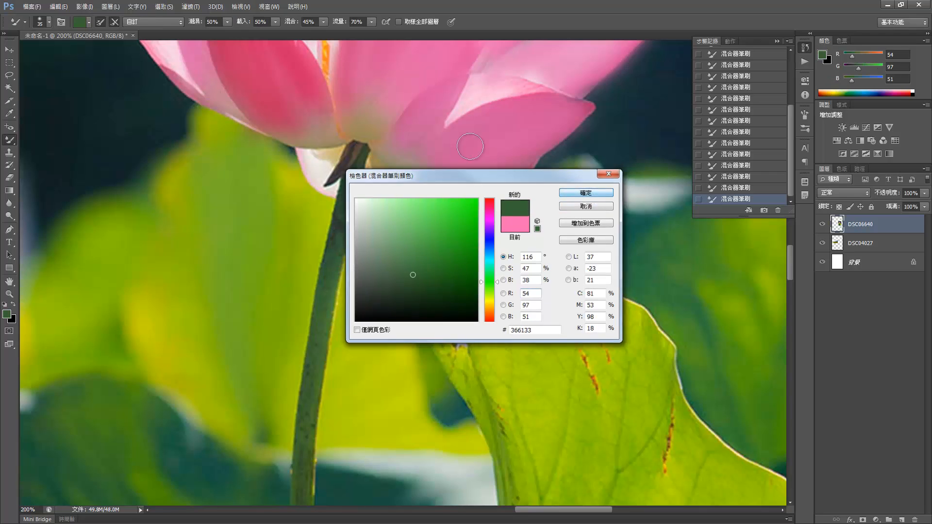
# Apply the Wet, Light Mix (潮濕，輕混合) preset and paint the green down the stem from the flower base
pyautogui.click(161, 22)
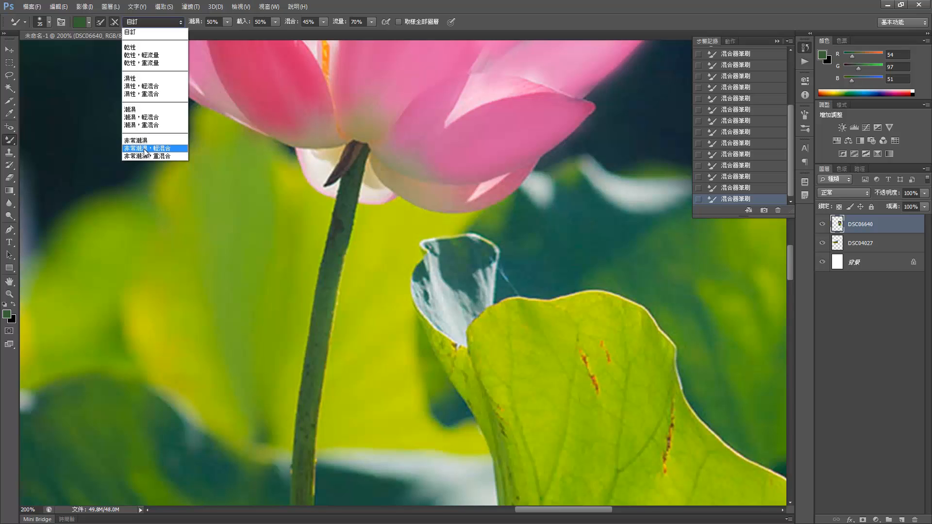
pyautogui.click(146, 117)
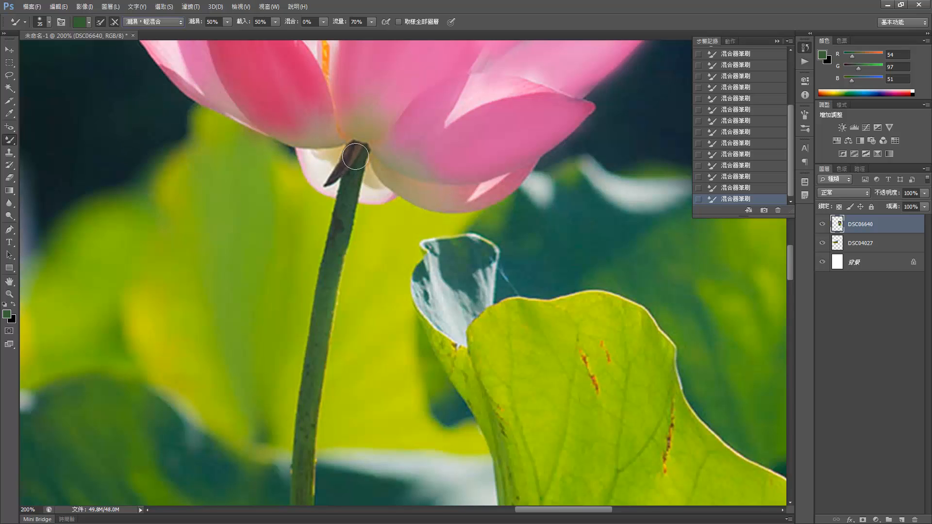
pyautogui.moveTo(354, 186)
pyautogui.mouseDown()
pyautogui.moveTo(339, 306)
pyautogui.moveTo(371, 170)
pyautogui.mouseUp()
pyautogui.press('space')
pyautogui.moveTo(345, 231); pyautogui.dragTo(321, 390)
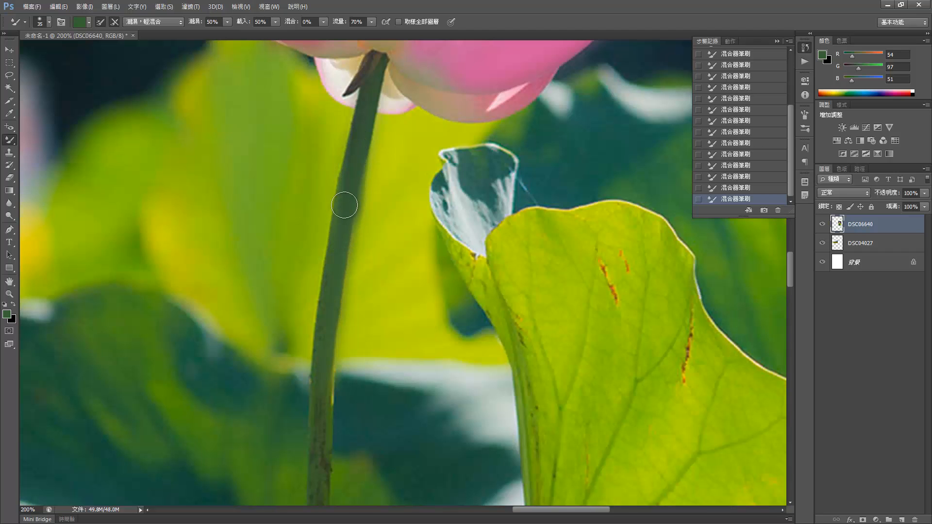
pyautogui.moveTo(345, 205)
pyautogui.mouseDown()
pyautogui.moveTo(318, 414)
pyautogui.moveTo(318, 264)
pyautogui.moveTo(314, 386)
pyautogui.mouseUp()
pyautogui.press('space')
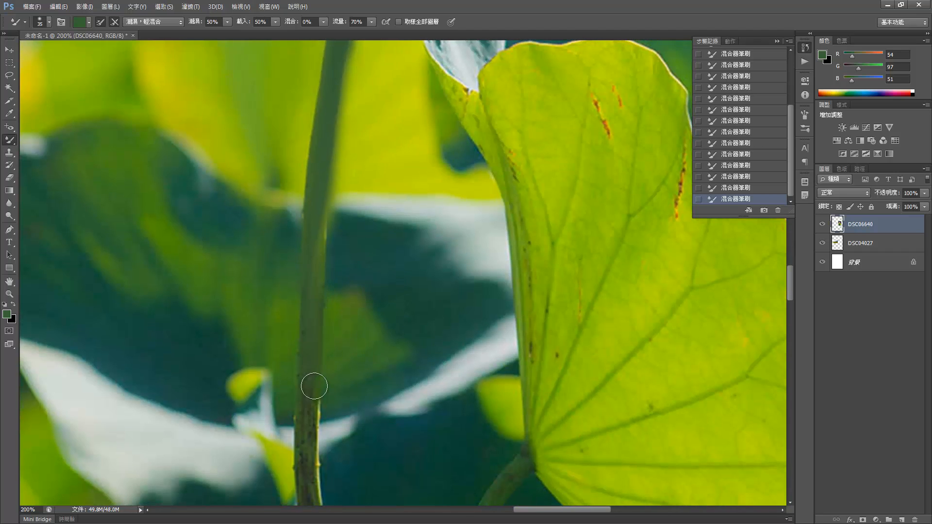
pyautogui.moveTo(322, 178); pyautogui.dragTo(314, 272)
pyautogui.press('space')
pyautogui.moveTo(346, 100); pyautogui.dragTo(321, 476)
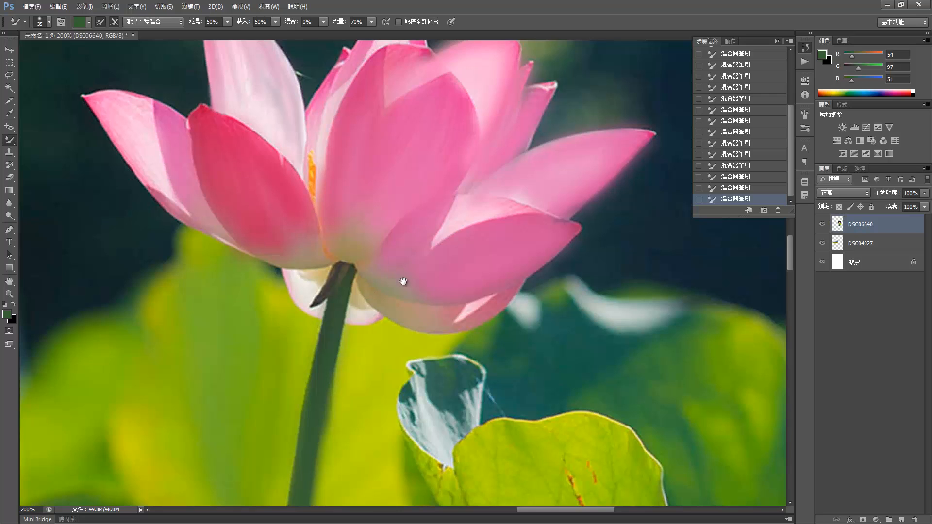
# Blend the dark green over the brown sepal and the top of the stem just below the flower
pyautogui.moveTo(403, 281); pyautogui.dragTo(330, 245)
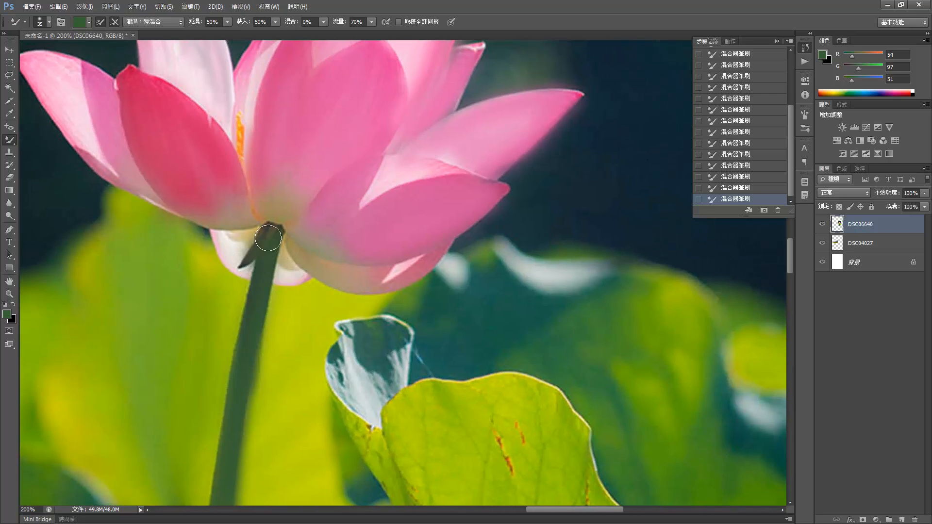
pyautogui.moveTo(268, 238); pyautogui.dragTo(238, 267)
pyautogui.moveTo(275, 234); pyautogui.dragTo(269, 276)
pyautogui.press('space')
pyautogui.moveTo(306, 313); pyautogui.dragTo(292, 234)
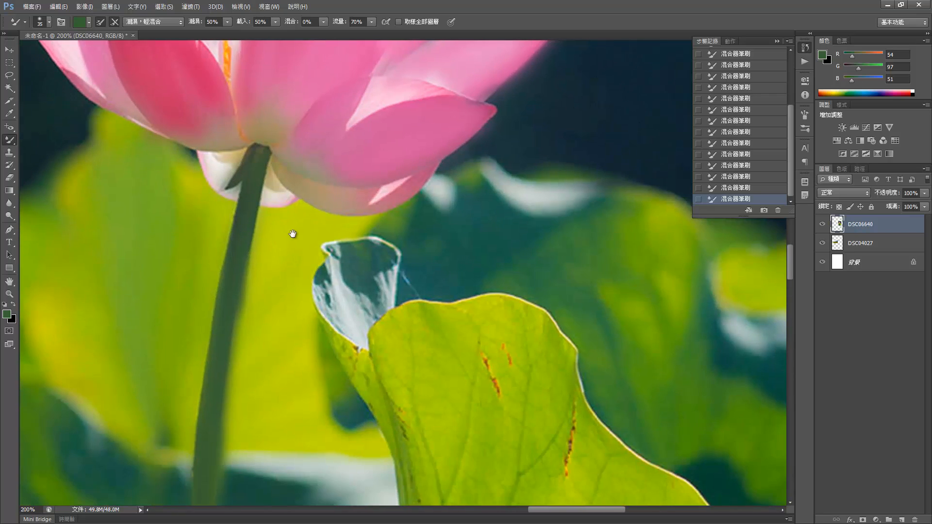
# Switch to the Clone Stamp tool and revert the image to the earliest Mixer Brush history state
pyautogui.click(9, 144)
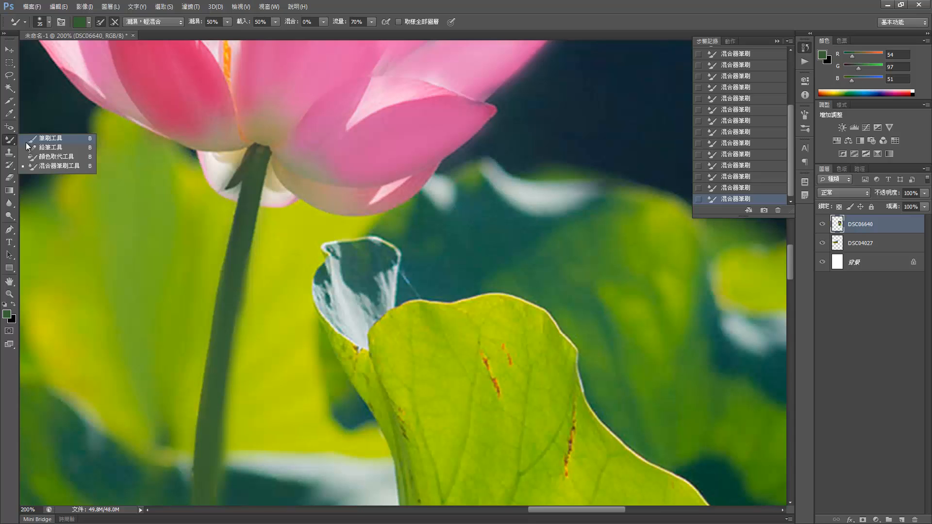
pyautogui.click(9, 143)
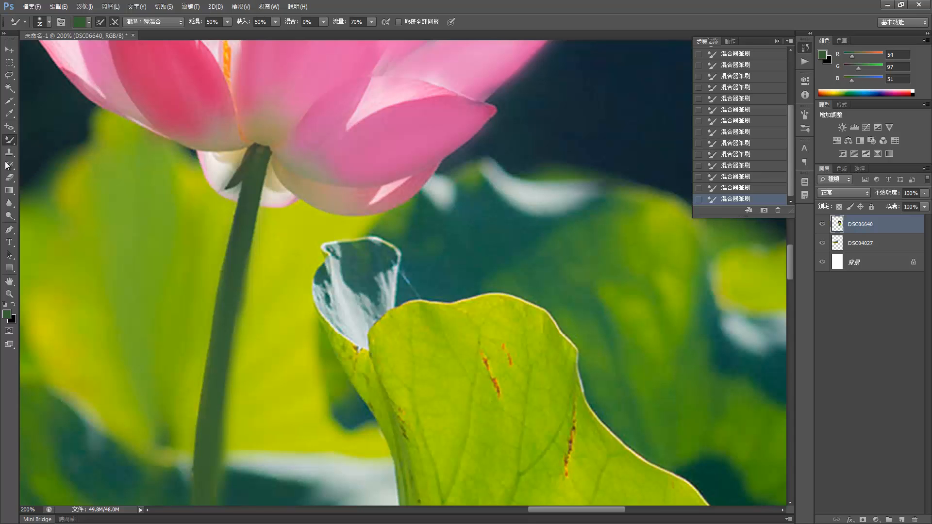
pyautogui.moveTo(528, 173); pyautogui.dragTo(539, 219)
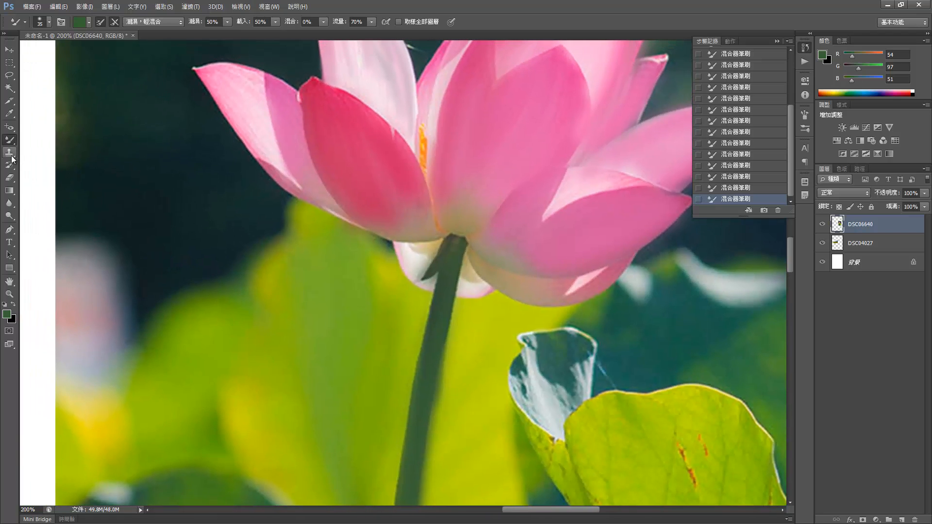
pyautogui.click(11, 154)
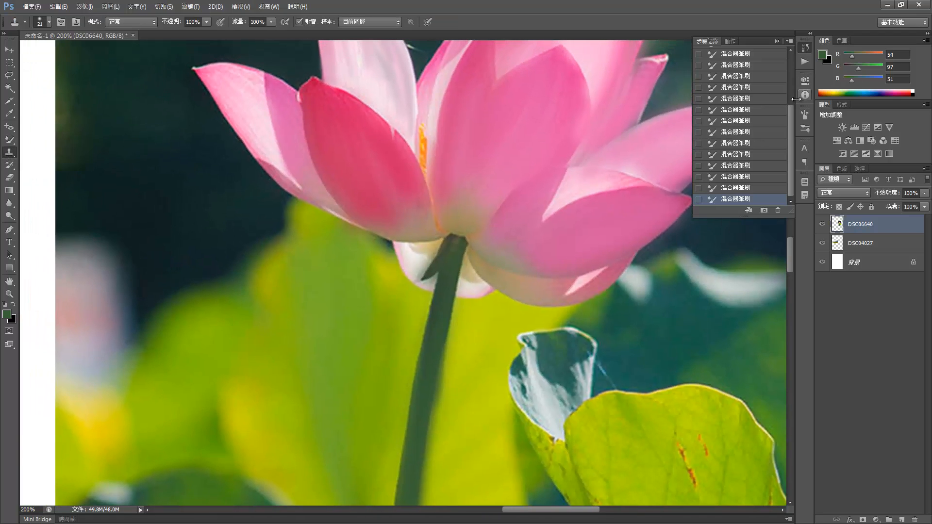
pyautogui.moveTo(790, 113); pyautogui.dragTo(787, 59)
pyautogui.click(734, 72)
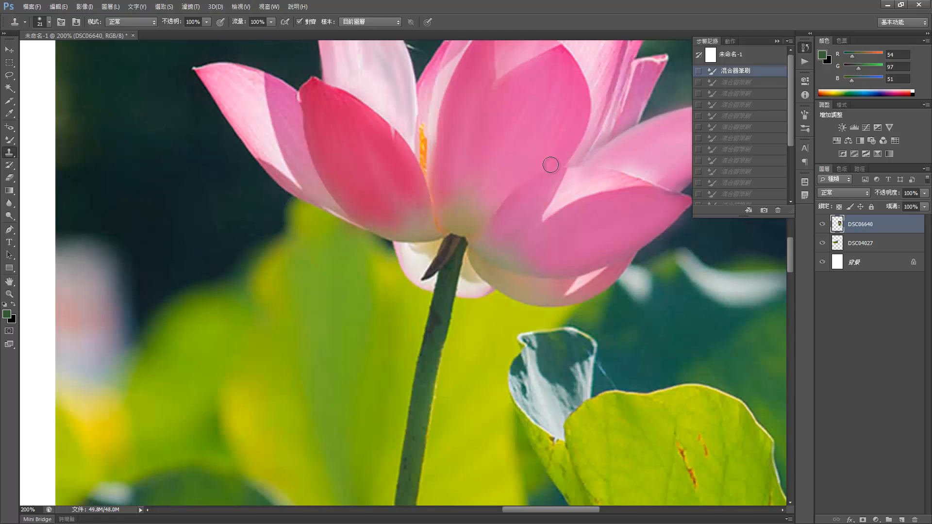
# Examine the yellow flower field photo and the lotus photo up close for areas suitable for cloning
pyautogui.moveTo(455, 185); pyautogui.dragTo(570, 268)
pyautogui.hotkey('ctrl', '-')
pyautogui.hotkey('ctrl', '-')
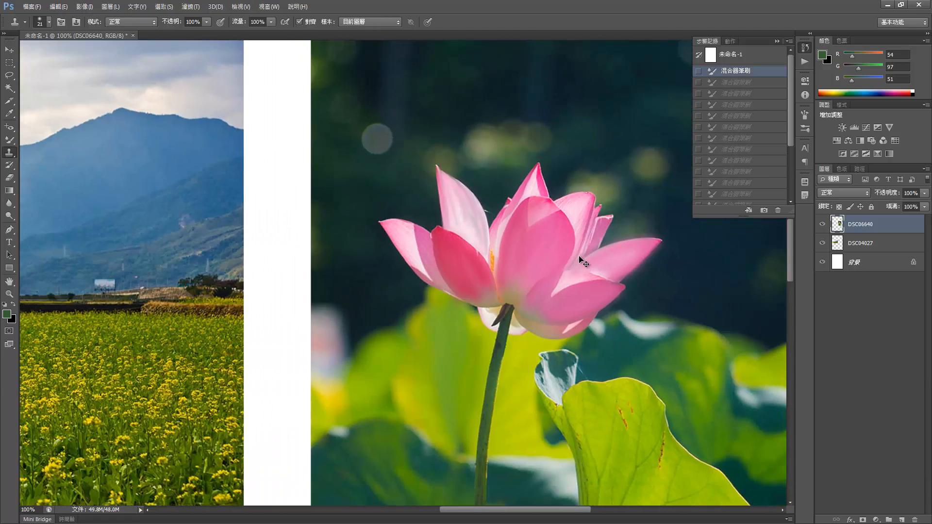
pyautogui.moveTo(89, 286); pyautogui.dragTo(387, 280)
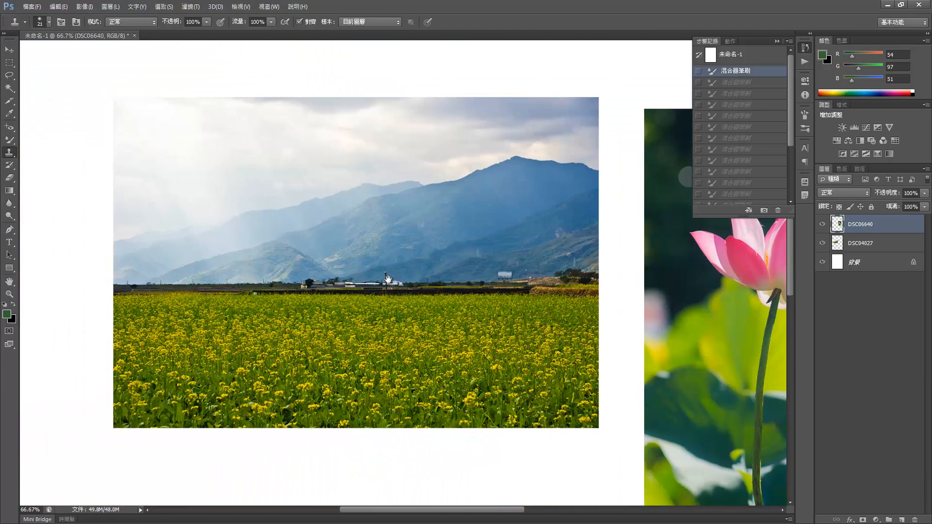
pyautogui.hotkey('ctrl', '+')
pyautogui.hotkey('ctrl', '+')
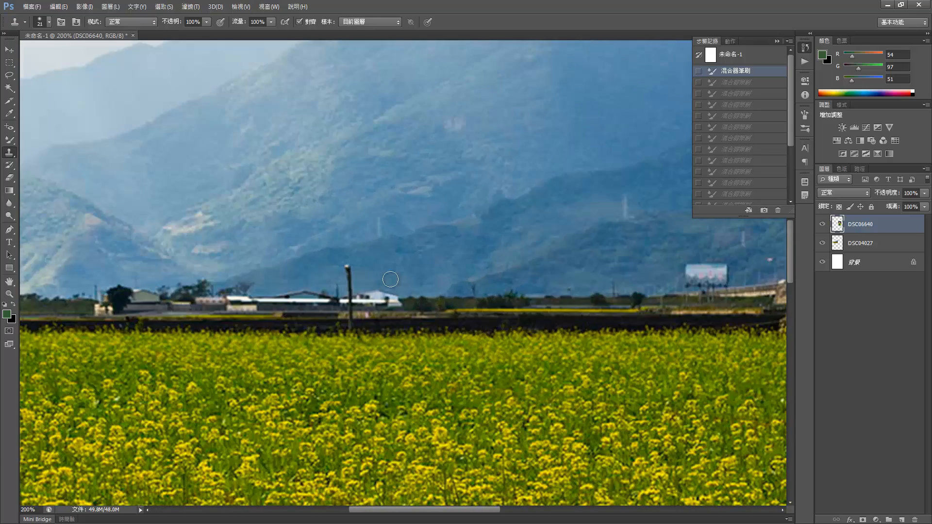
pyautogui.moveTo(525, 314); pyautogui.dragTo(505, 141)
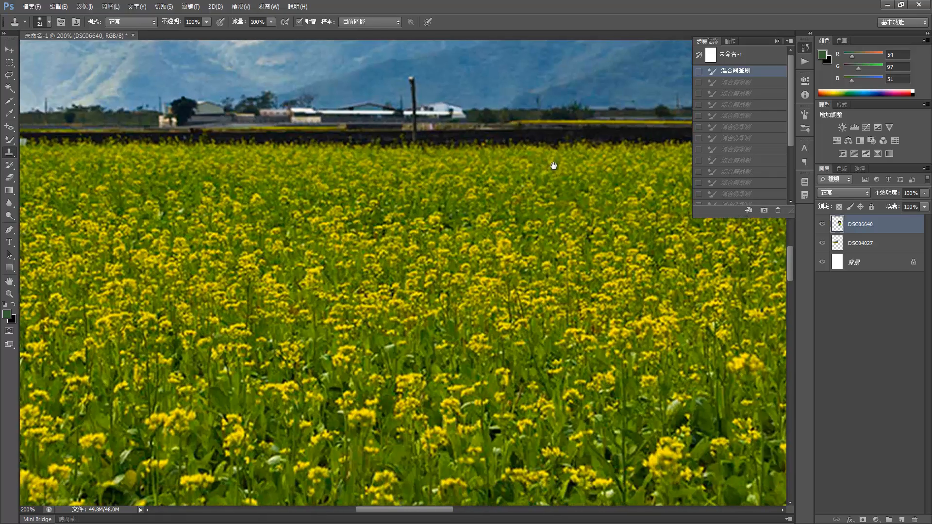
pyautogui.moveTo(551, 162); pyautogui.dragTo(304, 247)
pyautogui.moveTo(425, 248); pyautogui.dragTo(346, 416)
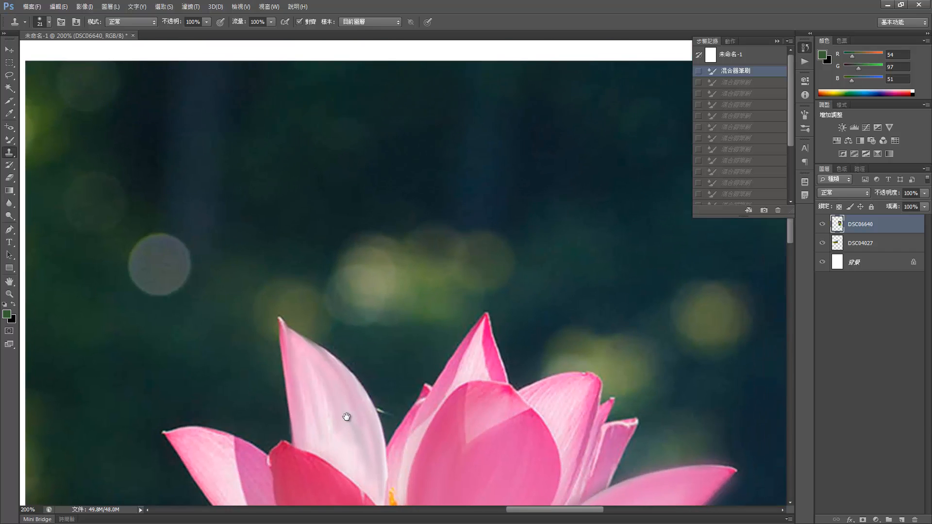
pyautogui.hotkey('ctrl', '-')
pyautogui.hotkey('ctrl', '-')
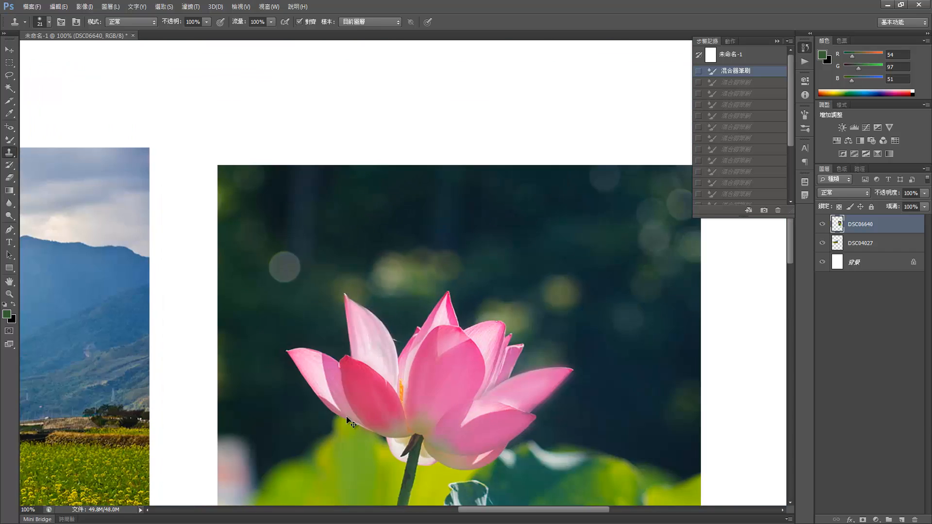
pyautogui.moveTo(439, 341); pyautogui.dragTo(382, 288)
pyautogui.moveTo(365, 347); pyautogui.dragTo(365, 340)
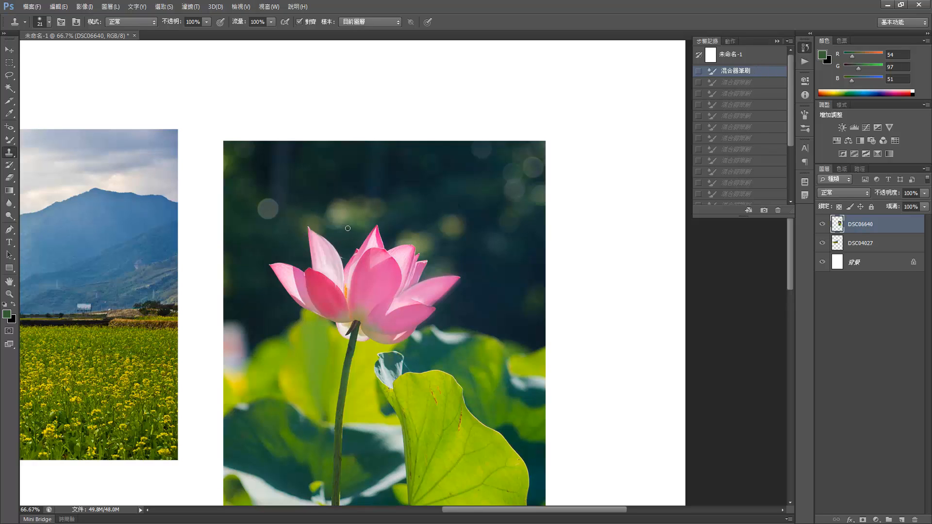
pyautogui.hotkey('ctrl', '+')
pyautogui.moveTo(257, 160); pyautogui.dragTo(245, 185)
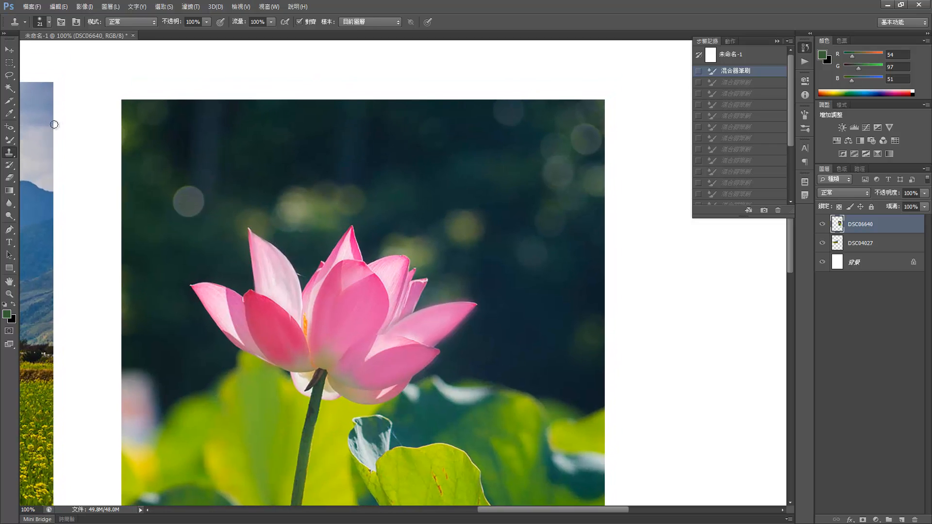
# Set the Clone Stamp brush size to 45 px and raise its hardness slightly
pyautogui.rightClick(10, 155)
pyautogui.click(5, 170)
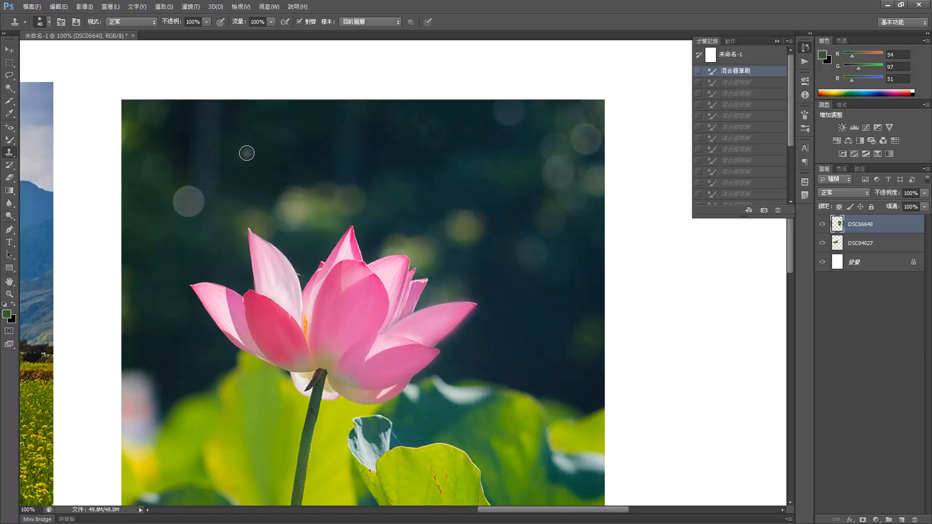
pyautogui.click(47, 22)
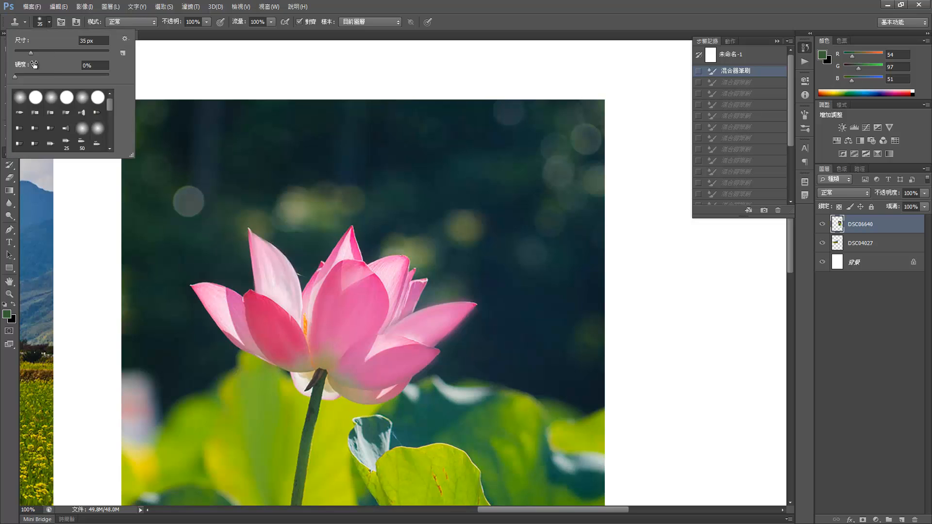
pyautogui.click(36, 50)
pyautogui.moveTo(17, 78); pyautogui.dragTo(24, 77)
pyautogui.click(338, 7)
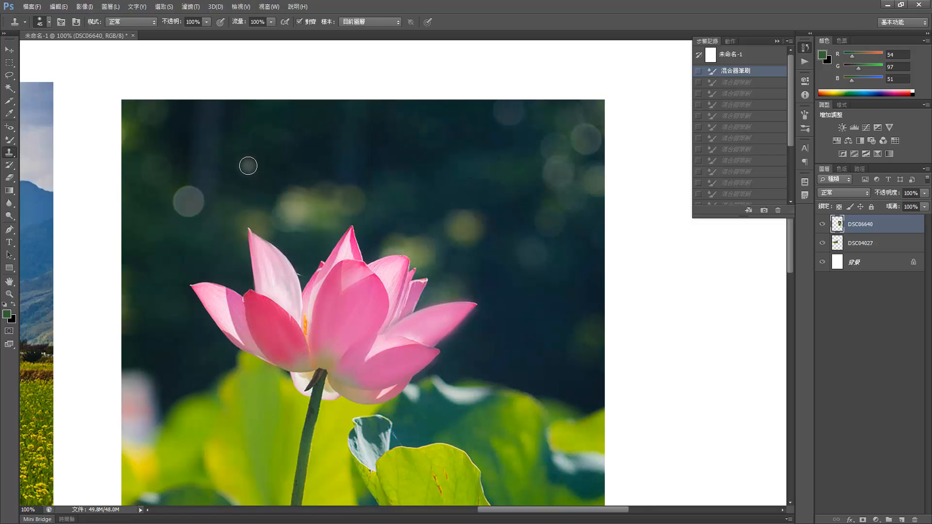
# Clone the pale light circle onto the dark background, once above the upper-left petal and once to the right of the flower
pyautogui.moveTo(248, 165)
pyautogui.mouseDown()
pyautogui.moveTo(240, 156)
pyautogui.moveTo(252, 167)
pyautogui.moveTo(249, 156)
pyautogui.mouseUp()
pyautogui.moveTo(439, 200); pyautogui.dragTo(389, 157)
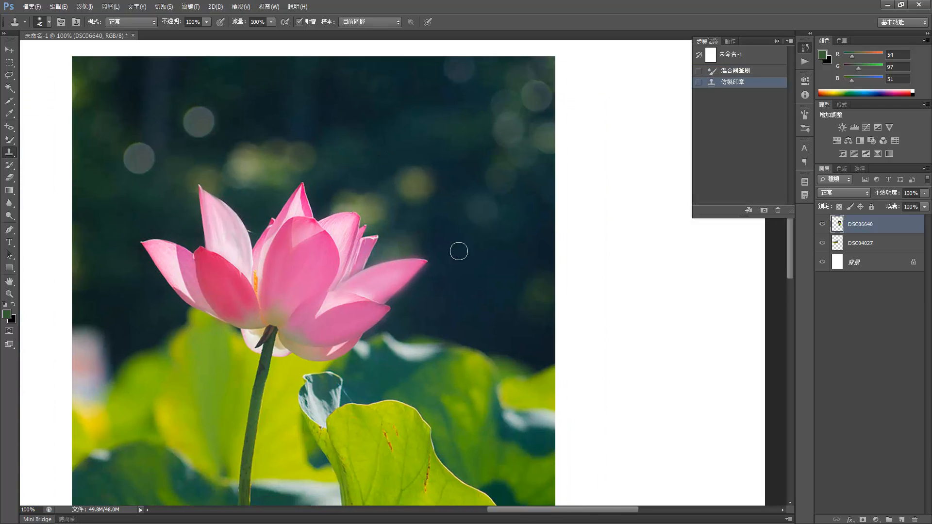
pyautogui.keyDown('alt'); pyautogui.click(139, 158); pyautogui.keyUp('alt')
pyautogui.moveTo(481, 243)
pyautogui.mouseDown()
pyautogui.moveTo(496, 270)
pyautogui.moveTo(492, 262)
pyautogui.mouseUp()
pyautogui.moveTo(403, 116); pyautogui.dragTo(401, 122)
# Set the Clone Stamp flow to 53% and its opacity to 70%
pyautogui.click(272, 22)
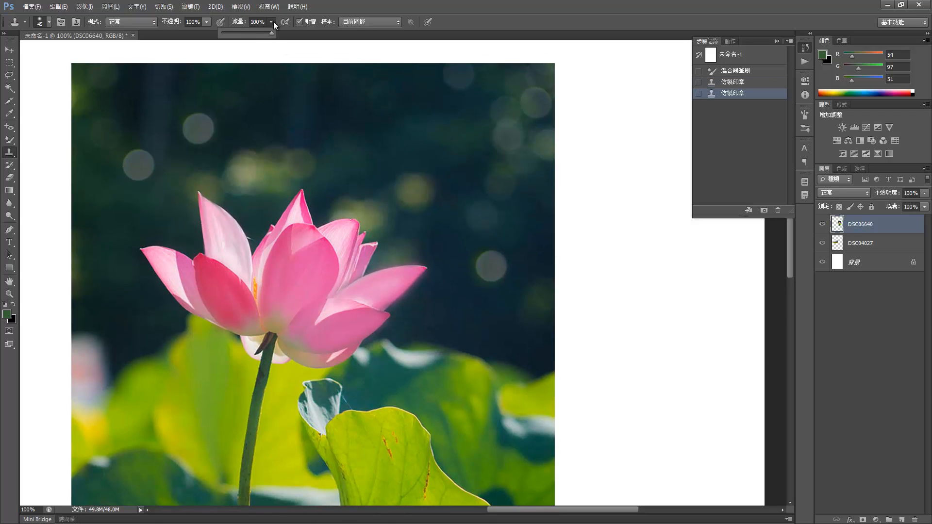
pyautogui.click(248, 36)
pyautogui.click(206, 22)
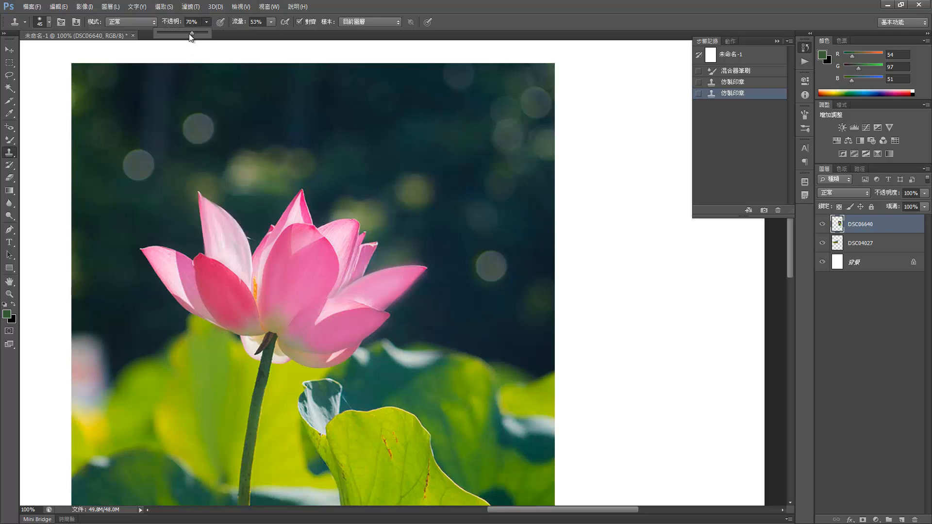
pyautogui.click(499, 23)
# Sample the cloned light circle above the upper-left petal and stamp it at reduced strength above the flower's right side
pyautogui.moveTo(408, 107); pyautogui.dragTo(383, 131)
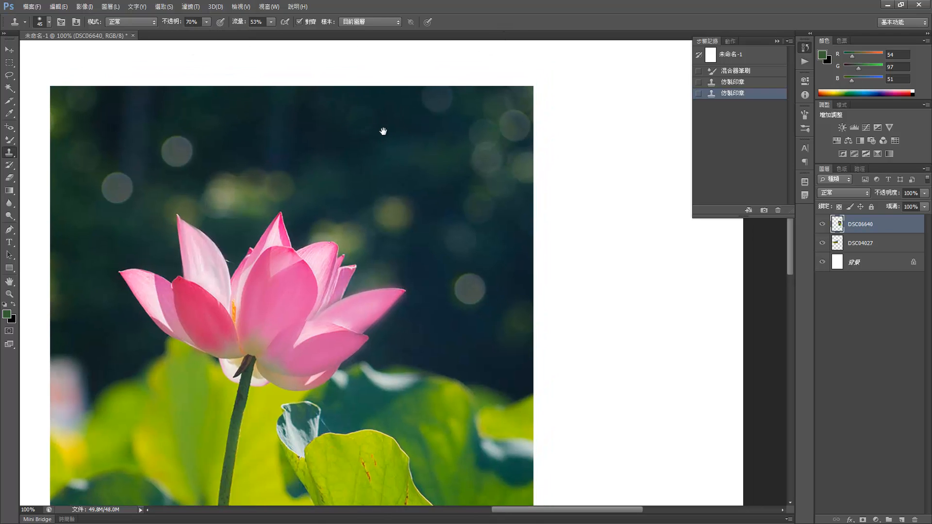
pyautogui.keyDown('alt'); pyautogui.click(177, 152); pyautogui.keyUp('alt')
pyautogui.moveTo(355, 146)
pyautogui.mouseDown()
pyautogui.moveTo(347, 164)
pyautogui.moveTo(361, 157)
pyautogui.mouseUp()
pyautogui.moveTo(386, 226)
pyautogui.mouseDown()
pyautogui.moveTo(388, 200)
pyautogui.moveTo(432, 198)
pyautogui.moveTo(402, 179)
pyautogui.mouseUp()
pyautogui.hotkey('ctrl', '-')
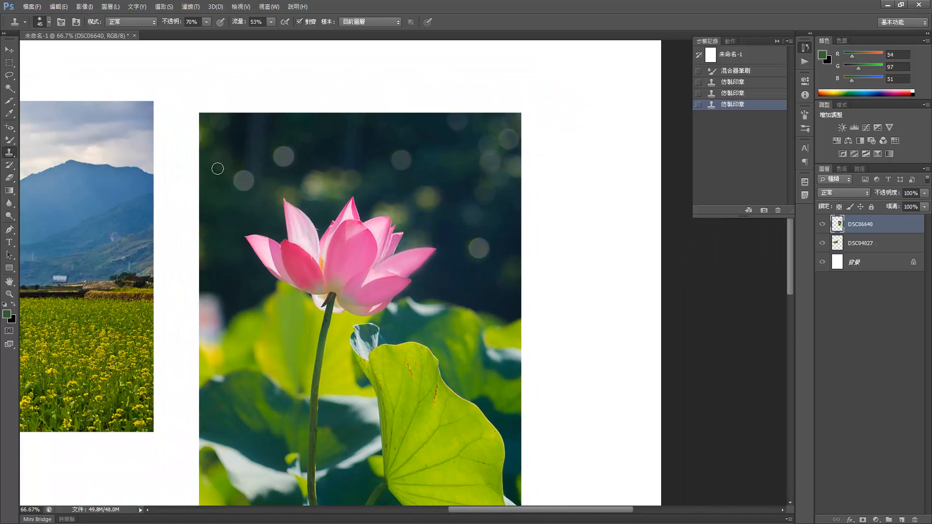
pyautogui.moveTo(364, 181); pyautogui.dragTo(390, 187)
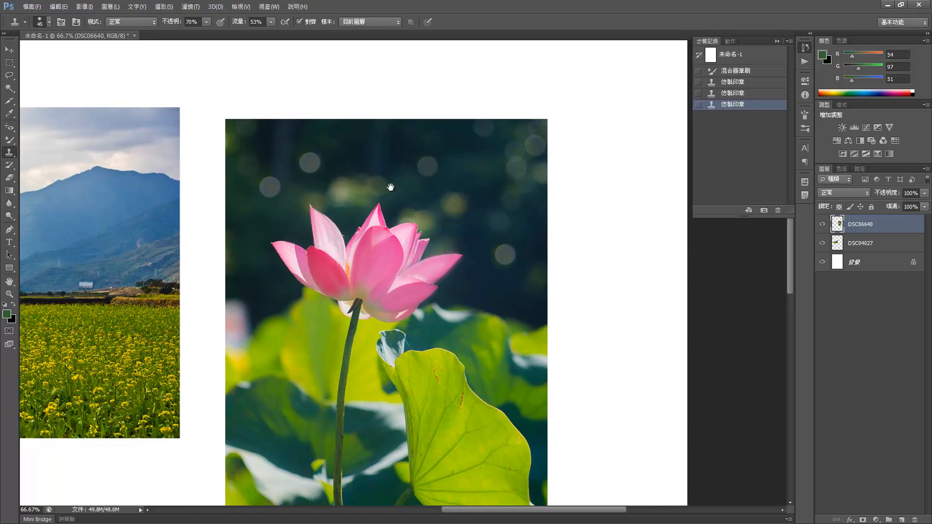
# Switch to the Pattern Stamp tool (圖樣印章工具) and set its opacity to 60%
pyautogui.rightClick(11, 155)
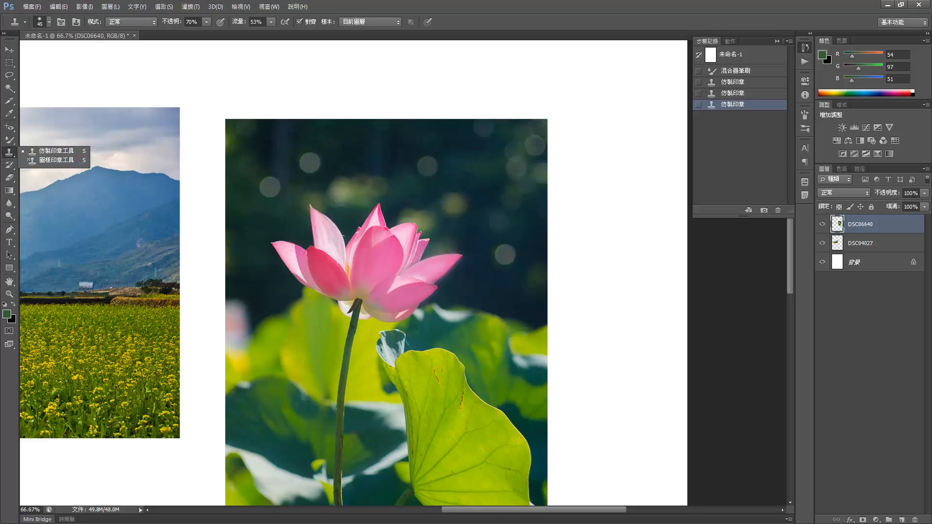
pyautogui.click(56, 160)
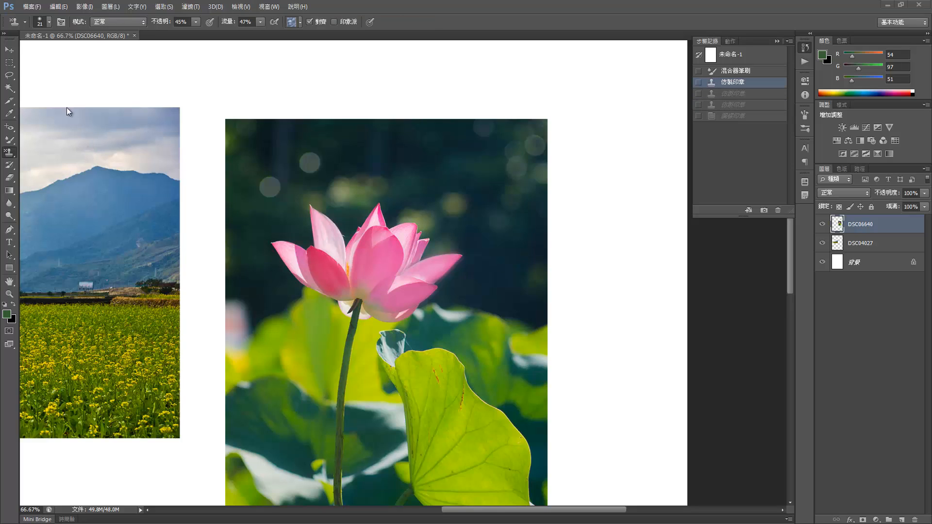
pyautogui.rightClick(11, 154)
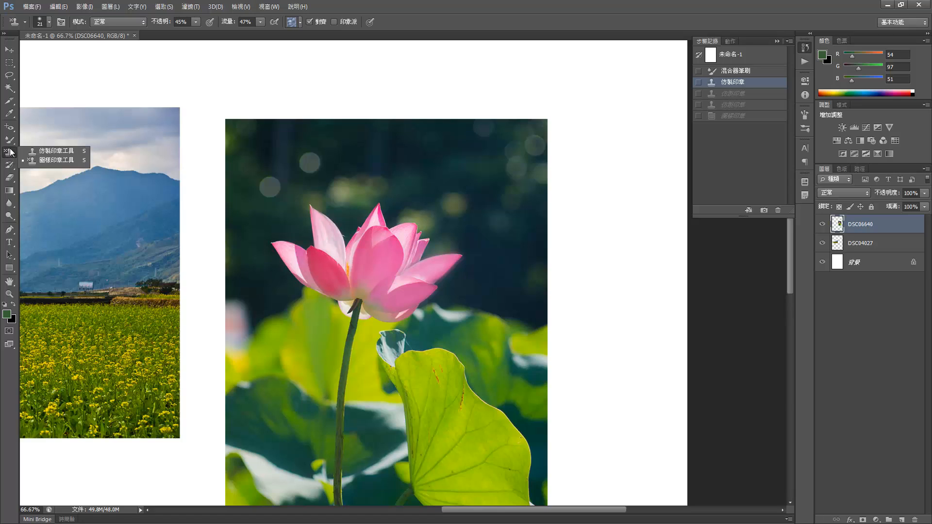
pyautogui.click(11, 152)
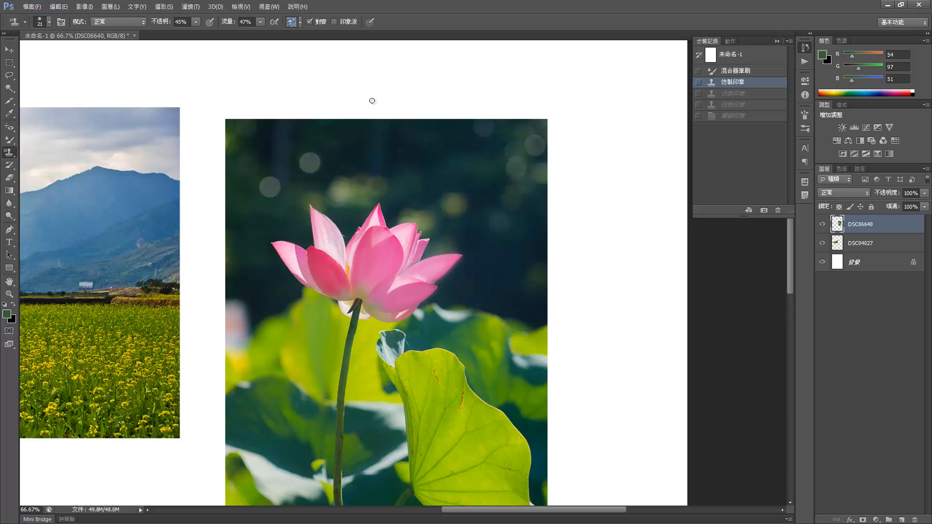
pyautogui.hotkey('ctrl', '+')
pyautogui.moveTo(364, 101); pyautogui.dragTo(355, 166)
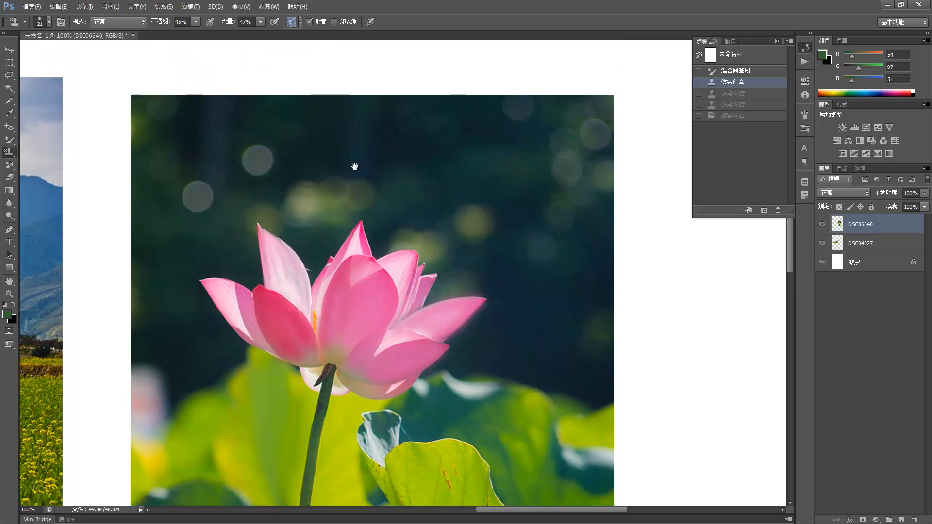
pyautogui.hotkey('ctrl', '+')
pyautogui.moveTo(272, 134); pyautogui.dragTo(411, 276)
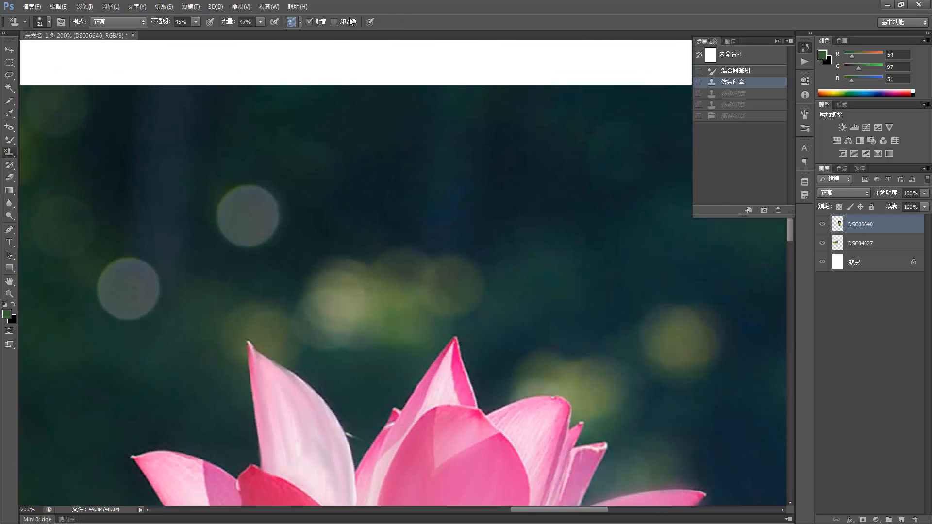
pyautogui.moveTo(197, 23)
pyautogui.mouseDown()
pyautogui.moveTo(210, 37)
pyautogui.moveTo(203, 33)
pyautogui.mouseUp()
pyautogui.click(259, 21)
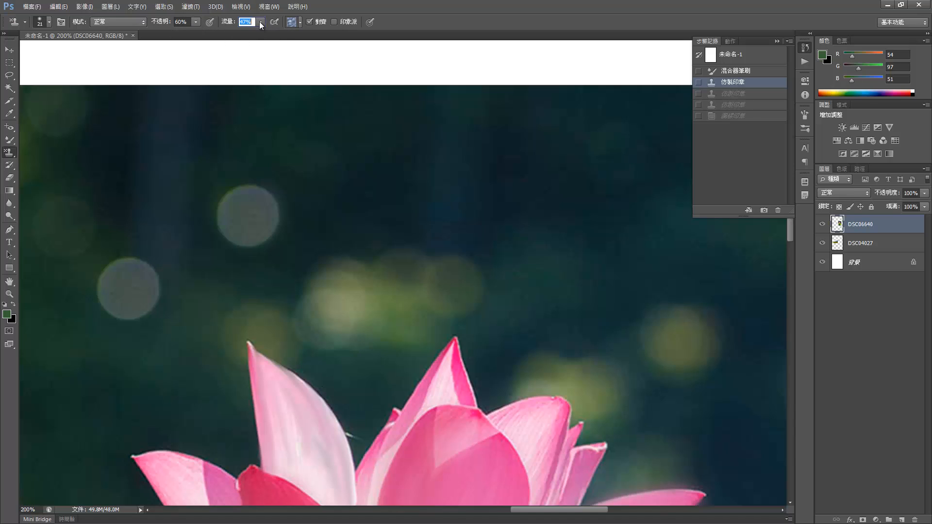
# Choose the white speckled pattern for the Pattern Stamp and paint it over the dark background above the flower
pyautogui.click(299, 22)
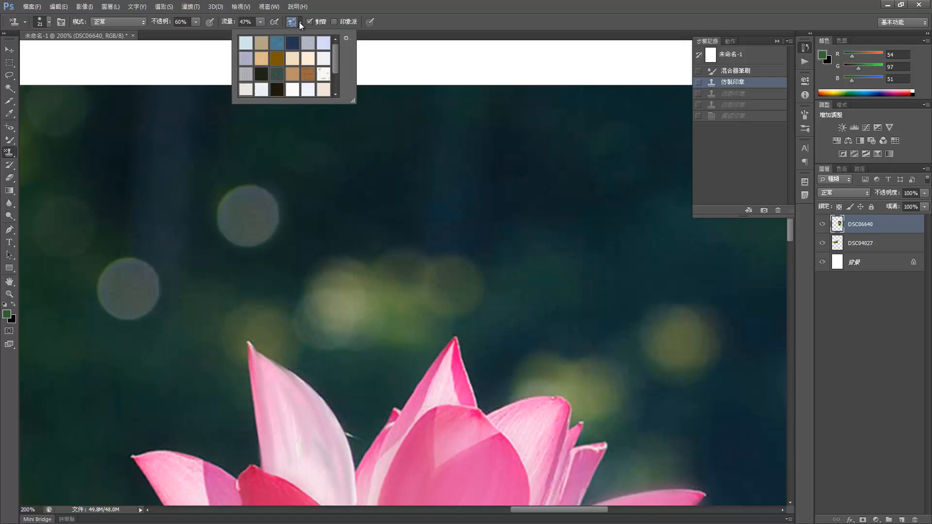
pyautogui.click(292, 23)
pyautogui.click(291, 23)
pyautogui.click(347, 38)
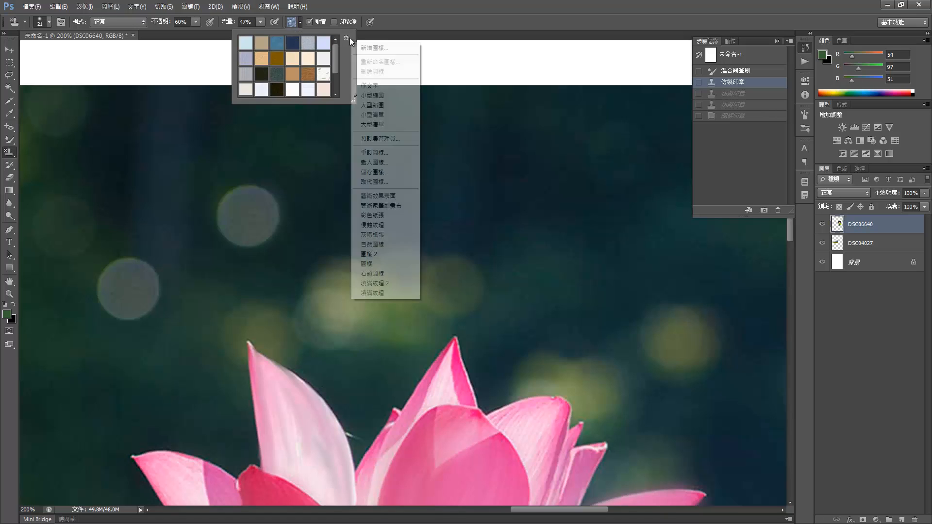
pyautogui.click(291, 22)
pyautogui.click(323, 75)
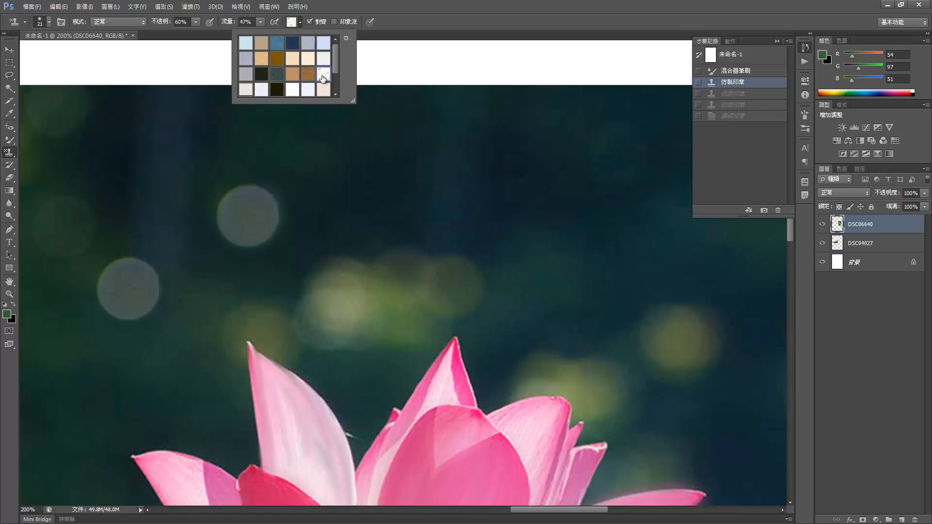
pyautogui.click(409, 183)
pyautogui.moveTo(416, 158)
pyautogui.mouseDown()
pyautogui.moveTo(406, 183)
pyautogui.moveTo(396, 147)
pyautogui.moveTo(383, 196)
pyautogui.moveTo(363, 194)
pyautogui.moveTo(363, 178)
pyautogui.moveTo(378, 190)
pyautogui.moveTo(414, 158)
pyautogui.moveTo(481, 142)
pyautogui.moveTo(532, 186)
pyautogui.moveTo(479, 213)
pyautogui.moveTo(425, 164)
pyautogui.moveTo(377, 141)
pyautogui.moveTo(382, 135)
pyautogui.moveTo(370, 149)
pyautogui.moveTo(509, 139)
pyautogui.moveTo(475, 198)
pyautogui.moveTo(352, 229)
pyautogui.moveTo(394, 184)
pyautogui.moveTo(409, 206)
pyautogui.moveTo(402, 236)
pyautogui.moveTo(481, 225)
pyautogui.moveTo(534, 250)
pyautogui.mouseUp()
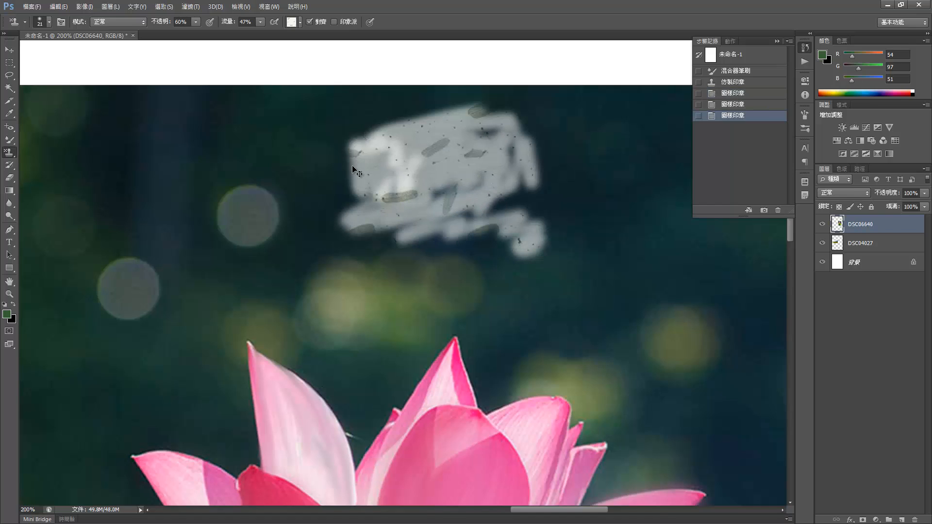
# Revert the white speckled Pattern Stamp strokes back to the last Clone Stamp (仿製印章) history state
pyautogui.hotkey('ctrl', 'alt', 'z')
pyautogui.click(746, 87)
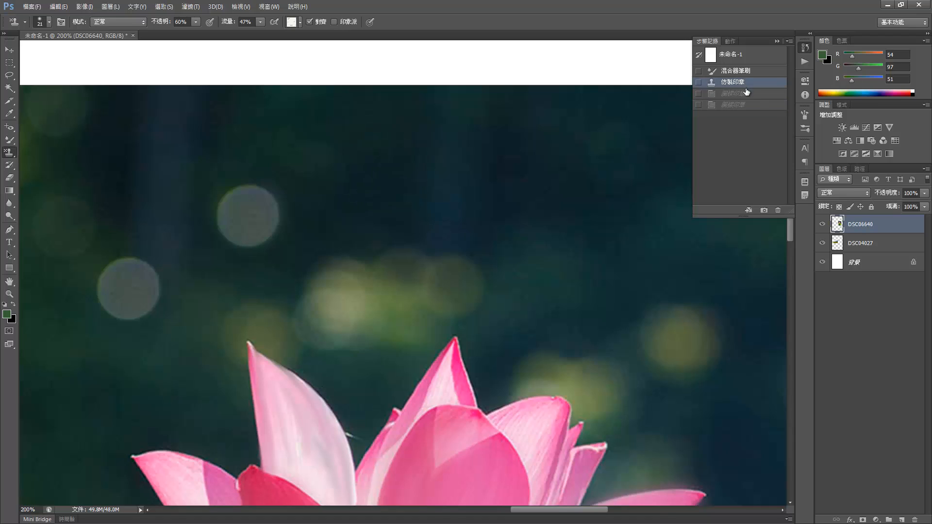
# Replace the Pattern Stamp's current pattern set with the rock patterns (石頭圖樣)
pyautogui.click(301, 22)
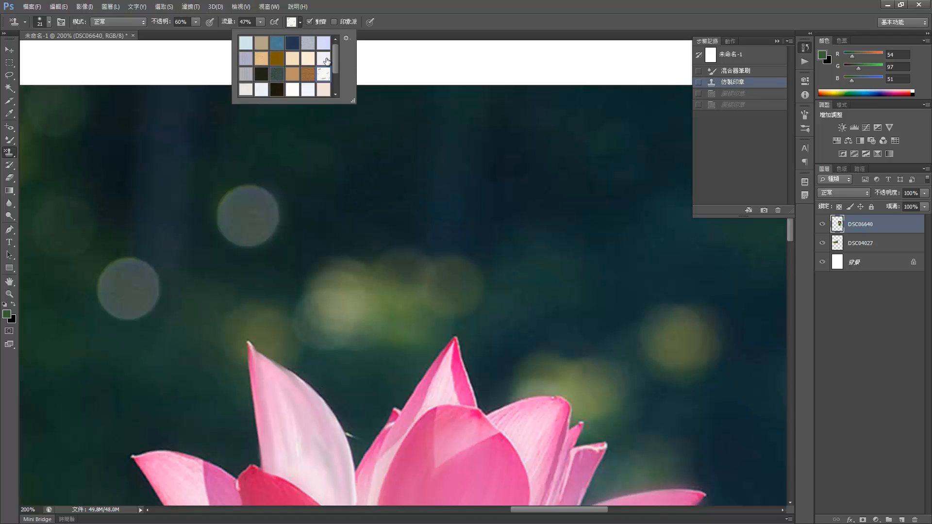
pyautogui.moveTo(335, 61); pyautogui.dragTo(339, 89)
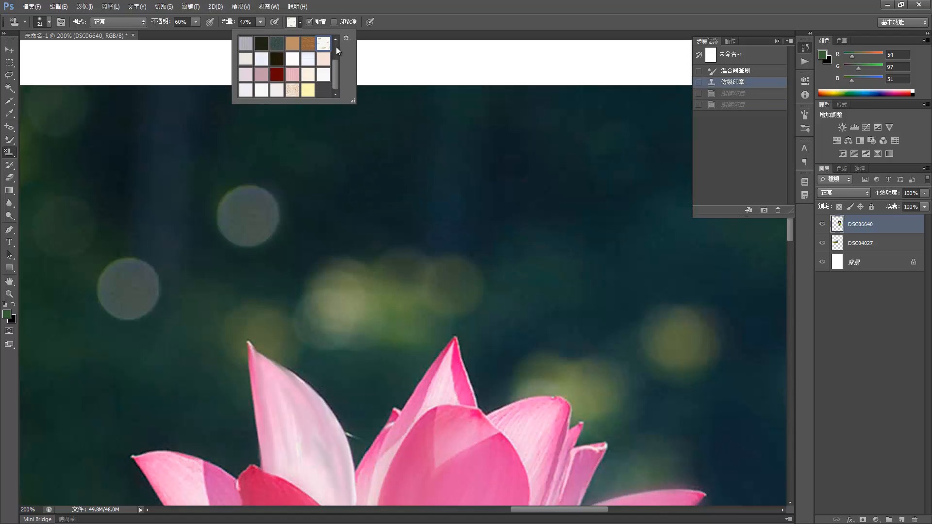
pyautogui.click(346, 38)
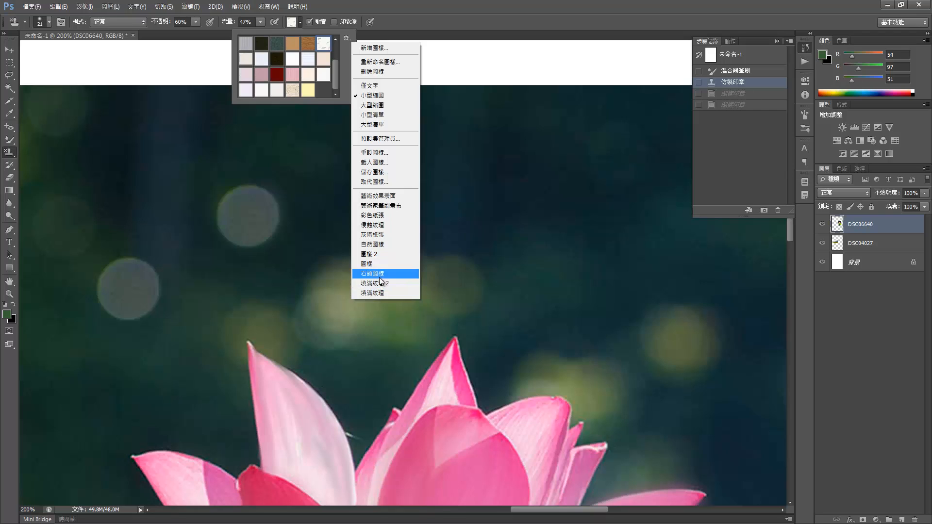
pyautogui.click(382, 274)
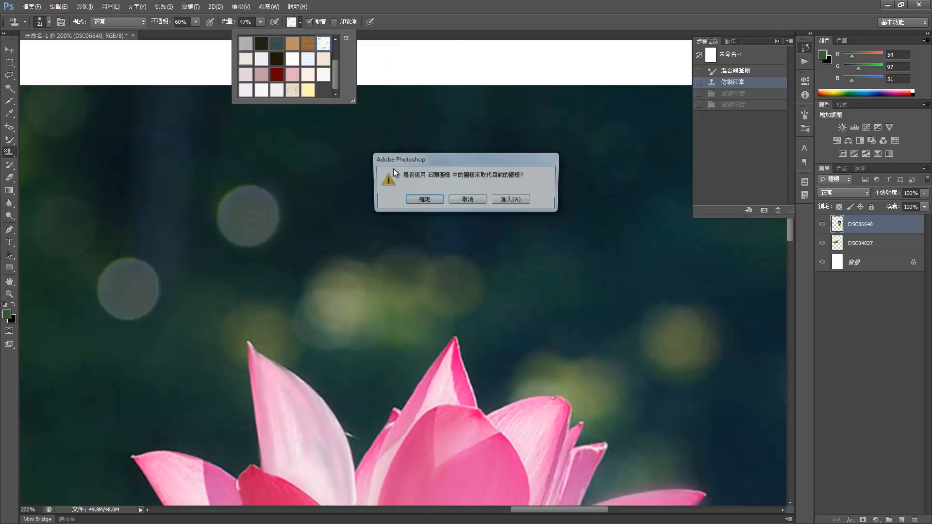
pyautogui.click(440, 202)
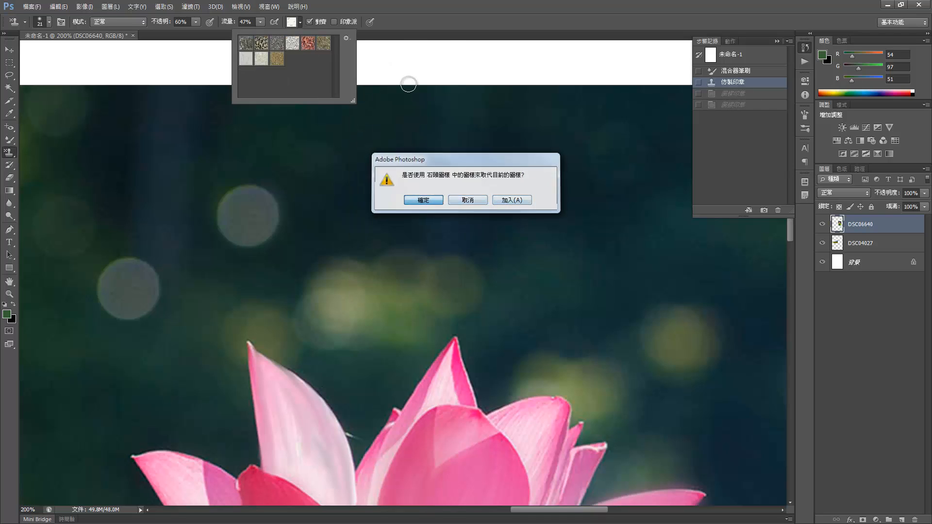
# Paint the second rock pattern over the dark background above the flower and revert to the Clone Stamp (仿製印章) history state
pyautogui.click(263, 44)
pyautogui.moveTo(397, 168)
pyautogui.mouseDown()
pyautogui.moveTo(378, 155)
pyautogui.moveTo(433, 157)
pyautogui.moveTo(430, 124)
pyautogui.moveTo(368, 118)
pyautogui.moveTo(439, 132)
pyautogui.moveTo(359, 140)
pyautogui.moveTo(336, 100)
pyautogui.moveTo(512, 97)
pyautogui.moveTo(387, 106)
pyautogui.moveTo(347, 94)
pyautogui.moveTo(479, 77)
pyautogui.moveTo(322, 81)
pyautogui.moveTo(523, 78)
pyautogui.moveTo(442, 100)
pyautogui.moveTo(503, 129)
pyautogui.moveTo(472, 142)
pyautogui.moveTo(349, 145)
pyautogui.moveTo(361, 133)
pyautogui.moveTo(370, 174)
pyautogui.moveTo(355, 196)
pyautogui.moveTo(398, 214)
pyautogui.moveTo(431, 211)
pyautogui.moveTo(467, 183)
pyautogui.moveTo(484, 143)
pyautogui.moveTo(444, 189)
pyautogui.moveTo(440, 212)
pyautogui.moveTo(375, 206)
pyautogui.moveTo(350, 236)
pyautogui.moveTo(393, 239)
pyautogui.moveTo(378, 232)
pyautogui.moveTo(387, 146)
pyautogui.moveTo(334, 115)
pyautogui.moveTo(359, 127)
pyautogui.moveTo(375, 168)
pyautogui.moveTo(438, 125)
pyautogui.moveTo(447, 161)
pyautogui.moveTo(496, 137)
pyautogui.mouseUp()
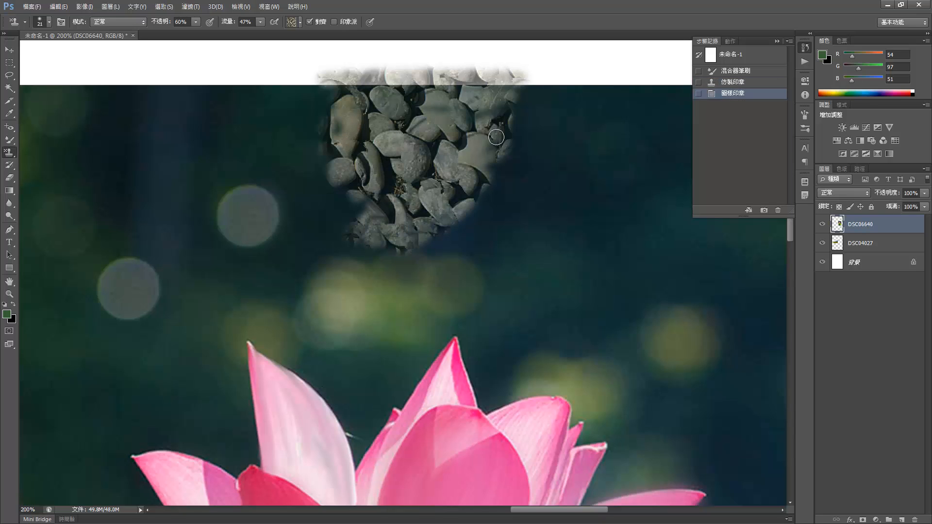
pyautogui.click(747, 84)
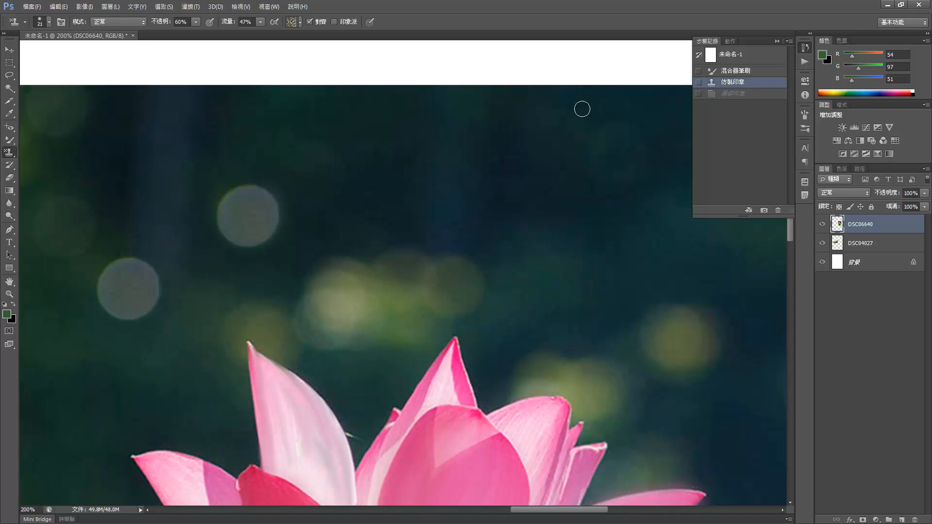
# Switch to the History Brush tool (步驟記錄筆刷工具) and set the 點陣化圖層 history state as its source
pyautogui.click(10, 156)
pyautogui.click(4, 153)
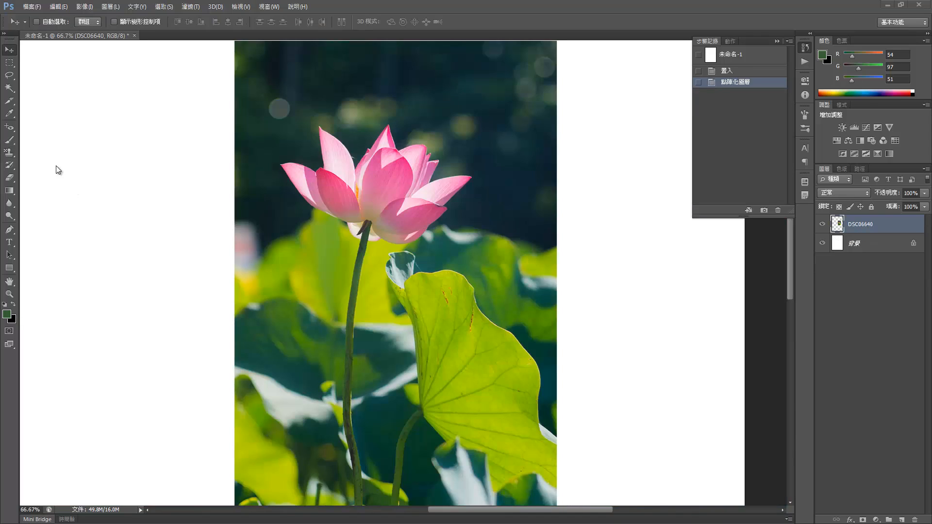
pyautogui.click(9, 165)
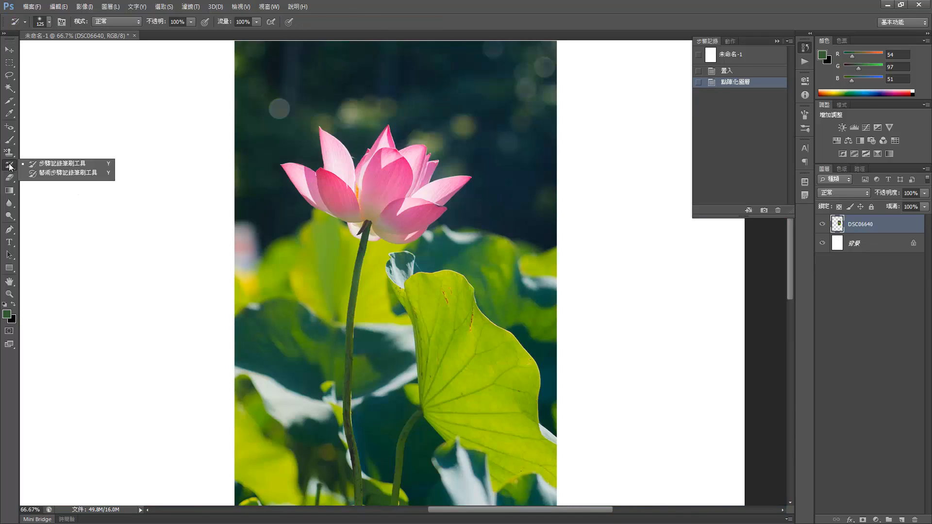
pyautogui.click(748, 132)
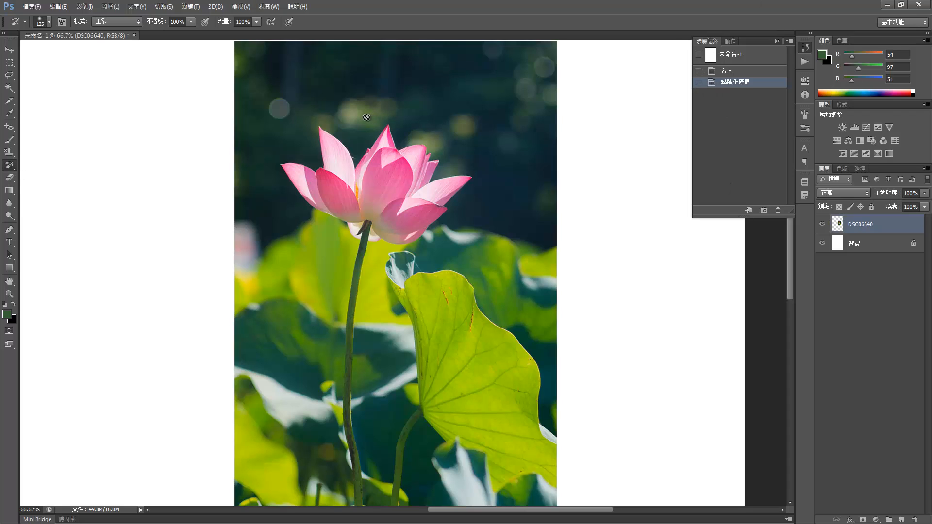
pyautogui.moveTo(333, 129); pyautogui.dragTo(325, 141)
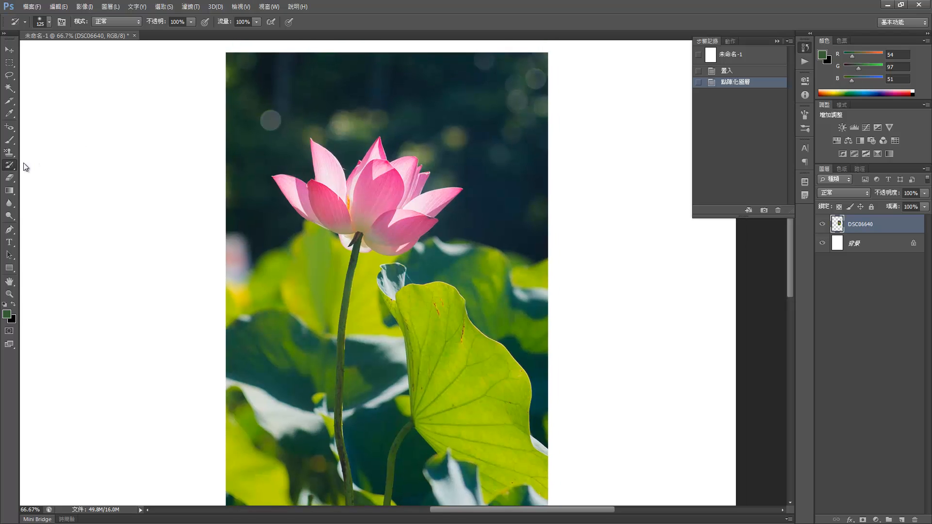
pyautogui.click(10, 167)
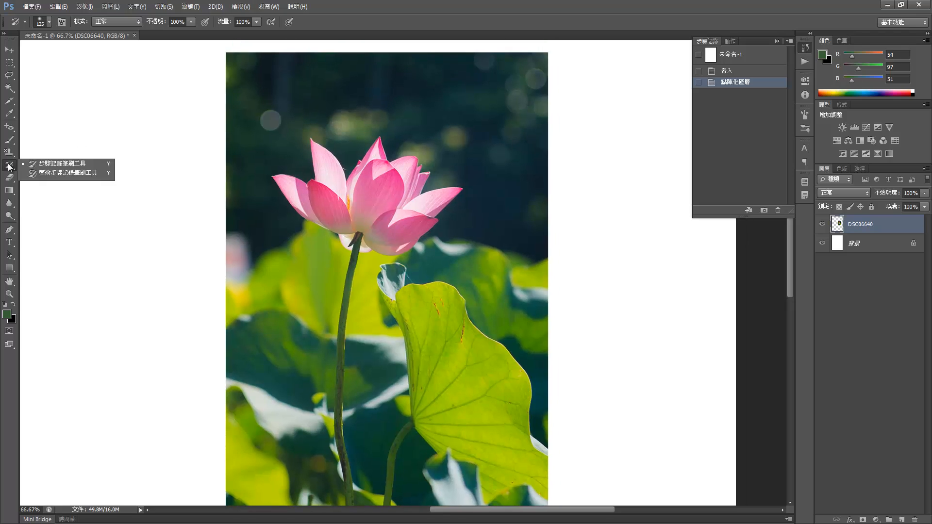
pyautogui.click(9, 167)
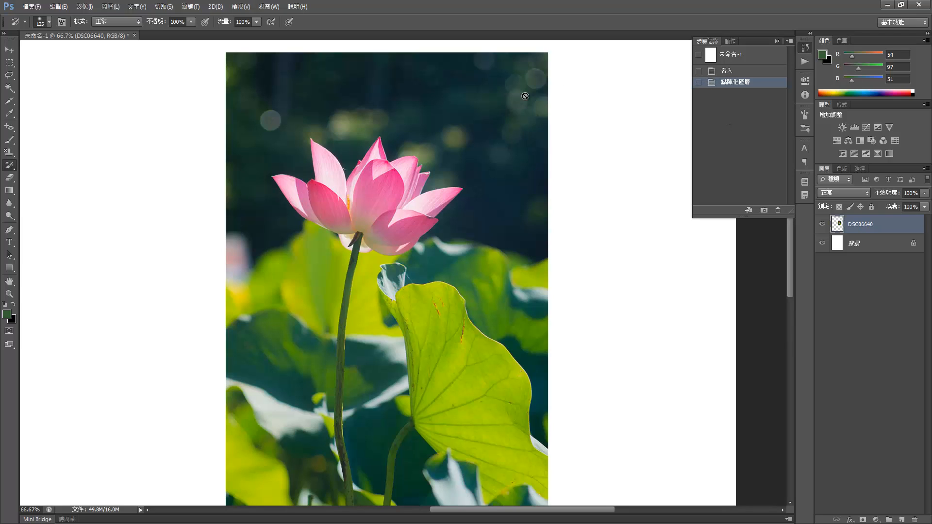
pyautogui.moveTo(454, 177); pyautogui.dragTo(443, 142)
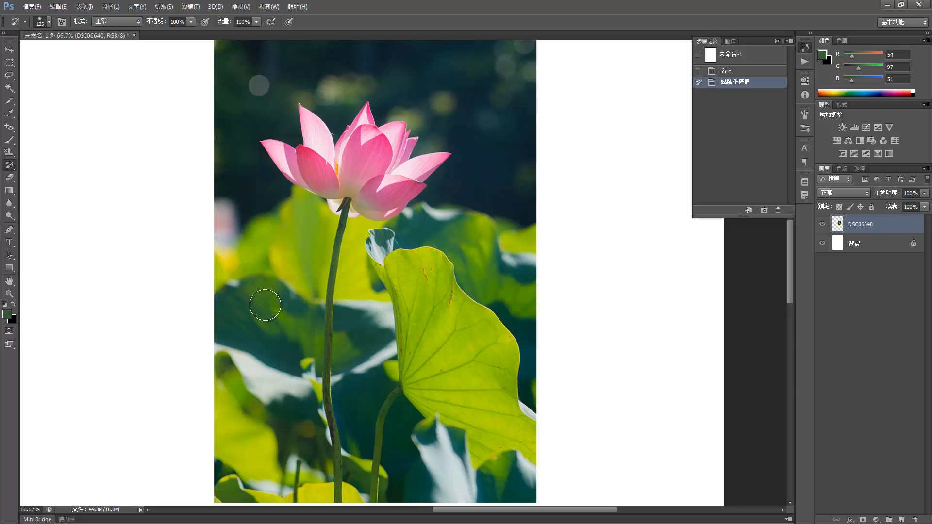
# Apply a Gaussian Blur (高斯模糊) to the whole lotus photo layer, strong enough to soften the flower and leaves
pyautogui.click(190, 6)
pyautogui.moveTo(172, 8)
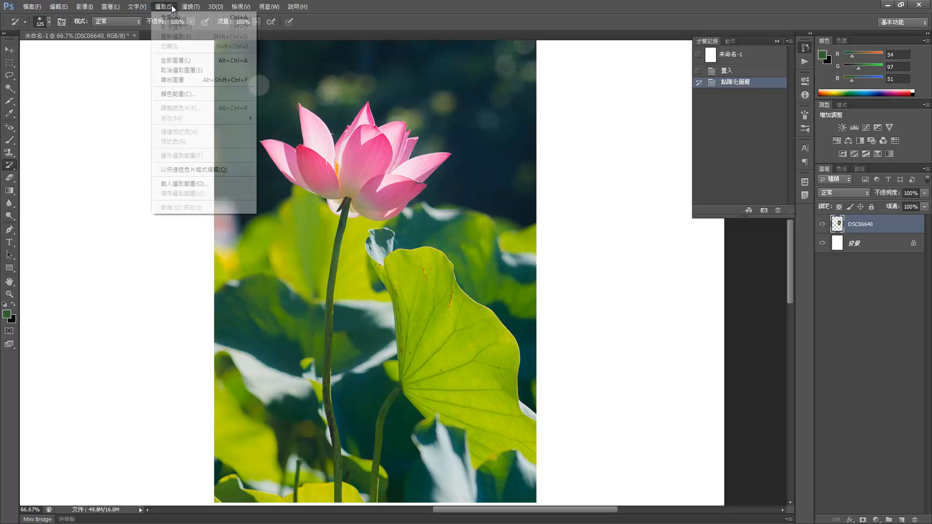
pyautogui.moveTo(222, 7)
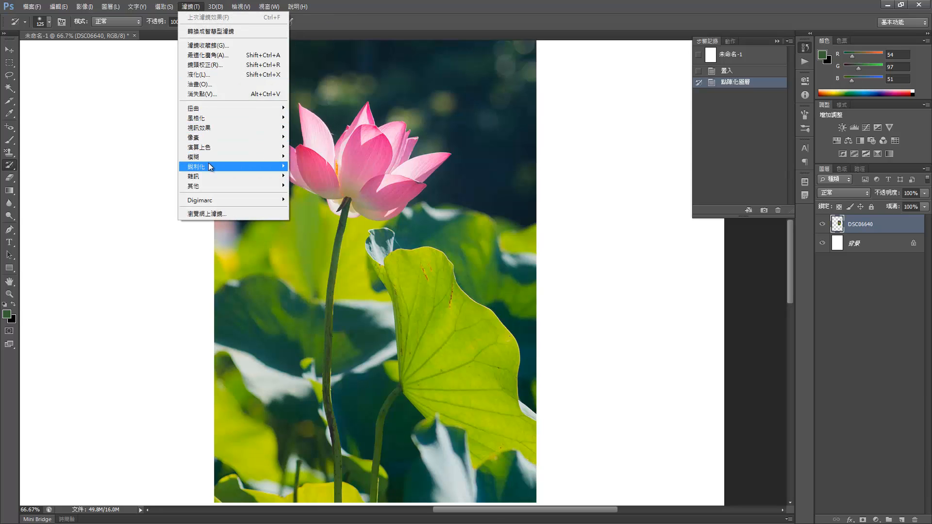
pyautogui.moveTo(207, 157)
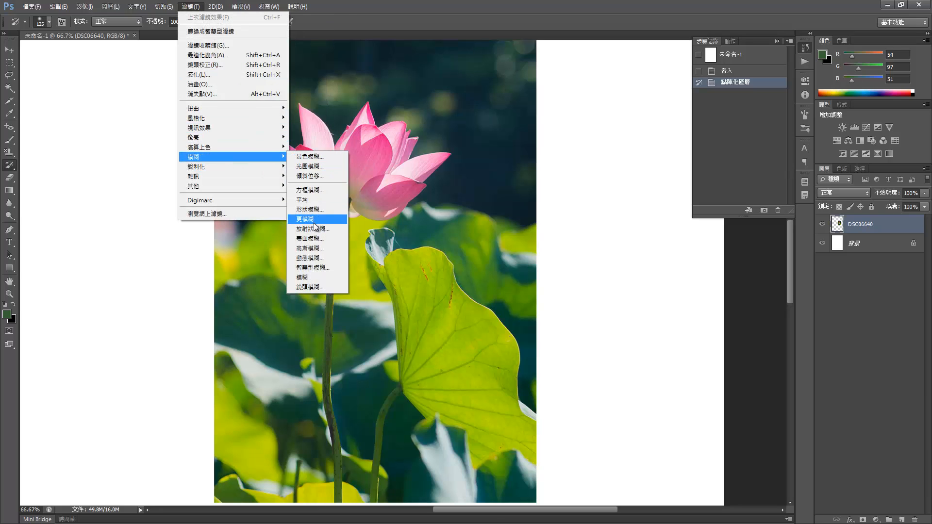
pyautogui.click(311, 248)
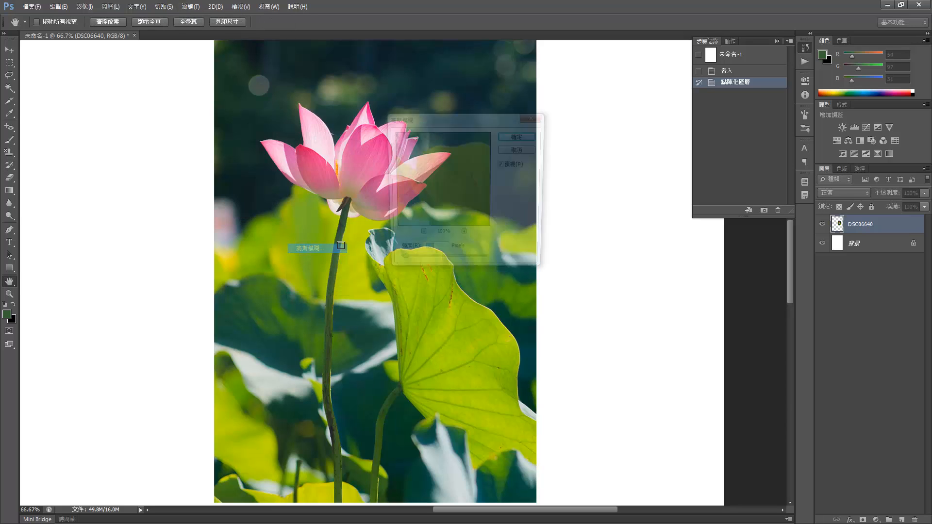
pyautogui.moveTo(419, 265)
pyautogui.mouseDown()
pyautogui.moveTo(449, 266)
pyautogui.moveTo(427, 264)
pyautogui.mouseUp()
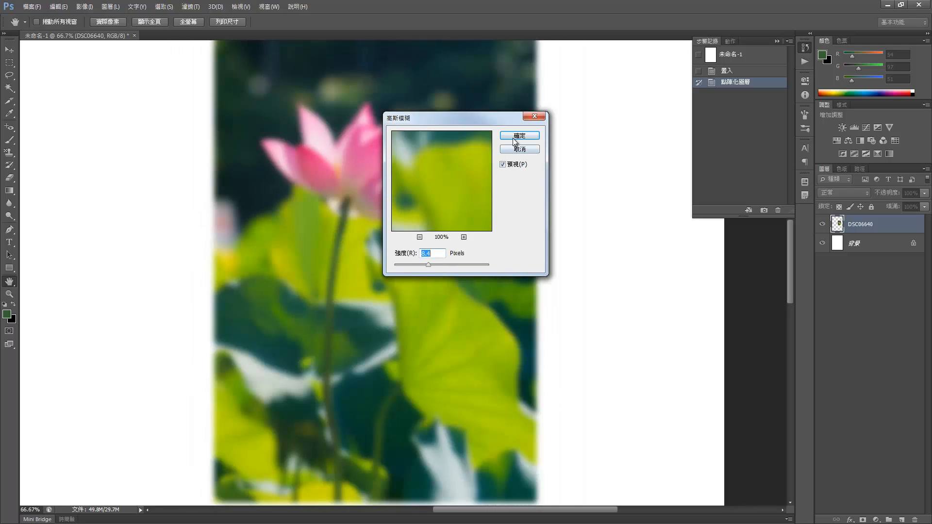
pyautogui.click(512, 138)
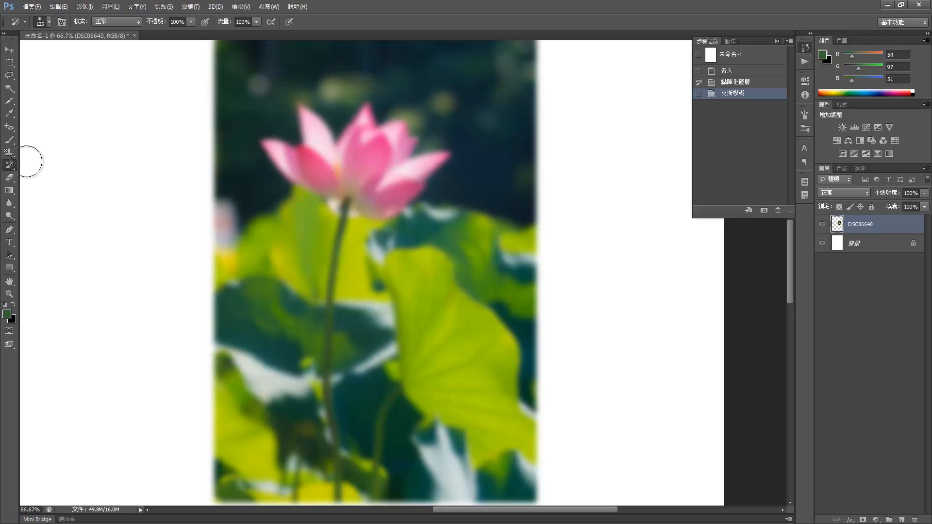
# Reselect the History Brush tool (步驟記錄筆刷工具) and reduce its brush size to 60
pyautogui.click(15, 166)
pyautogui.click(52, 165)
pyautogui.rightClick(13, 168)
pyautogui.click(44, 166)
pyautogui.press('[')
pyautogui.press('[')
pyautogui.press('[')
pyautogui.press('[')
pyautogui.press('[')
pyautogui.rightClick(13, 168)
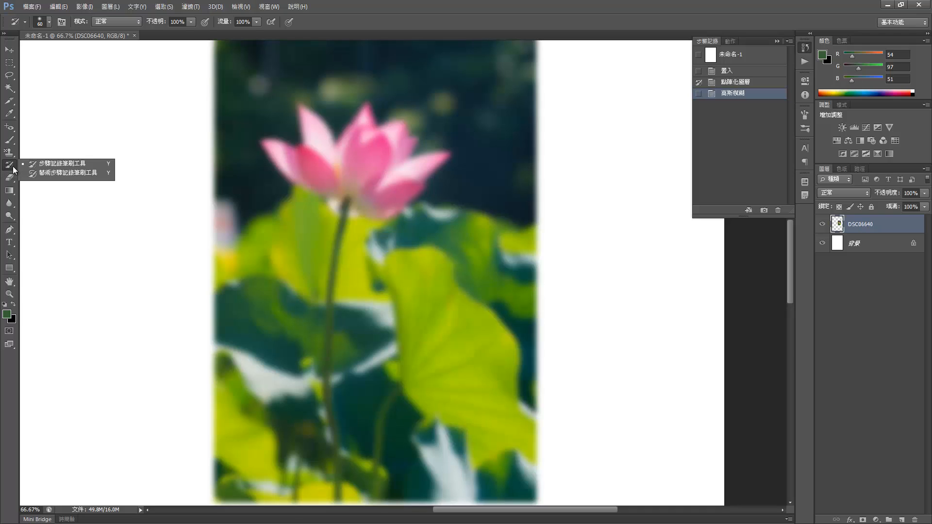
pyautogui.click(57, 165)
# Paint over the lotus petals with the History Brush to restore their sharpness from the blurred photo
pyautogui.moveTo(297, 163)
pyautogui.mouseDown()
pyautogui.moveTo(330, 178)
pyautogui.moveTo(316, 160)
pyautogui.moveTo(310, 173)
pyautogui.moveTo(316, 162)
pyautogui.moveTo(307, 172)
pyautogui.moveTo(270, 147)
pyautogui.moveTo(296, 173)
pyautogui.moveTo(334, 181)
pyautogui.moveTo(303, 112)
pyautogui.moveTo(309, 143)
pyautogui.moveTo(321, 132)
pyautogui.moveTo(334, 167)
pyautogui.moveTo(365, 111)
pyautogui.moveTo(338, 145)
pyautogui.moveTo(368, 125)
pyautogui.moveTo(351, 165)
pyautogui.moveTo(360, 144)
pyautogui.moveTo(384, 148)
pyautogui.moveTo(397, 132)
pyautogui.moveTo(367, 147)
pyautogui.moveTo(397, 127)
pyautogui.moveTo(383, 158)
pyautogui.moveTo(407, 144)
pyautogui.moveTo(386, 181)
pyautogui.moveTo(440, 158)
pyautogui.mouseUp()
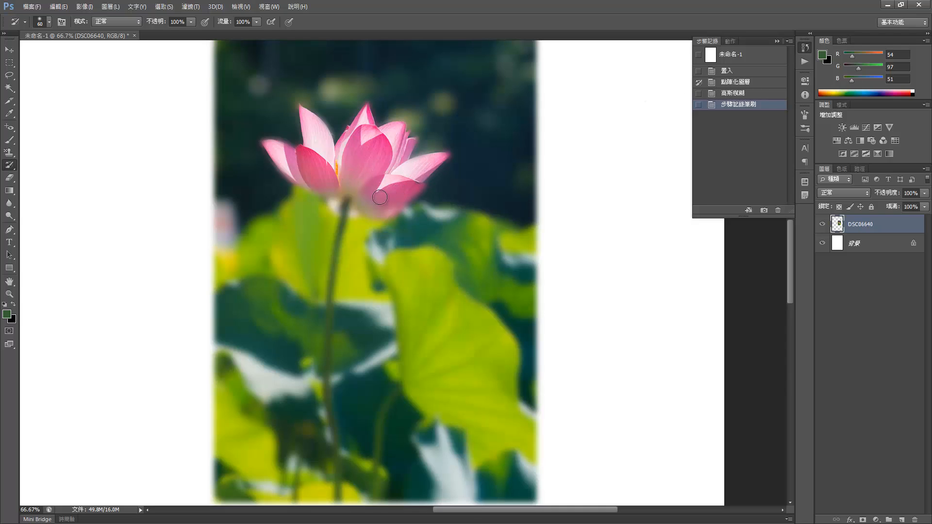
pyautogui.moveTo(421, 182)
pyautogui.mouseDown()
pyautogui.moveTo(367, 207)
pyautogui.moveTo(395, 204)
pyautogui.moveTo(375, 215)
pyautogui.moveTo(403, 192)
pyautogui.moveTo(361, 202)
pyautogui.moveTo(373, 178)
pyautogui.moveTo(383, 178)
pyautogui.moveTo(357, 180)
pyautogui.moveTo(329, 192)
pyautogui.moveTo(353, 206)
pyautogui.moveTo(337, 200)
pyautogui.moveTo(360, 206)
pyautogui.mouseUp()
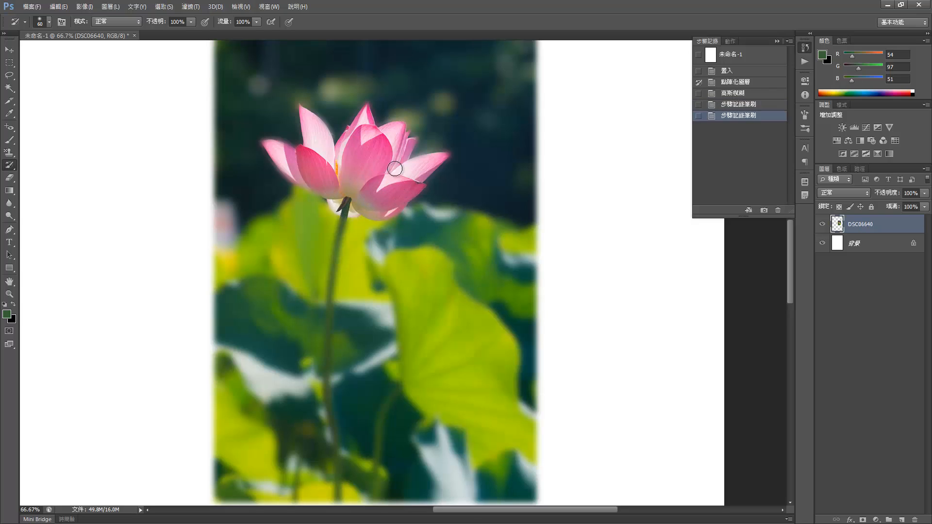
pyautogui.moveTo(331, 157); pyautogui.dragTo(289, 130)
pyautogui.moveTo(374, 136); pyautogui.dragTo(352, 148)
# Reduce the History Brush size to 35 and restore the lotus stem and flower base down to the photo's lower edge
pyautogui.press('[')
pyautogui.press('[')
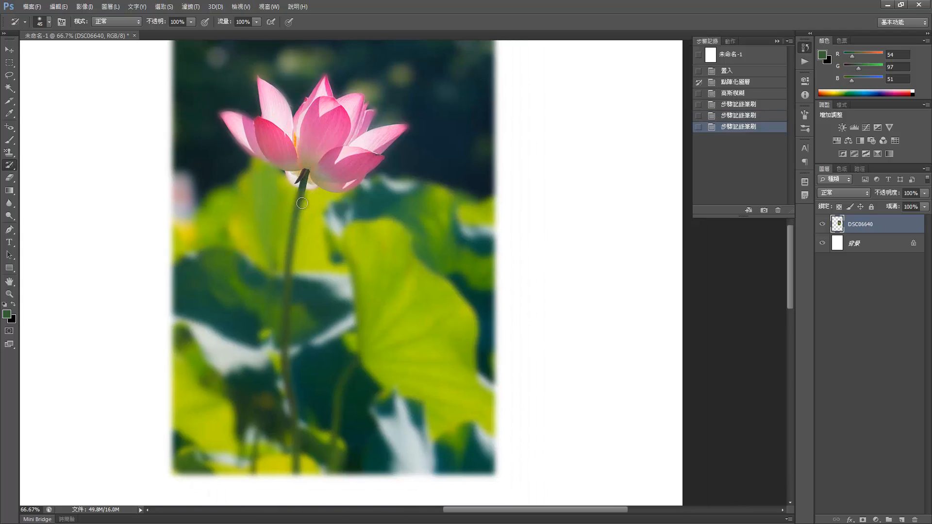
pyautogui.moveTo(302, 184)
pyautogui.mouseDown()
pyautogui.moveTo(283, 310)
pyautogui.moveTo(294, 471)
pyautogui.moveTo(296, 460)
pyautogui.mouseUp()
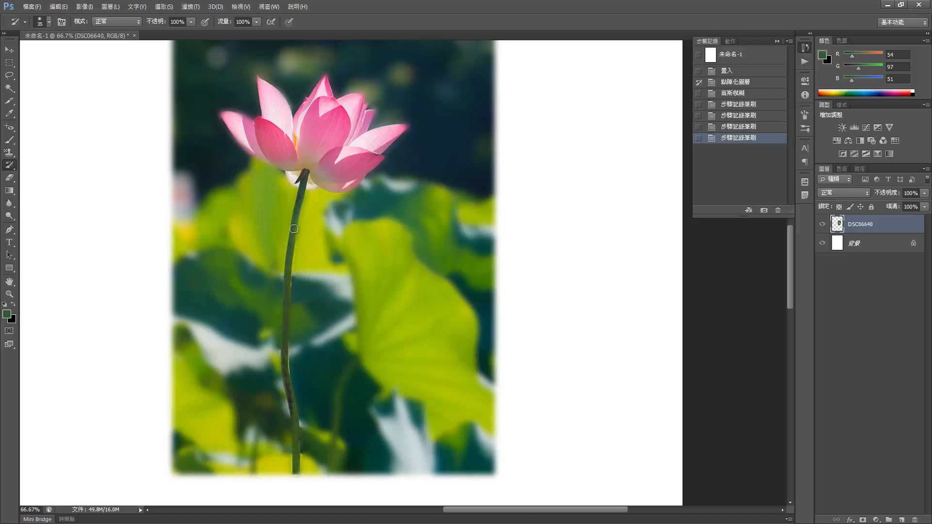
pyautogui.click(306, 174)
pyautogui.moveTo(434, 111); pyautogui.dragTo(431, 127)
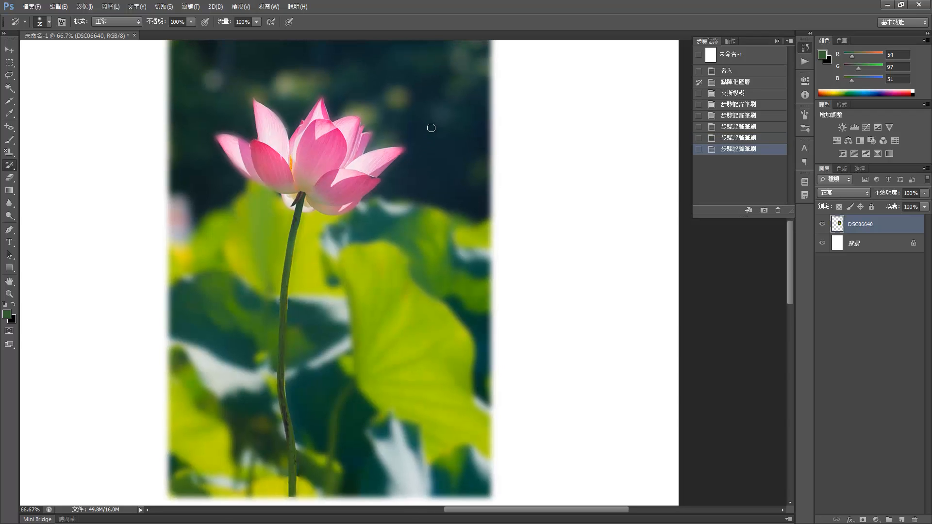
# Switch to the Art History Brush tool (藝術步驟記錄筆刷工具) with the whole lotus photo in view
pyautogui.hotkey('ctrl', '-')
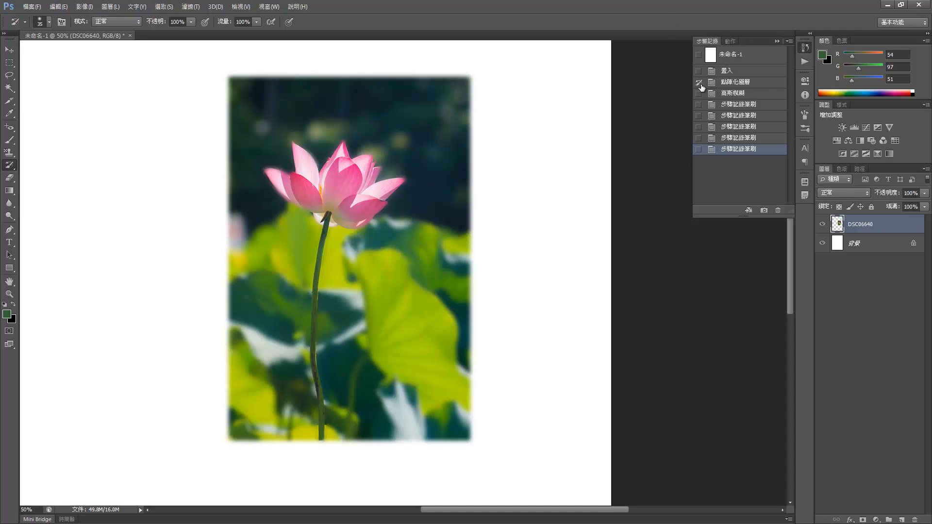
pyautogui.click(15, 169)
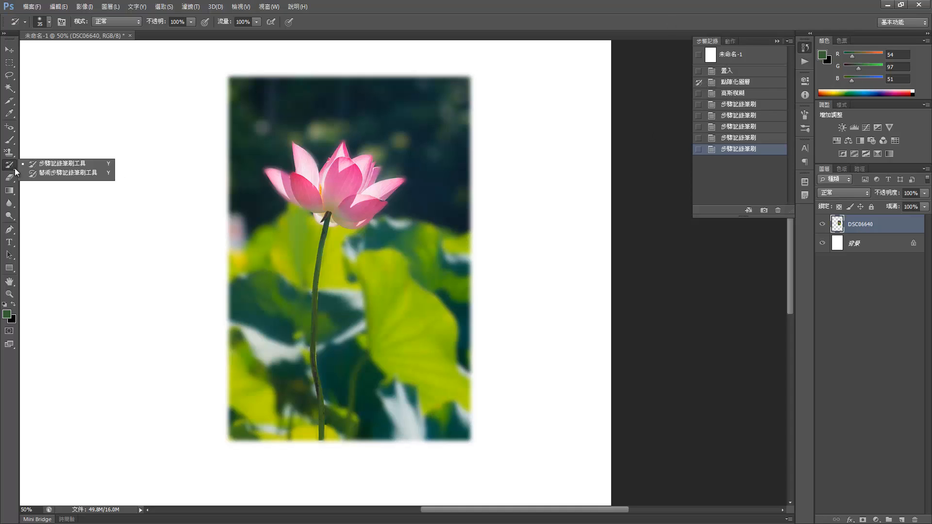
pyautogui.click(23, 164)
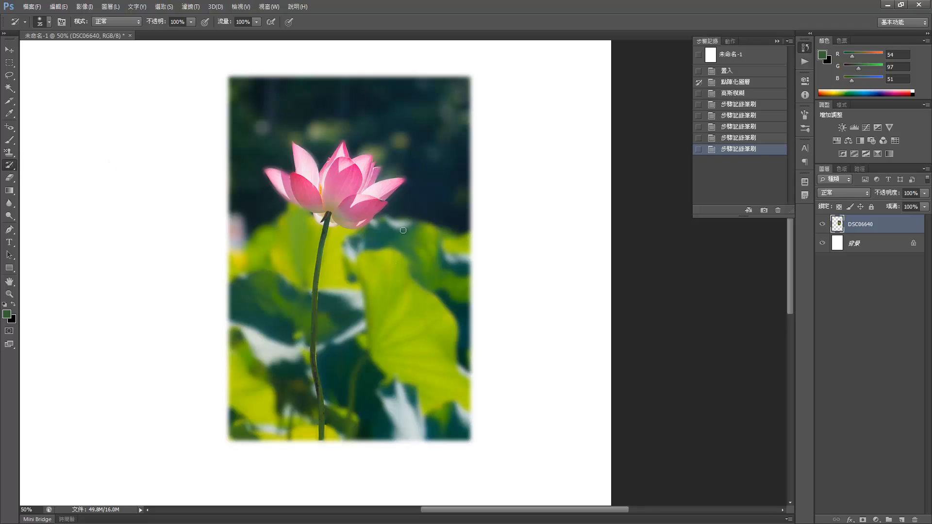
pyautogui.click(11, 168)
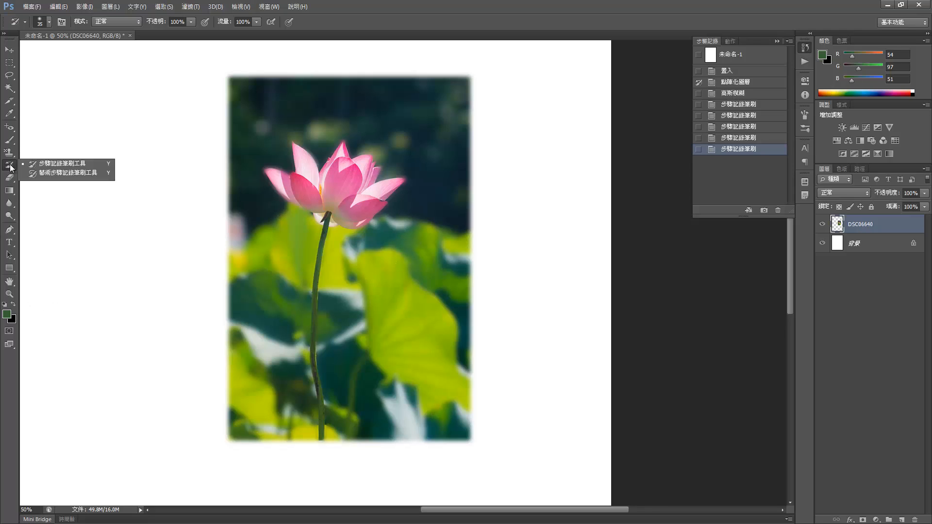
pyautogui.click(49, 176)
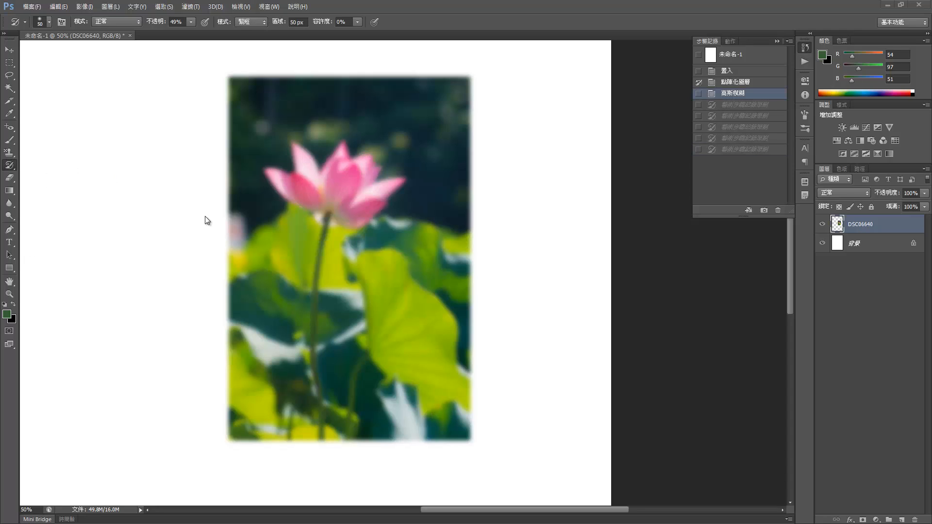
# Paint Art History Brush strokes over the large green leaf and the darker leaves along the photo's lower-right edge
pyautogui.moveTo(396, 291)
pyautogui.mouseDown()
pyautogui.moveTo(364, 266)
pyautogui.moveTo(370, 356)
pyautogui.moveTo(436, 395)
pyautogui.moveTo(443, 378)
pyautogui.moveTo(409, 302)
pyautogui.moveTo(372, 256)
pyautogui.moveTo(432, 316)
pyautogui.moveTo(417, 316)
pyautogui.mouseUp()
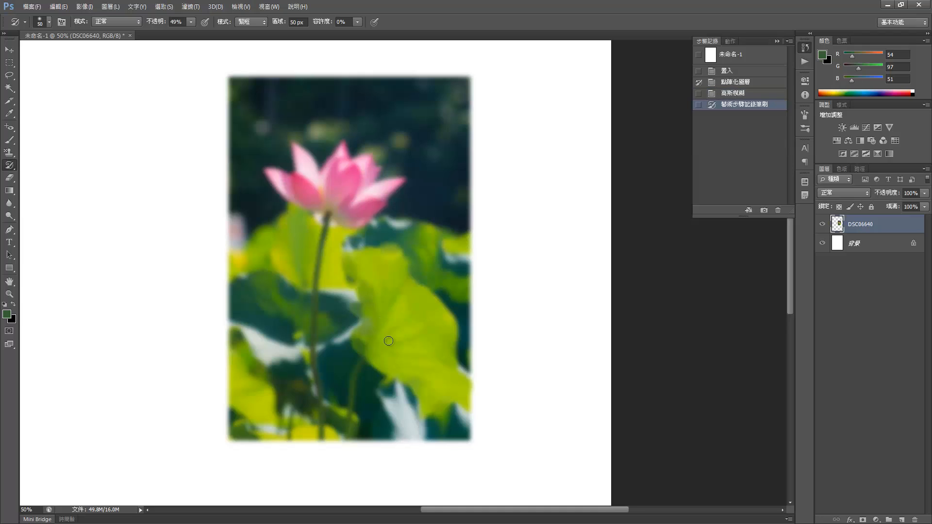
pyautogui.moveTo(420, 380); pyautogui.dragTo(437, 411)
pyautogui.moveTo(429, 416)
pyautogui.mouseDown()
pyautogui.moveTo(468, 433)
pyautogui.moveTo(461, 413)
pyautogui.mouseUp()
pyautogui.moveTo(402, 391)
pyautogui.mouseDown()
pyautogui.moveTo(385, 377)
pyautogui.moveTo(371, 417)
pyautogui.mouseUp()
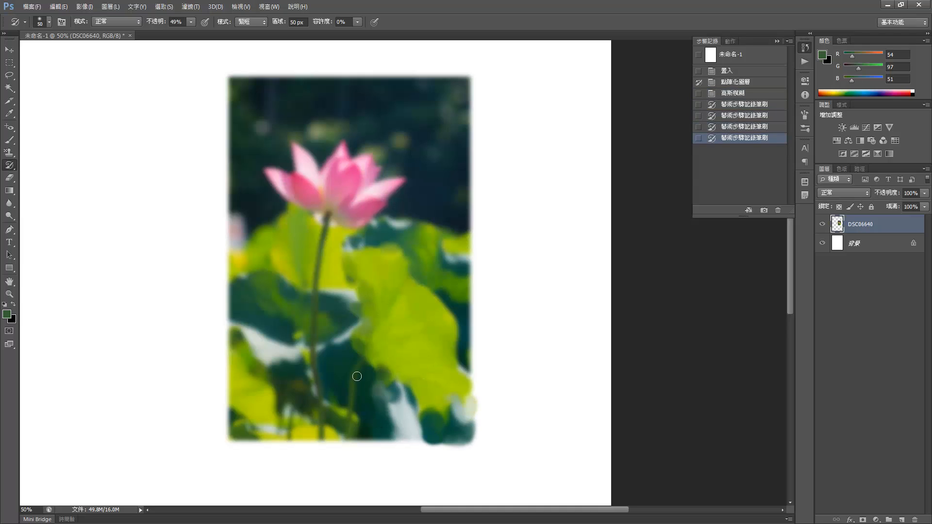
pyautogui.moveTo(354, 376)
pyautogui.mouseDown()
pyautogui.moveTo(353, 404)
pyautogui.moveTo(358, 436)
pyautogui.moveTo(387, 433)
pyautogui.mouseUp()
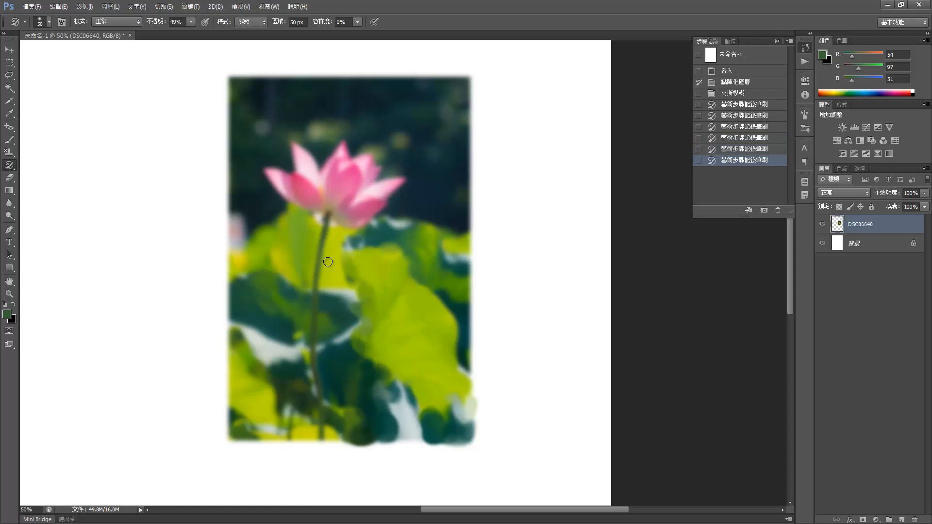
# Paint Art History Brush strokes beside the lotus stem, from the light leaf under the flower down to the dark lower leaves
pyautogui.moveTo(328, 265)
pyautogui.mouseDown()
pyautogui.moveTo(360, 389)
pyautogui.moveTo(352, 410)
pyautogui.mouseUp()
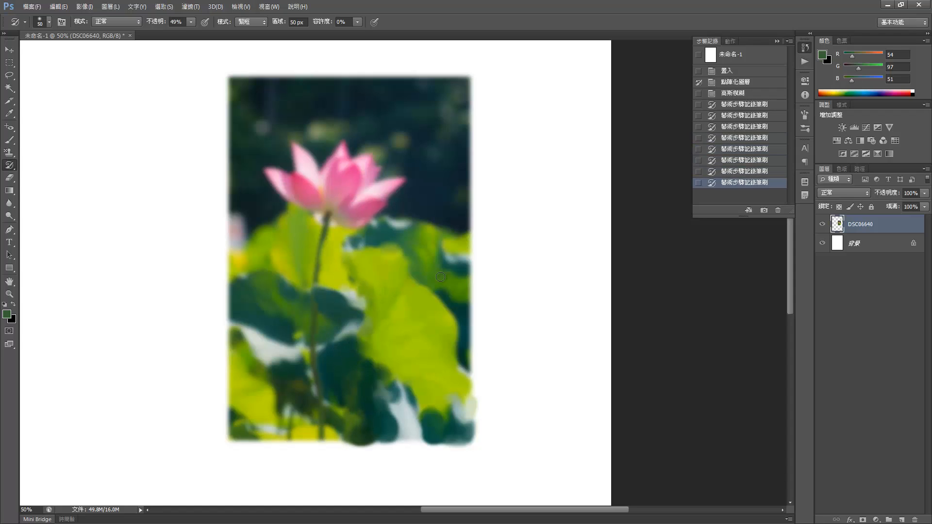
# Switch to the History Brush and restore the sharp lotus petals and the whole stem down to the photo's lower edge
pyautogui.rightClick(15, 164)
pyautogui.click(43, 166)
pyautogui.moveTo(295, 147)
pyautogui.mouseDown()
pyautogui.moveTo(303, 188)
pyautogui.moveTo(296, 149)
pyautogui.moveTo(316, 189)
pyautogui.moveTo(312, 170)
pyautogui.moveTo(332, 174)
pyautogui.moveTo(332, 187)
pyautogui.moveTo(343, 150)
pyautogui.moveTo(323, 193)
pyautogui.moveTo(341, 142)
pyautogui.moveTo(343, 166)
pyautogui.mouseUp()
pyautogui.moveTo(335, 199)
pyautogui.mouseDown()
pyautogui.moveTo(354, 191)
pyautogui.moveTo(368, 167)
pyautogui.moveTo(345, 227)
pyautogui.moveTo(385, 192)
pyautogui.moveTo(383, 211)
pyautogui.moveTo(399, 181)
pyautogui.moveTo(318, 222)
pyautogui.mouseUp()
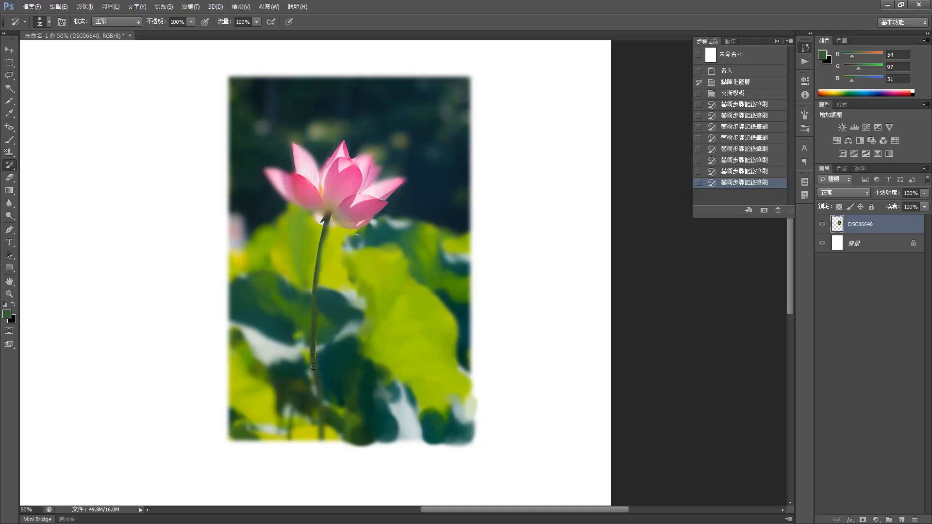
pyautogui.moveTo(313, 367); pyautogui.dragTo(322, 441)
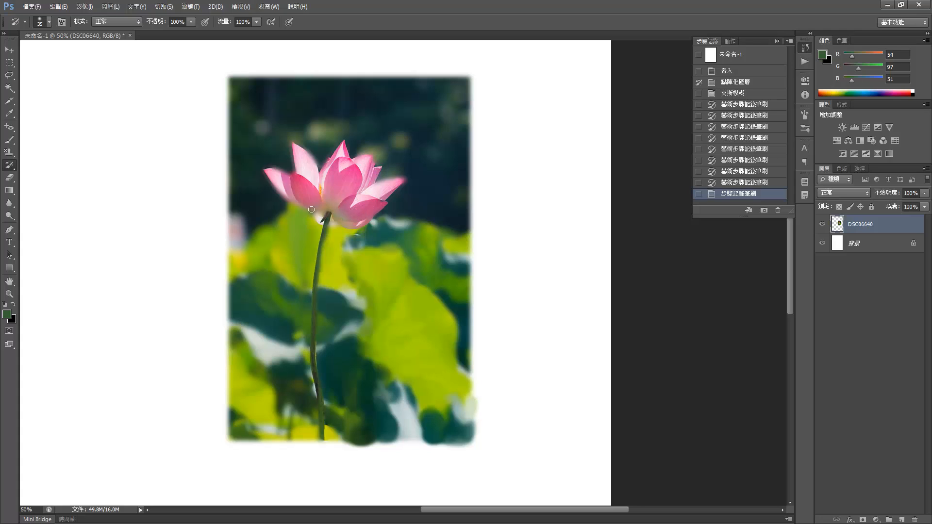
pyautogui.moveTo(310, 208); pyautogui.dragTo(345, 197)
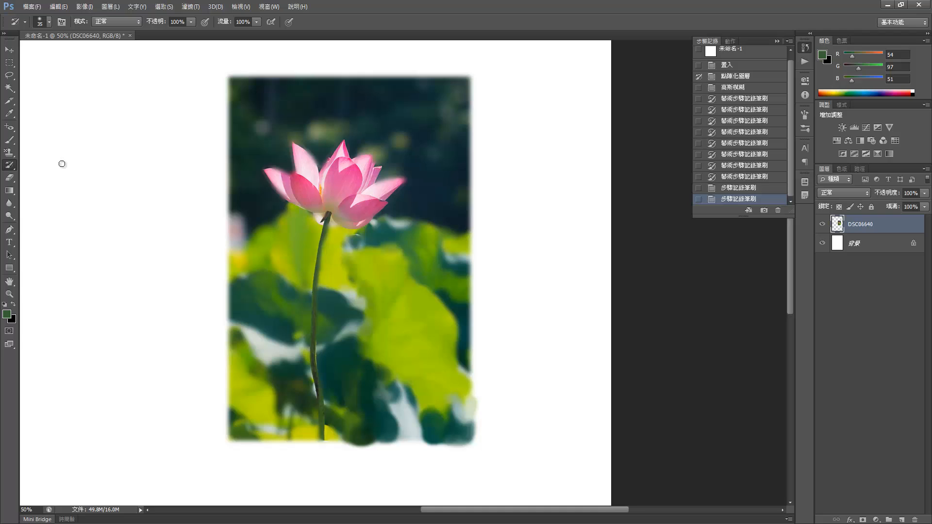
# Switch back to the Art History Brush and paint over the middle petals, the full stem and the leaves left of its lower end
pyautogui.rightClick(16, 168)
pyautogui.click(31, 173)
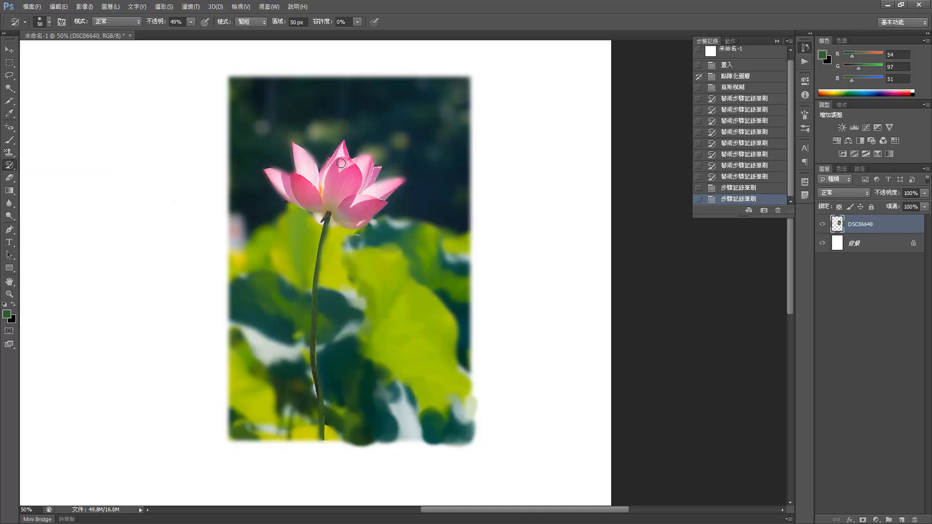
pyautogui.click(330, 201)
pyautogui.moveTo(360, 179); pyautogui.dragTo(350, 193)
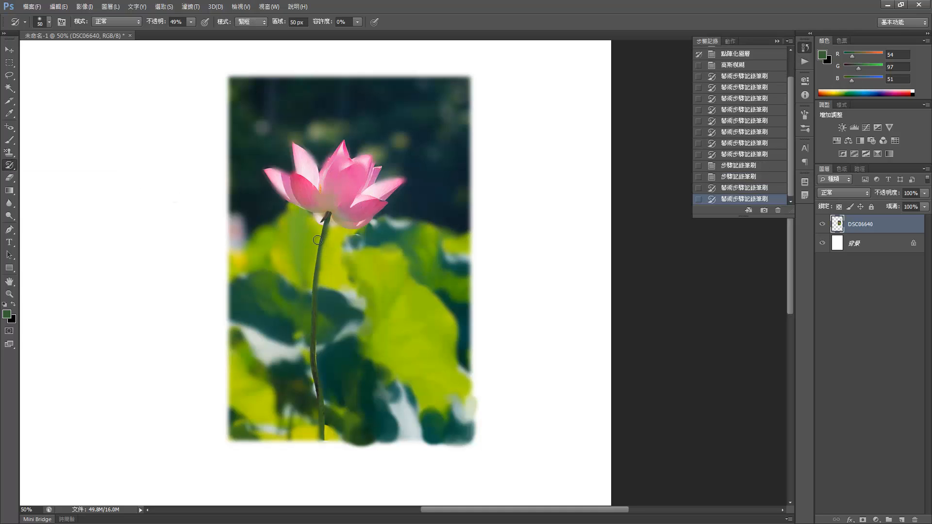
pyautogui.moveTo(320, 246); pyautogui.dragTo(317, 420)
pyautogui.moveTo(316, 387); pyautogui.dragTo(321, 437)
pyautogui.moveTo(296, 404); pyautogui.dragTo(275, 399)
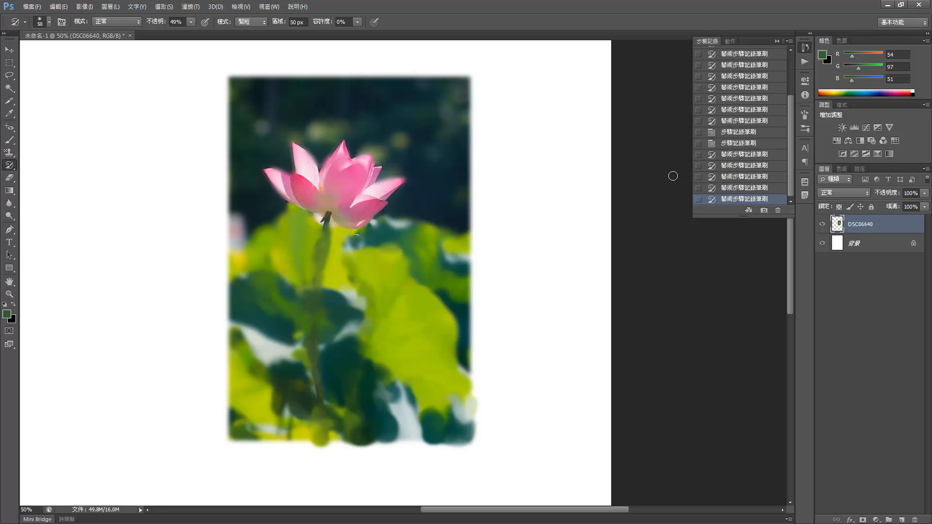